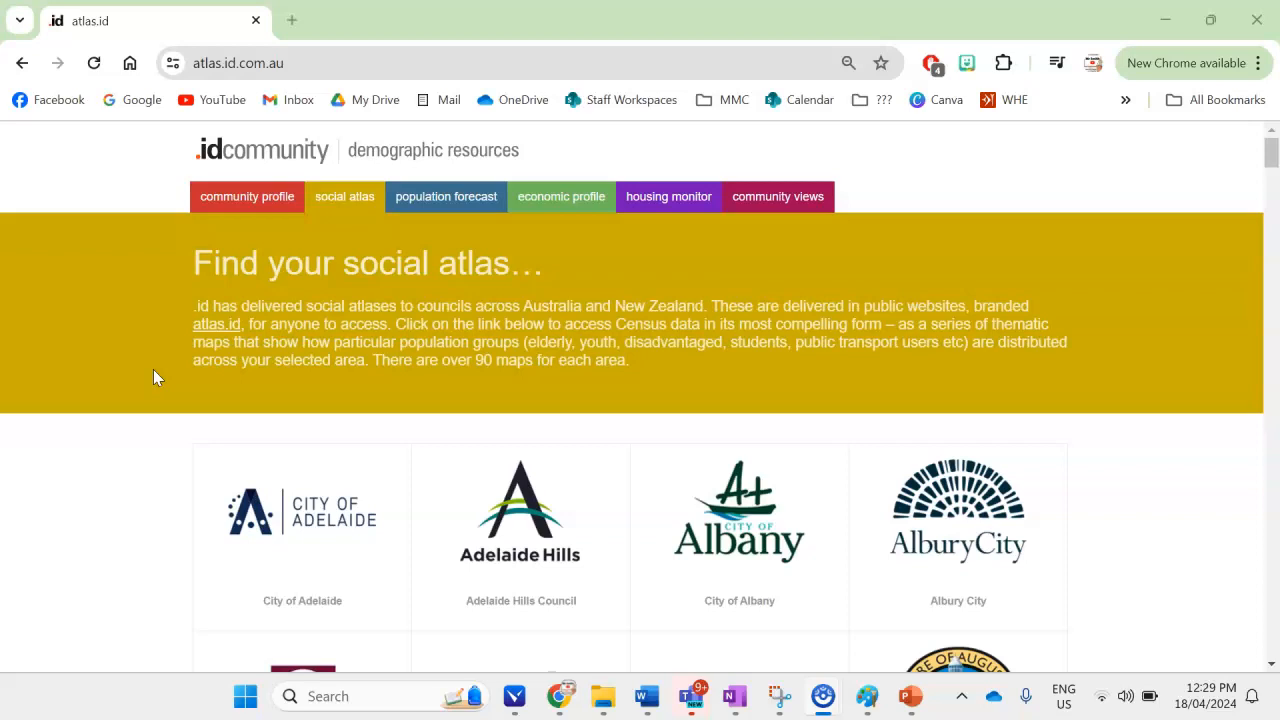
# Find Gold Coast City in the list of councils and open its social atlas
pyautogui.scroll(-7, 154, 434)
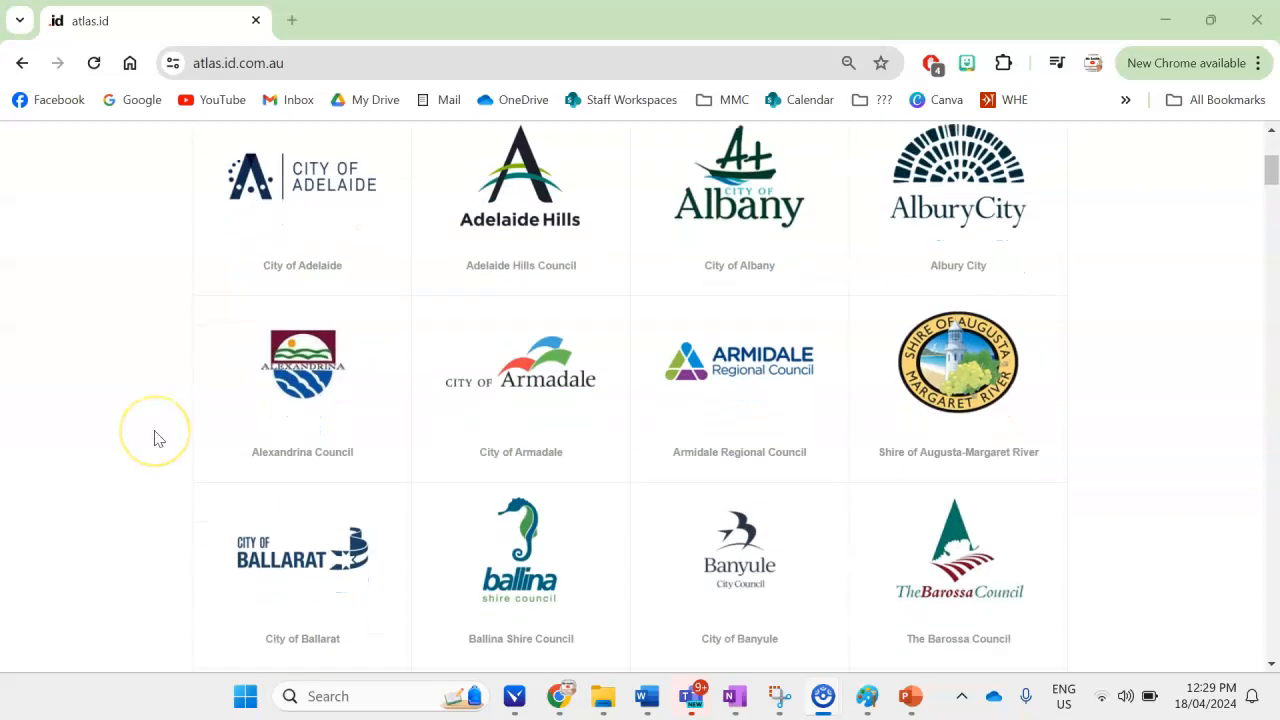
pyautogui.scroll(-1, 154, 438)
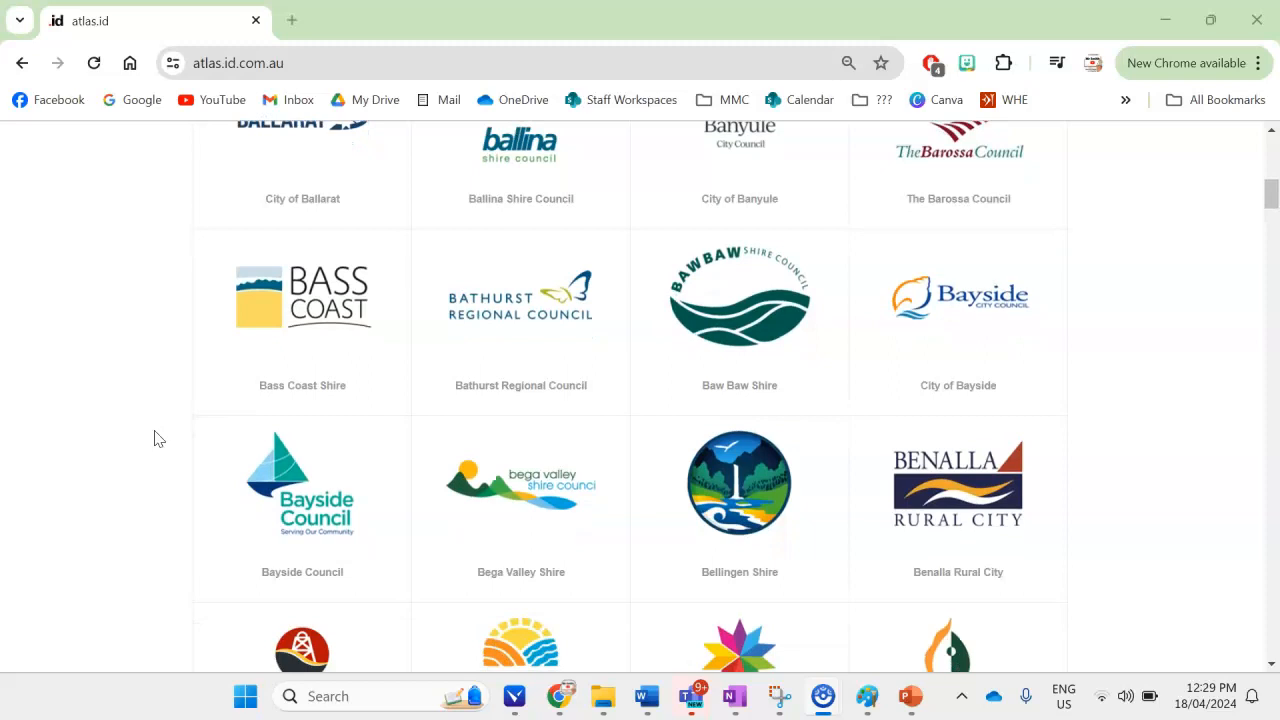
pyautogui.scroll(-4, 154, 438)
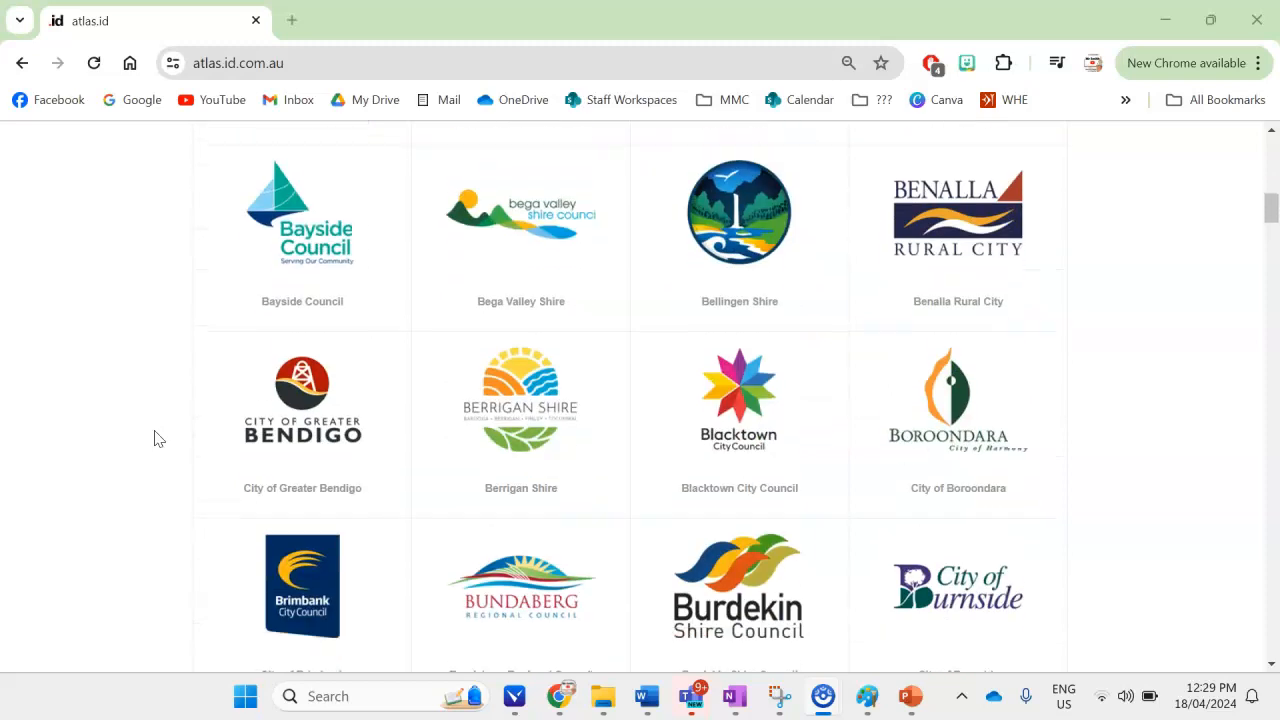
pyautogui.click(159, 455)
pyautogui.press('Home')
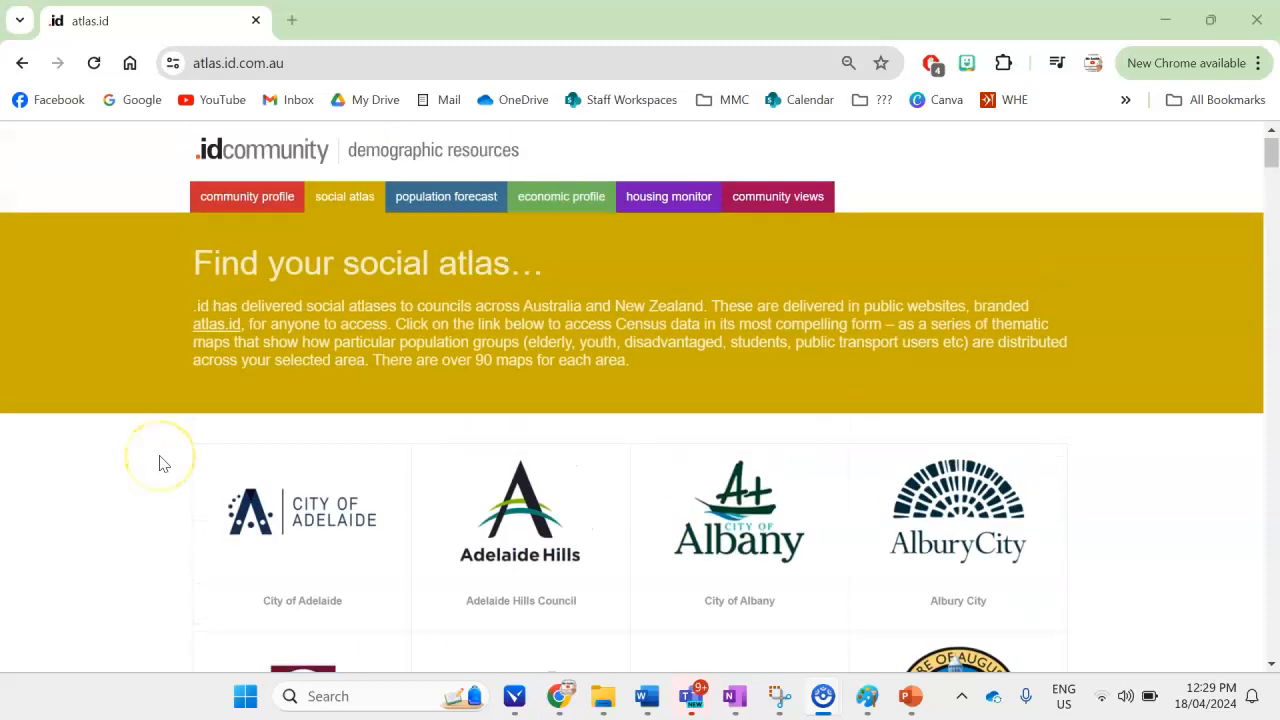
pyautogui.scroll(-10, 155, 503)
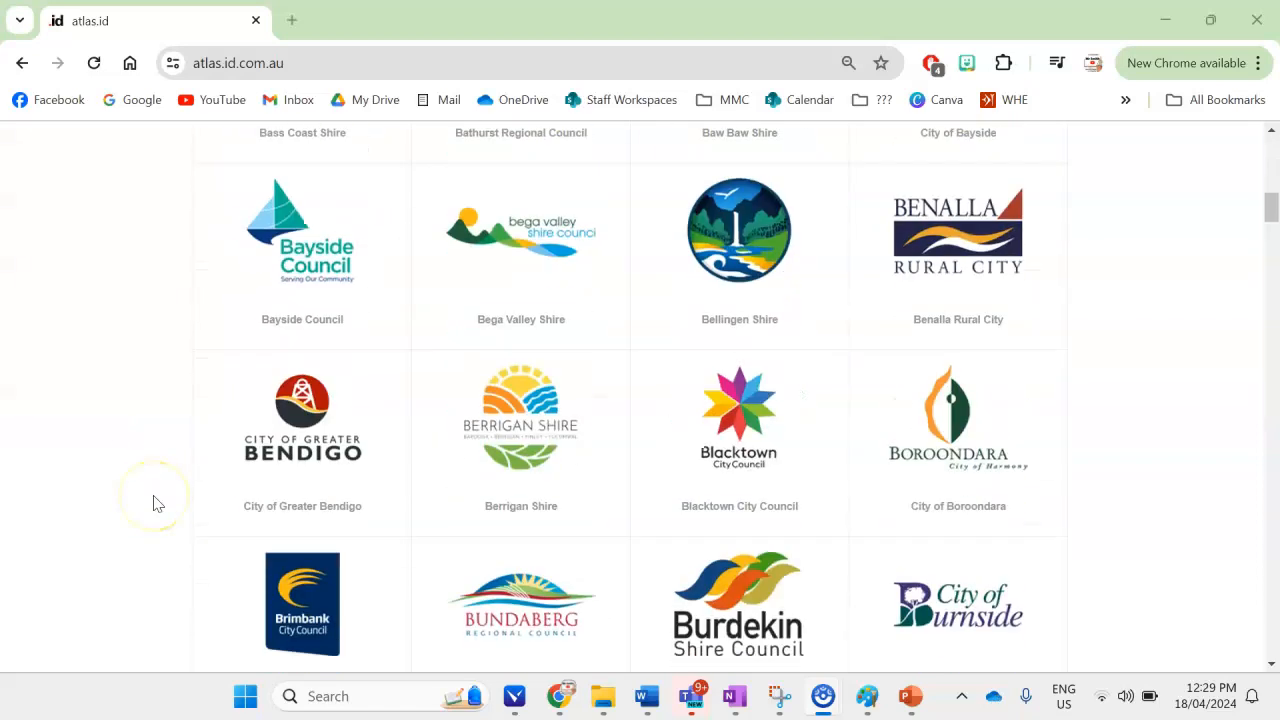
pyautogui.scroll(-7, 154, 503)
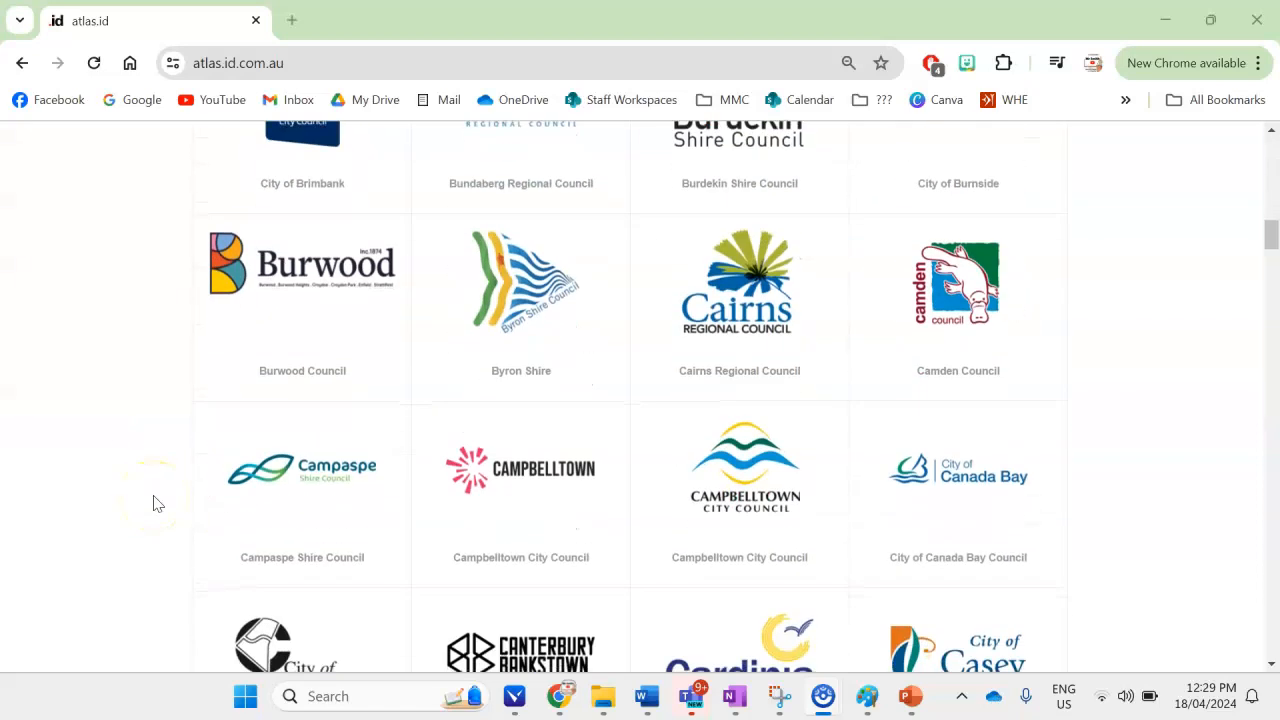
pyautogui.scroll(-6, 154, 503)
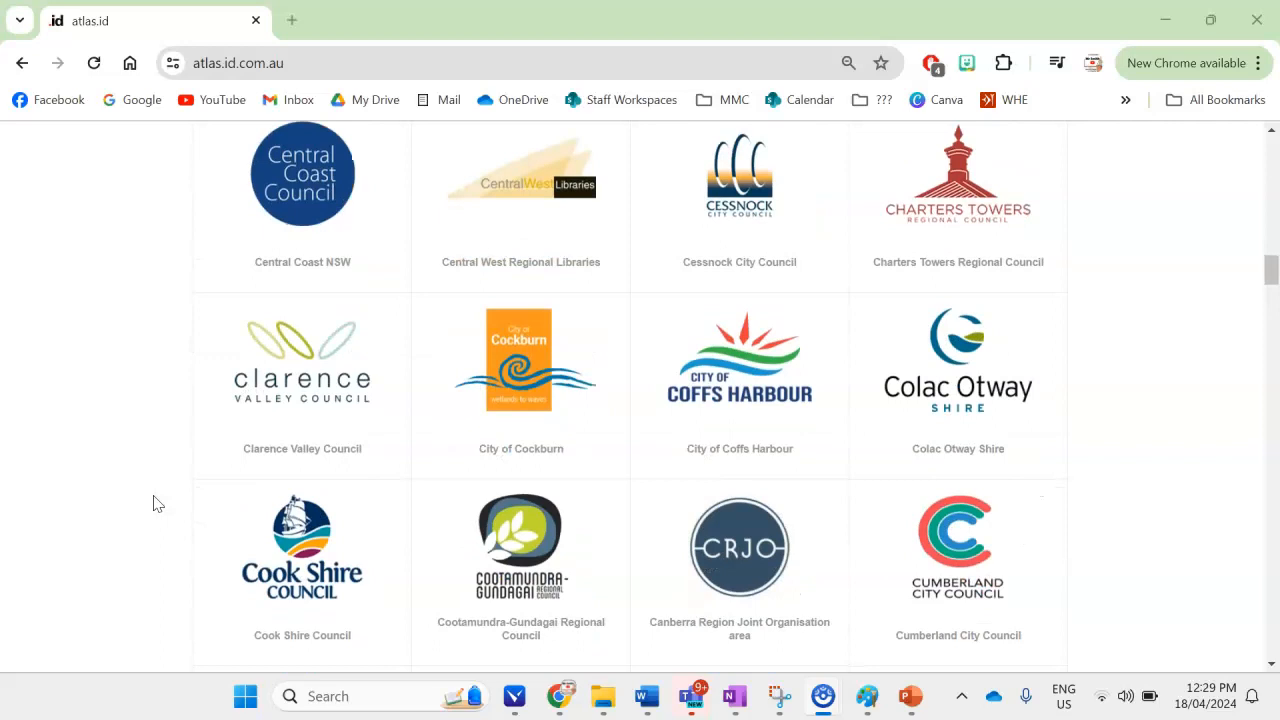
pyautogui.scroll(-6, 154, 503)
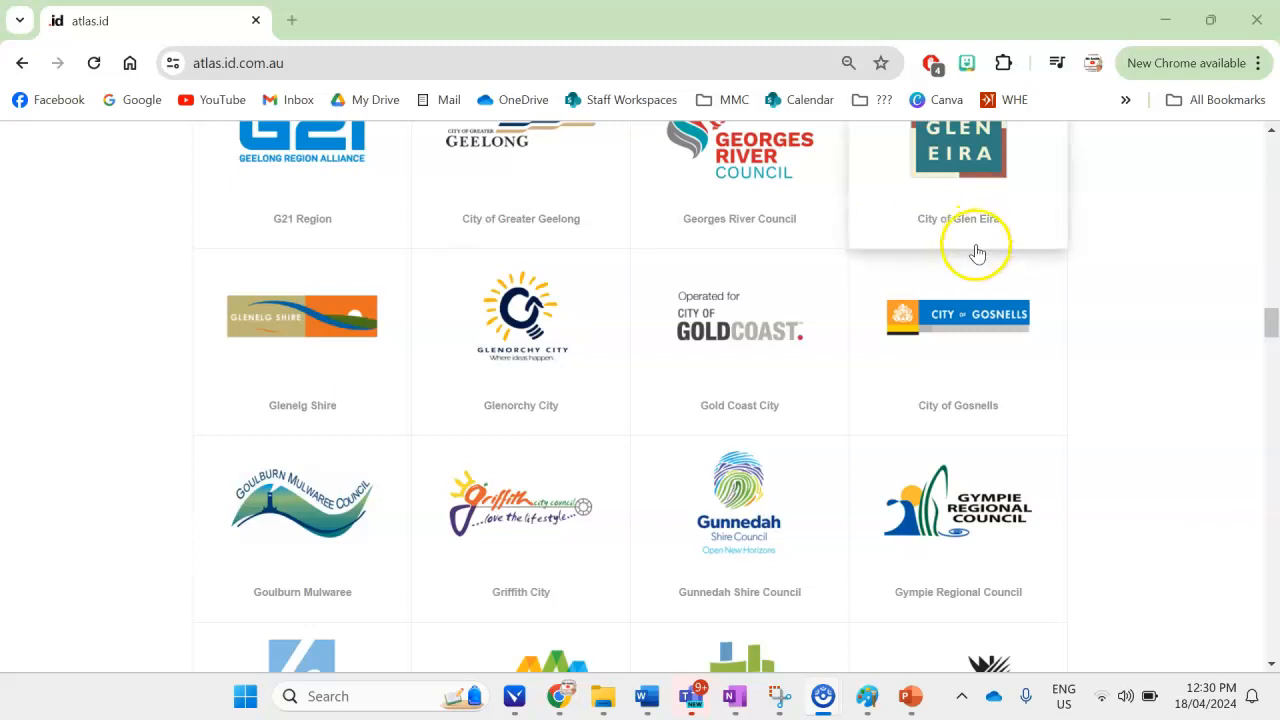
pyautogui.click(751, 339)
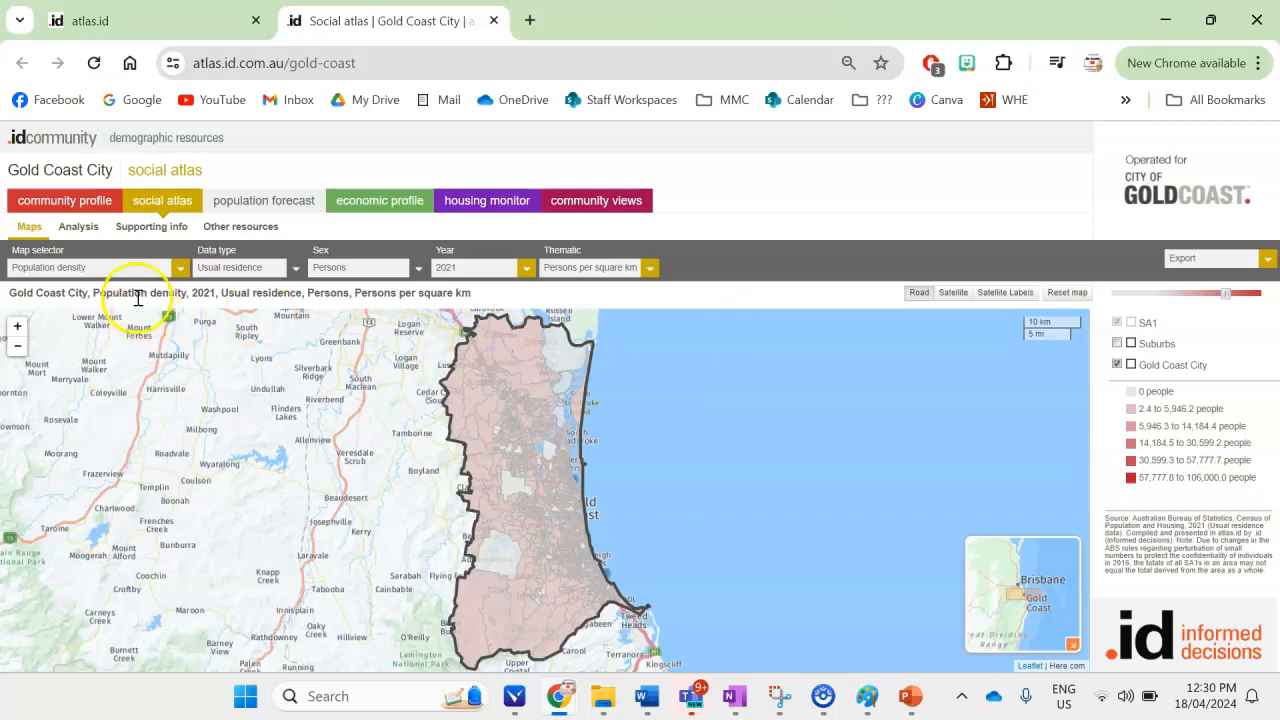
# Look through the map categories and display the Median age map from the Age structure category
pyautogui.click(148, 270)
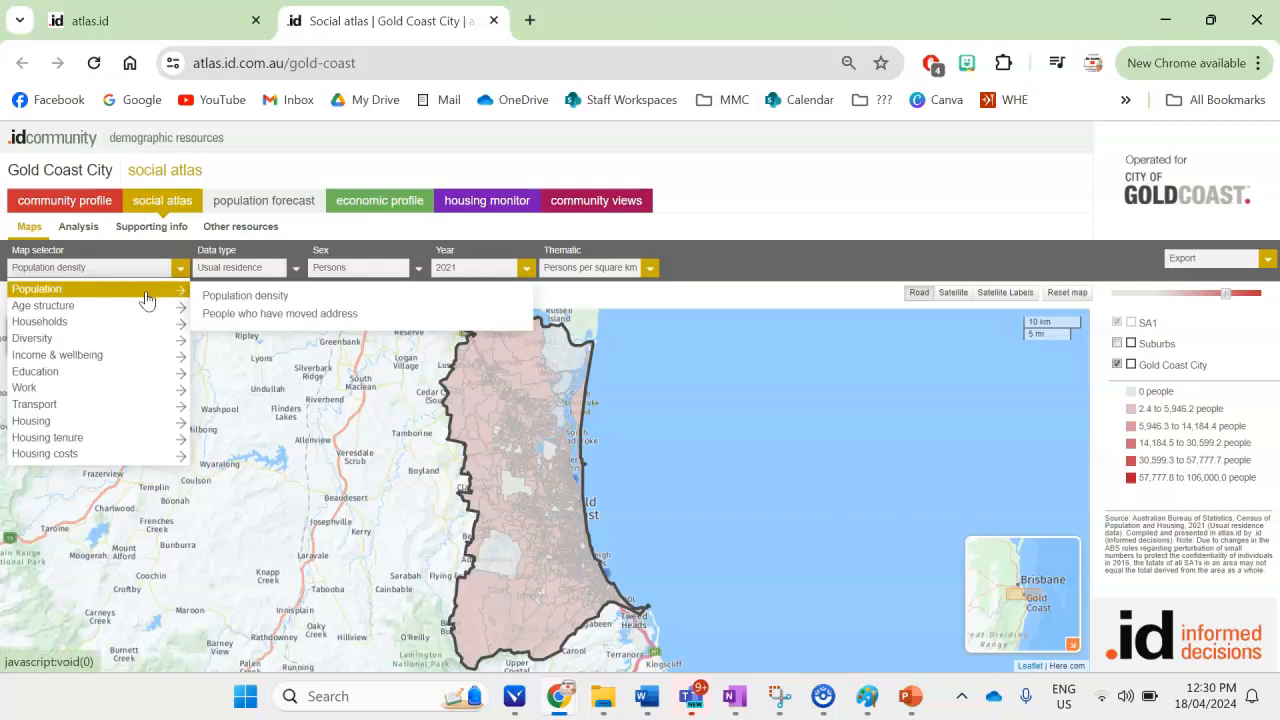
pyautogui.moveTo(148, 316)
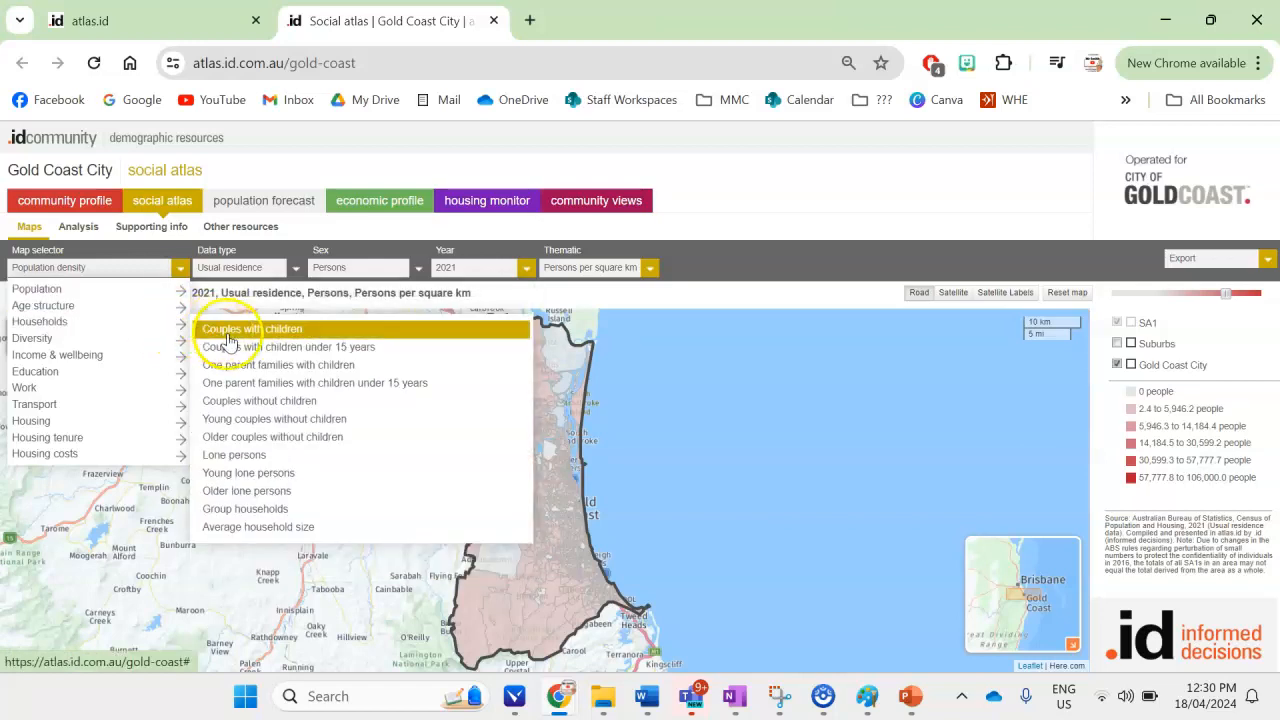
pyautogui.click(170, 341)
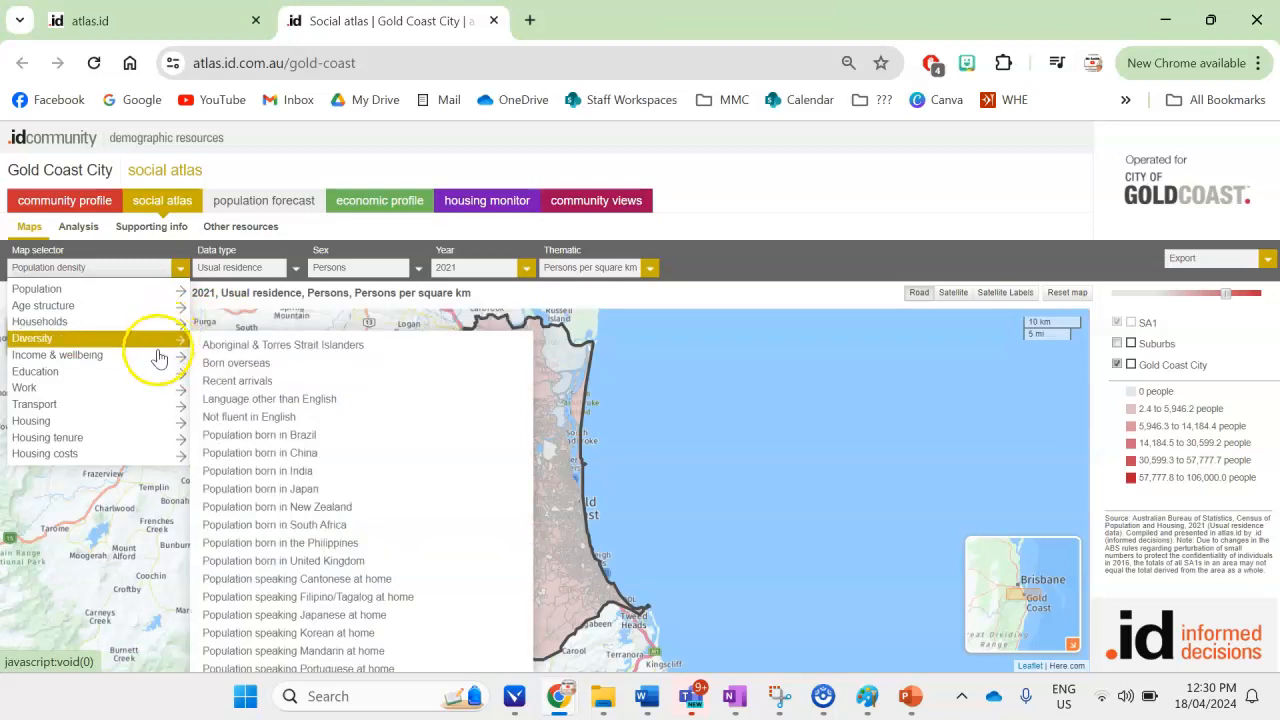
pyautogui.click(143, 378)
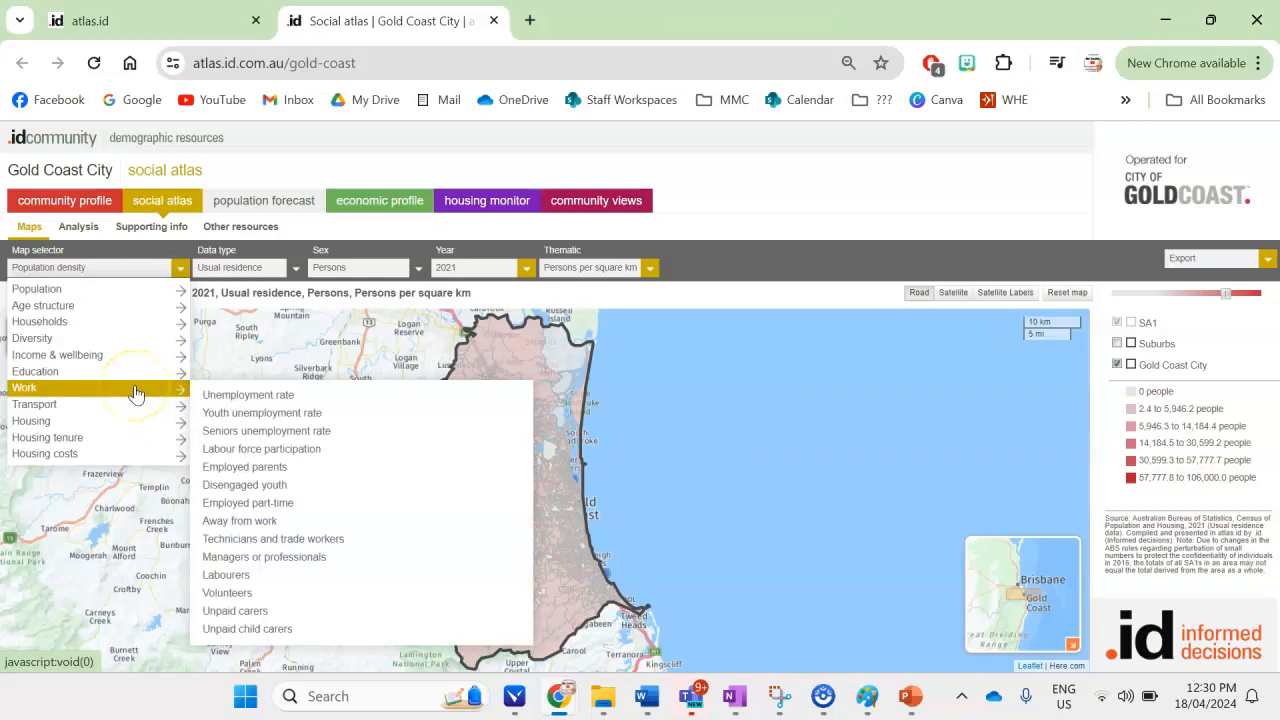
pyautogui.click(137, 409)
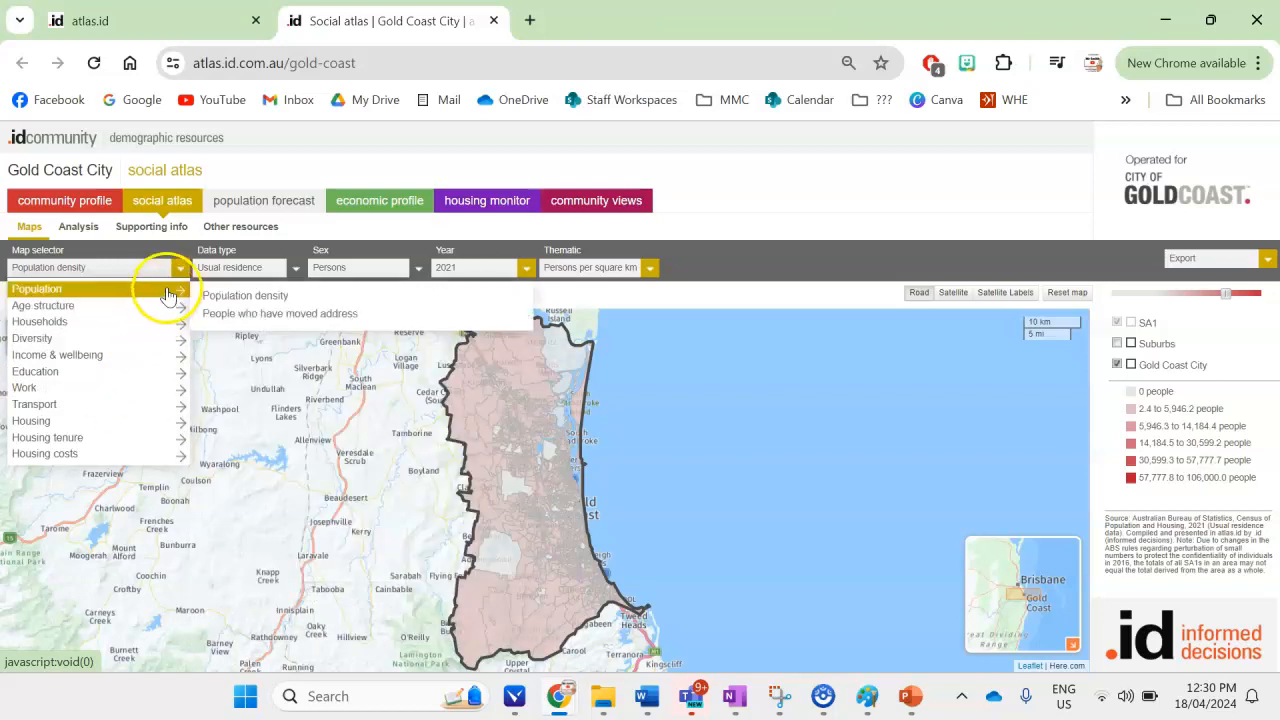
pyautogui.moveTo(158, 316)
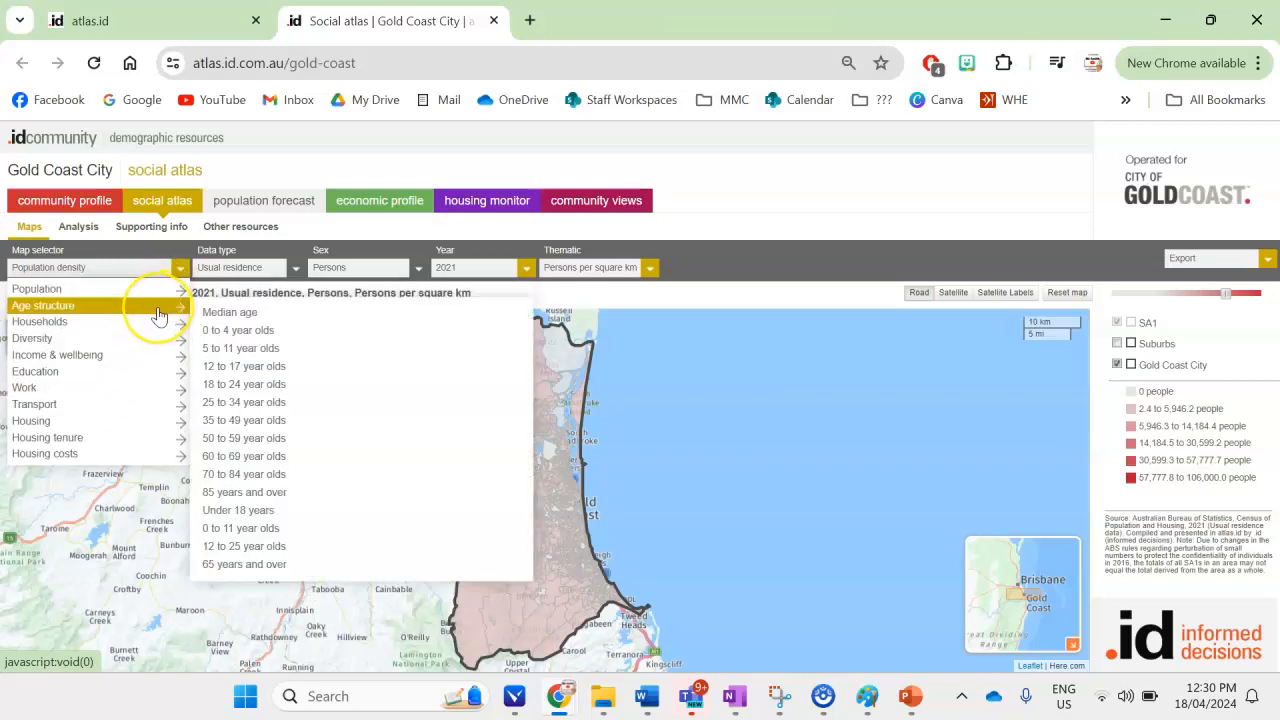
pyautogui.click(213, 313)
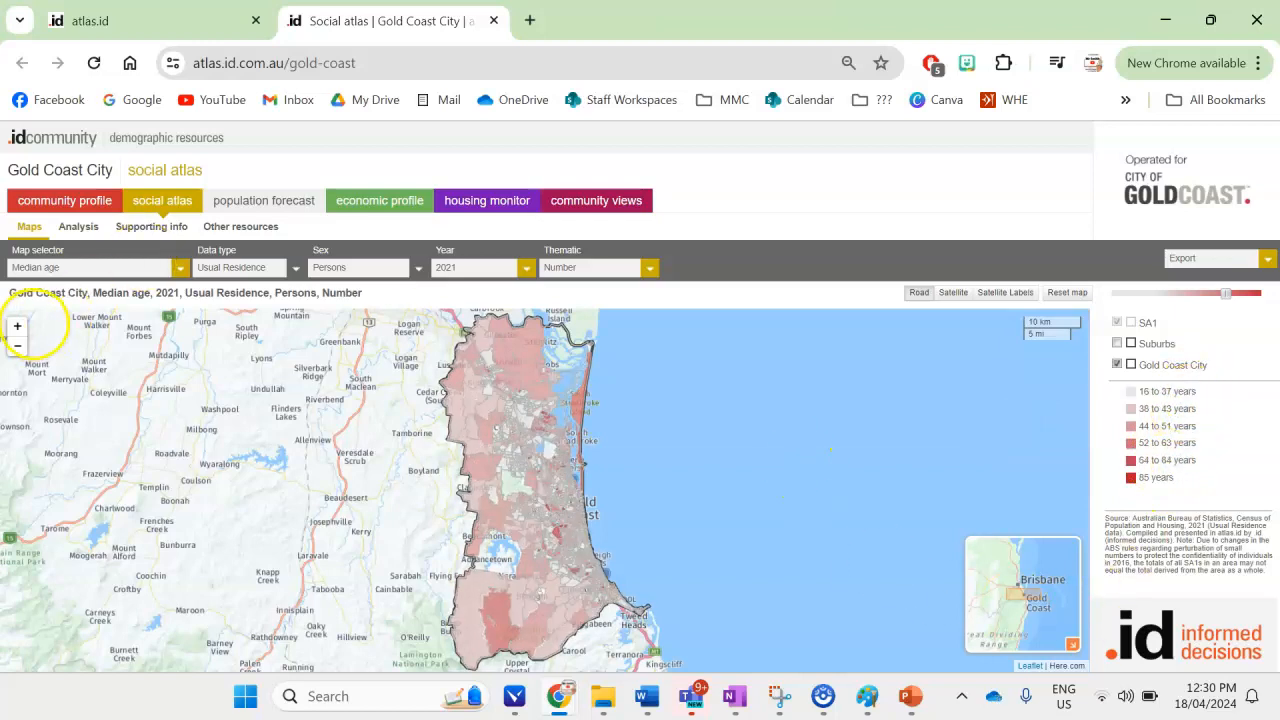
# Zoom the median age map in three levels and centre it on the coast around Main Beach and Southport
pyautogui.click(18, 327)
pyautogui.click(19, 328)
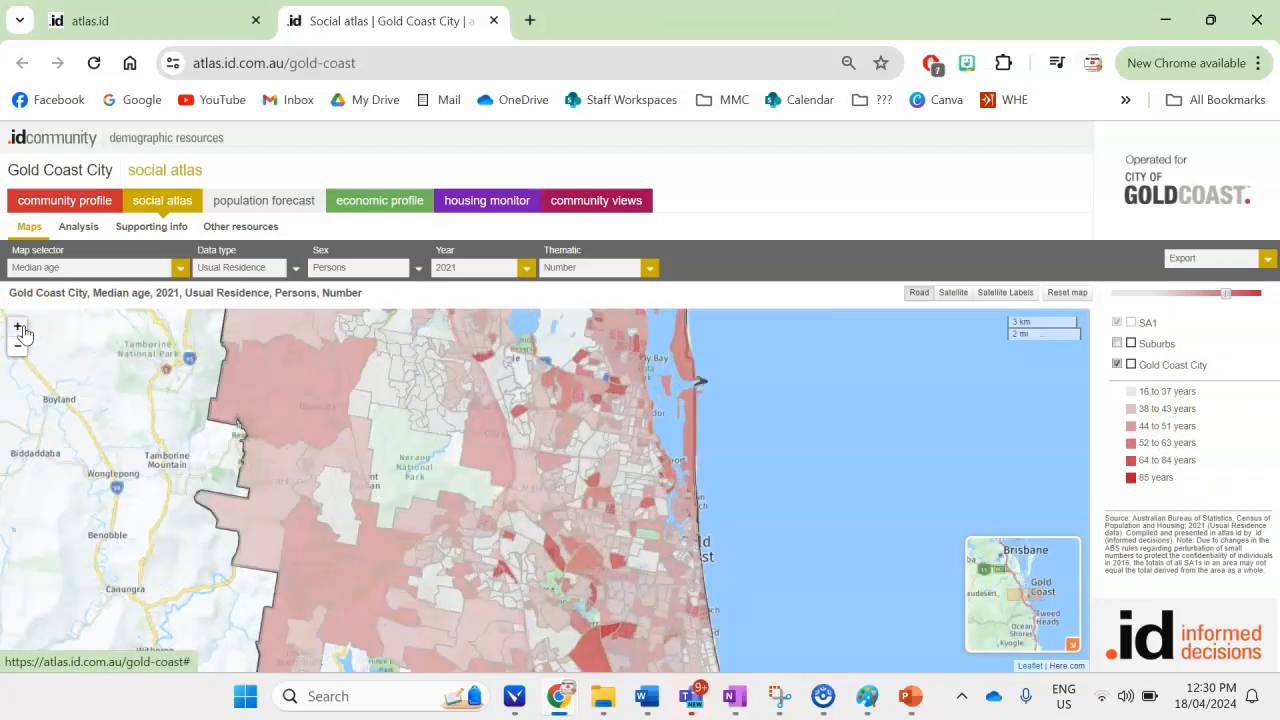
pyautogui.click(19, 327)
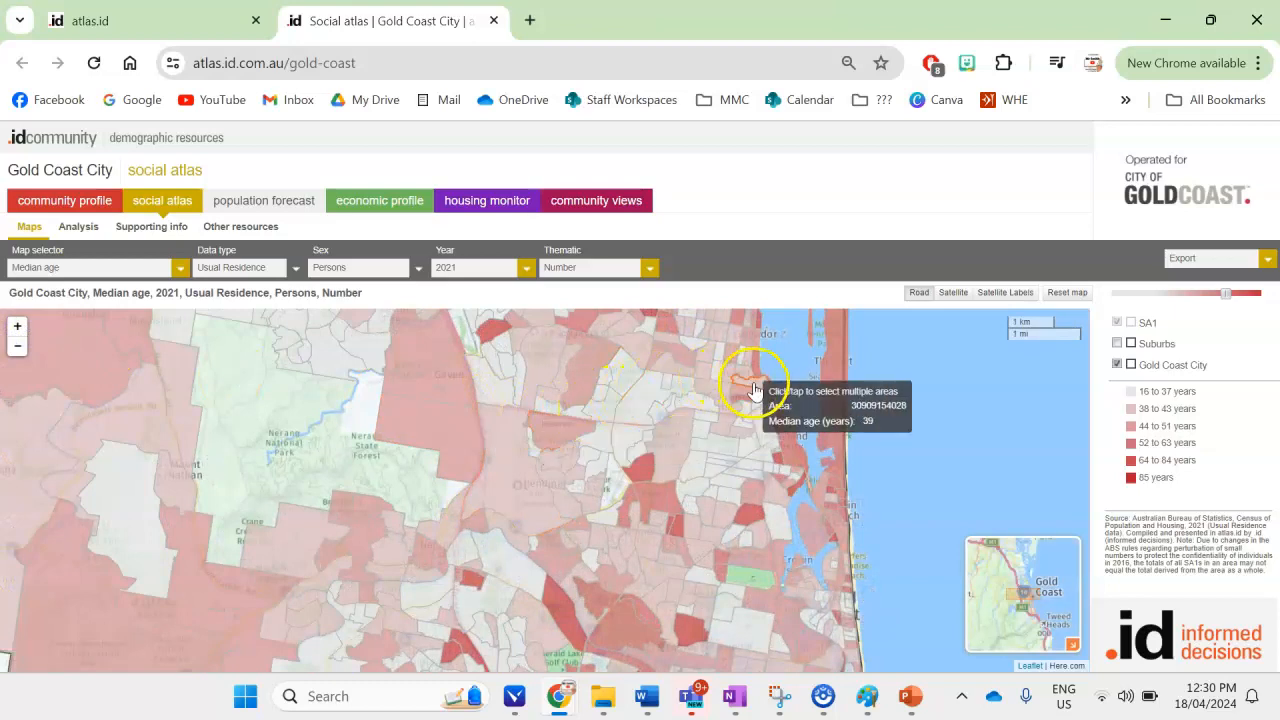
pyautogui.moveTo(948, 414); pyautogui.dragTo(803, 480)
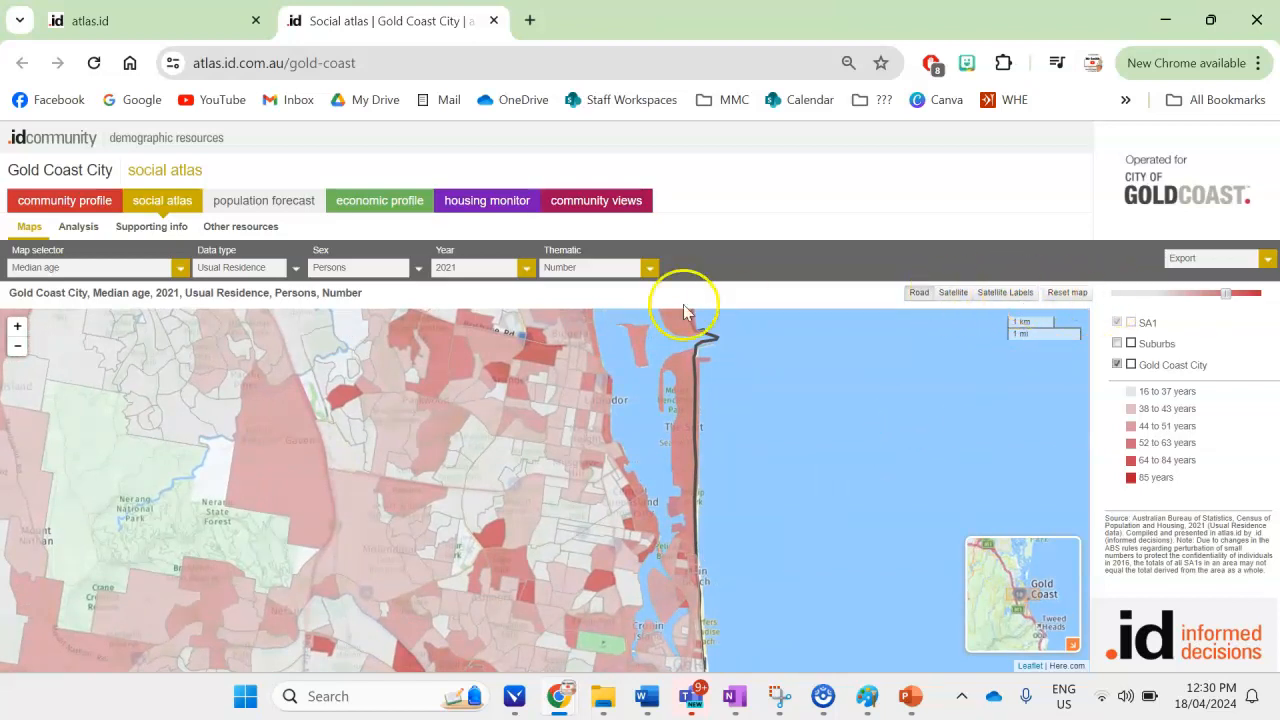
# Review the available sex, year, thematic and age structure options for the map without changing any selection
pyautogui.click(373, 268)
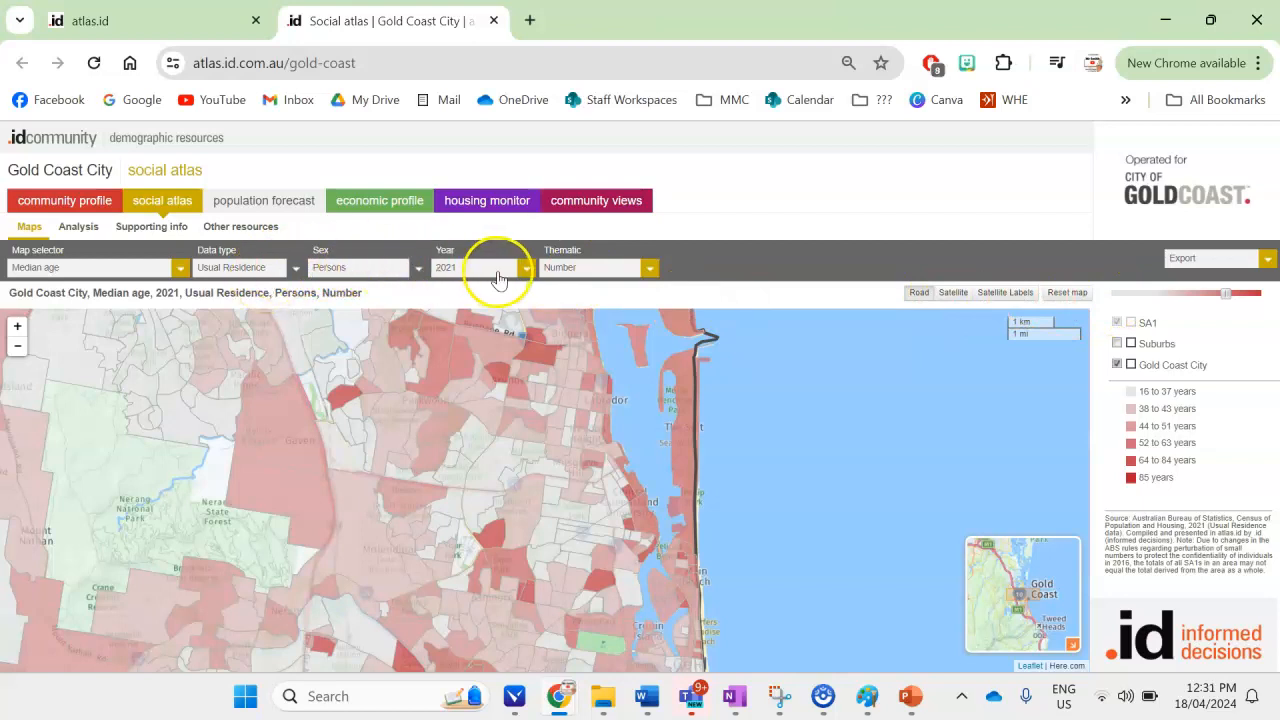
pyautogui.click(523, 268)
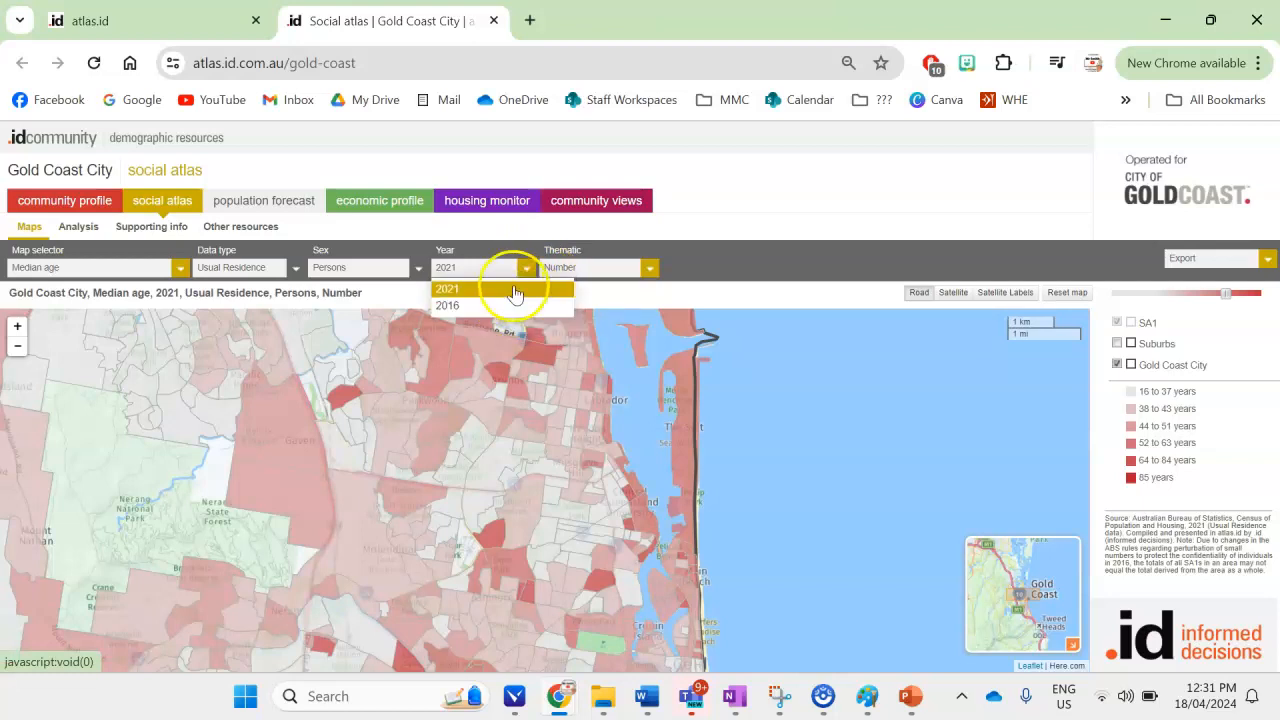
pyautogui.click(652, 269)
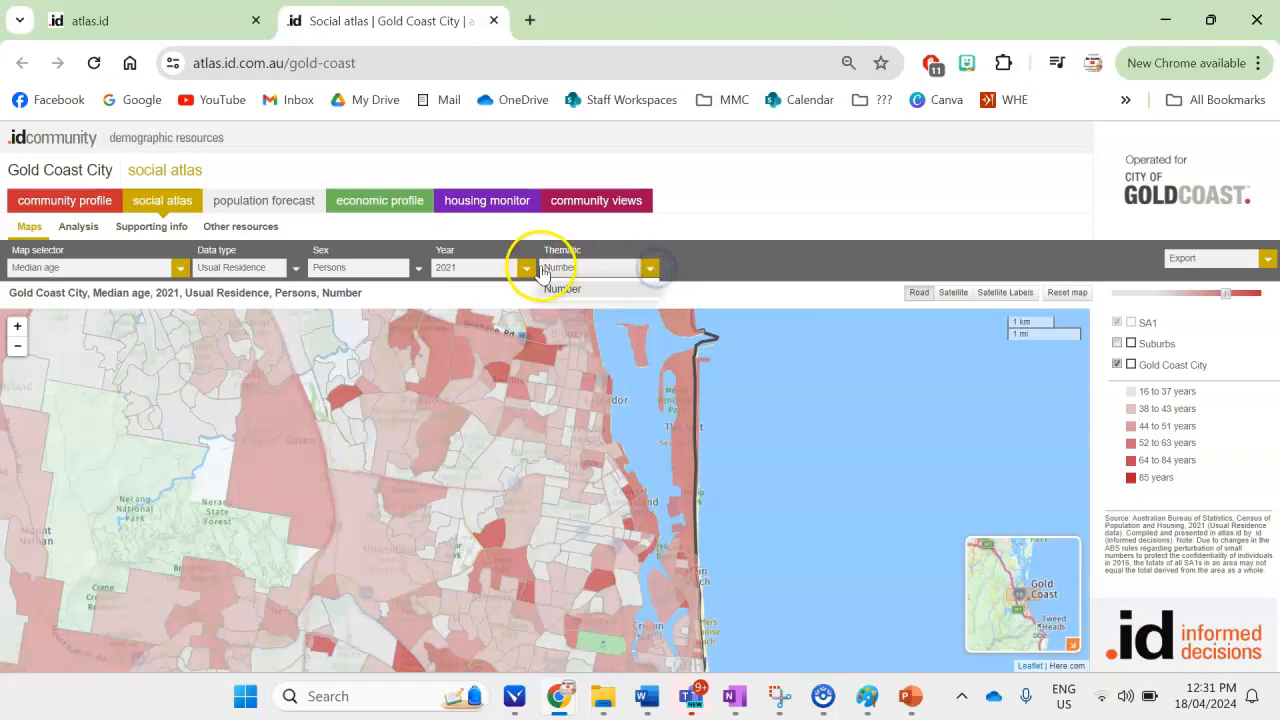
pyautogui.click(772, 340)
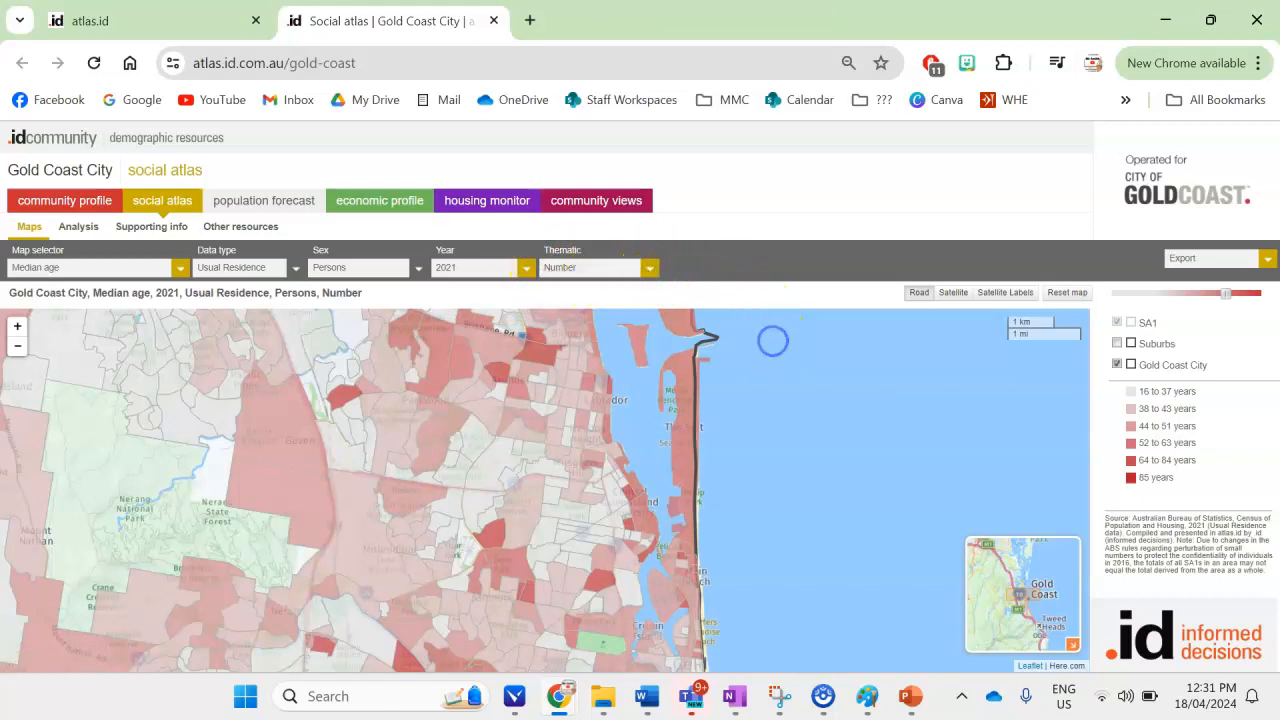
pyautogui.click(145, 270)
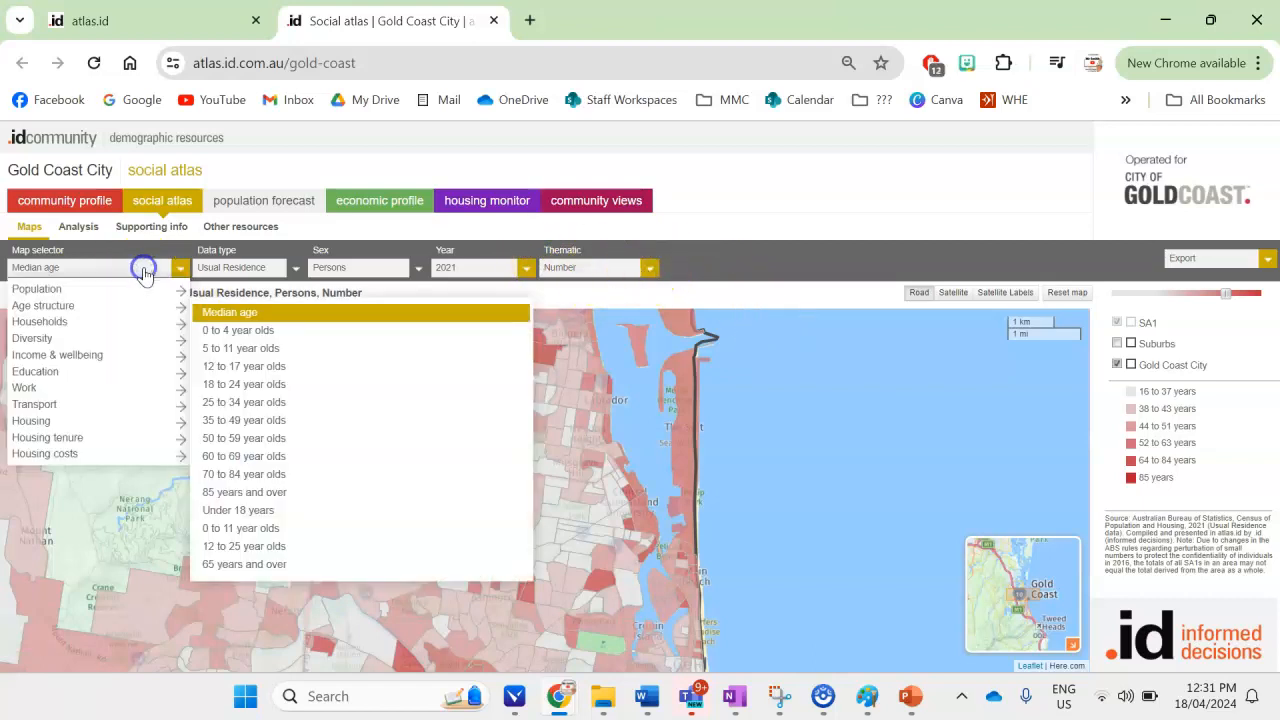
pyautogui.click(820, 410)
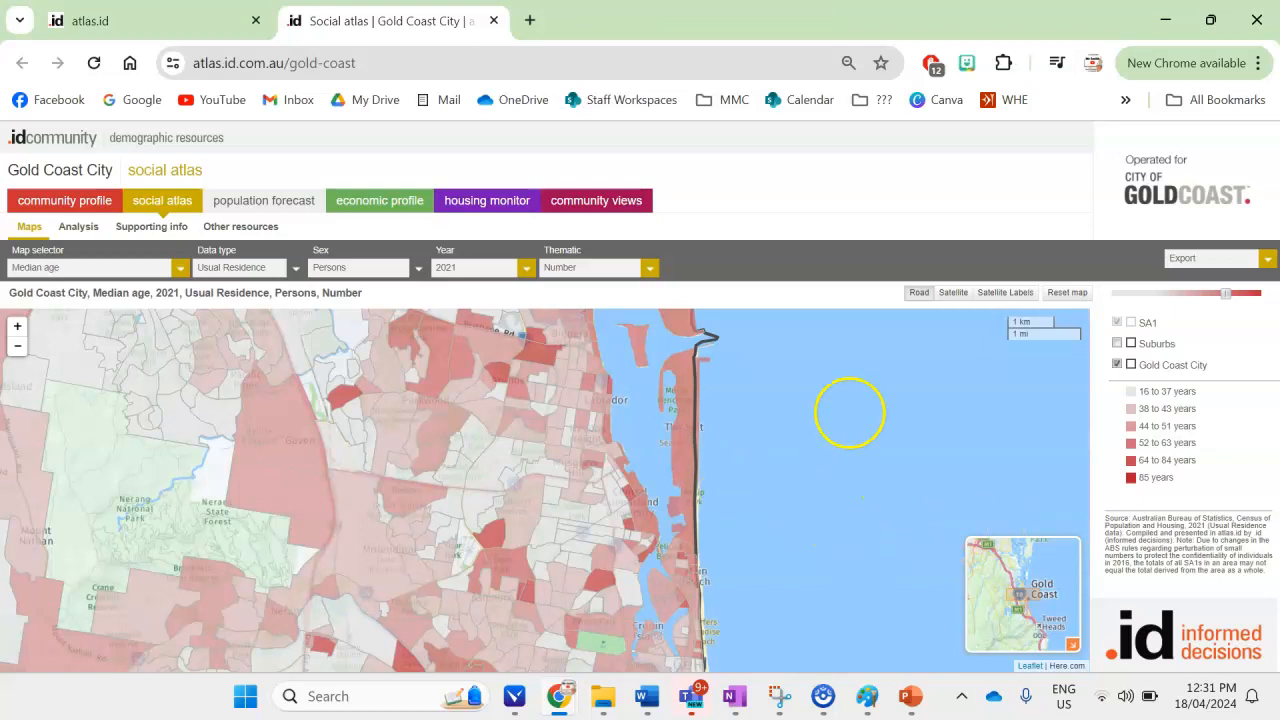
# Show the suburb boundaries and names on the median age map and export the map as an image
pyautogui.click(1129, 343)
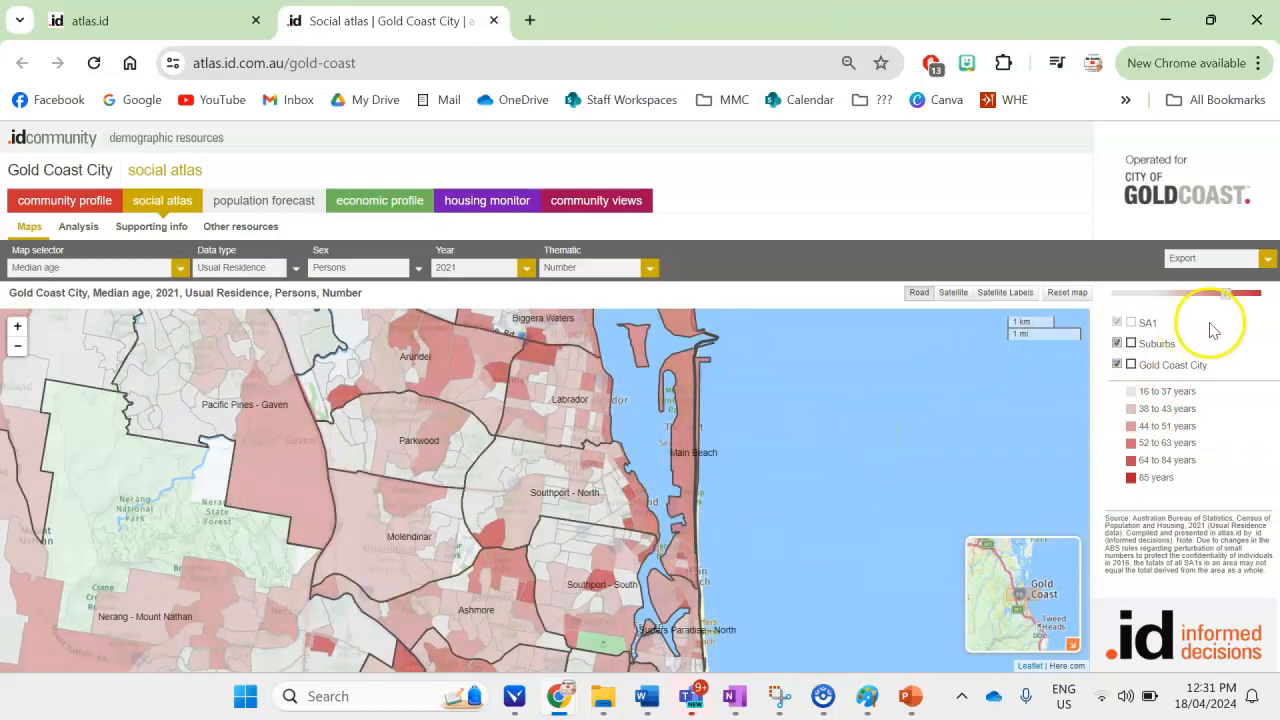
pyautogui.click(1266, 258)
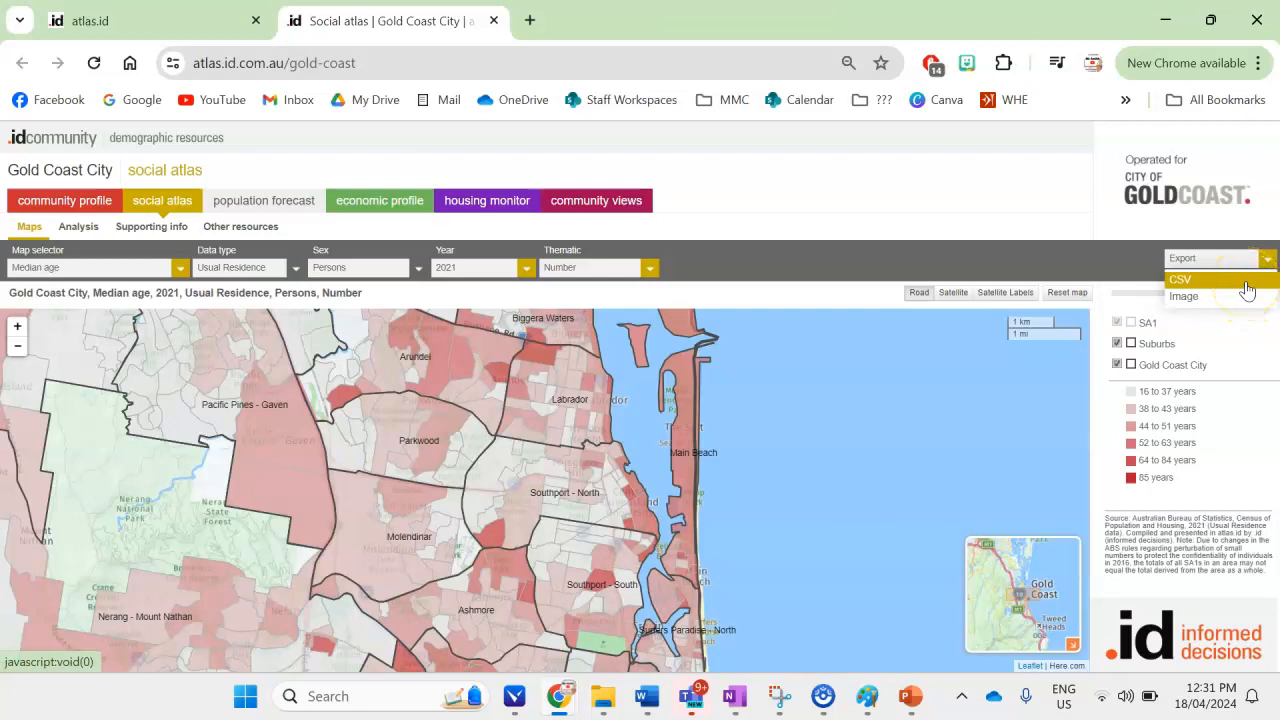
pyautogui.click(1246, 285)
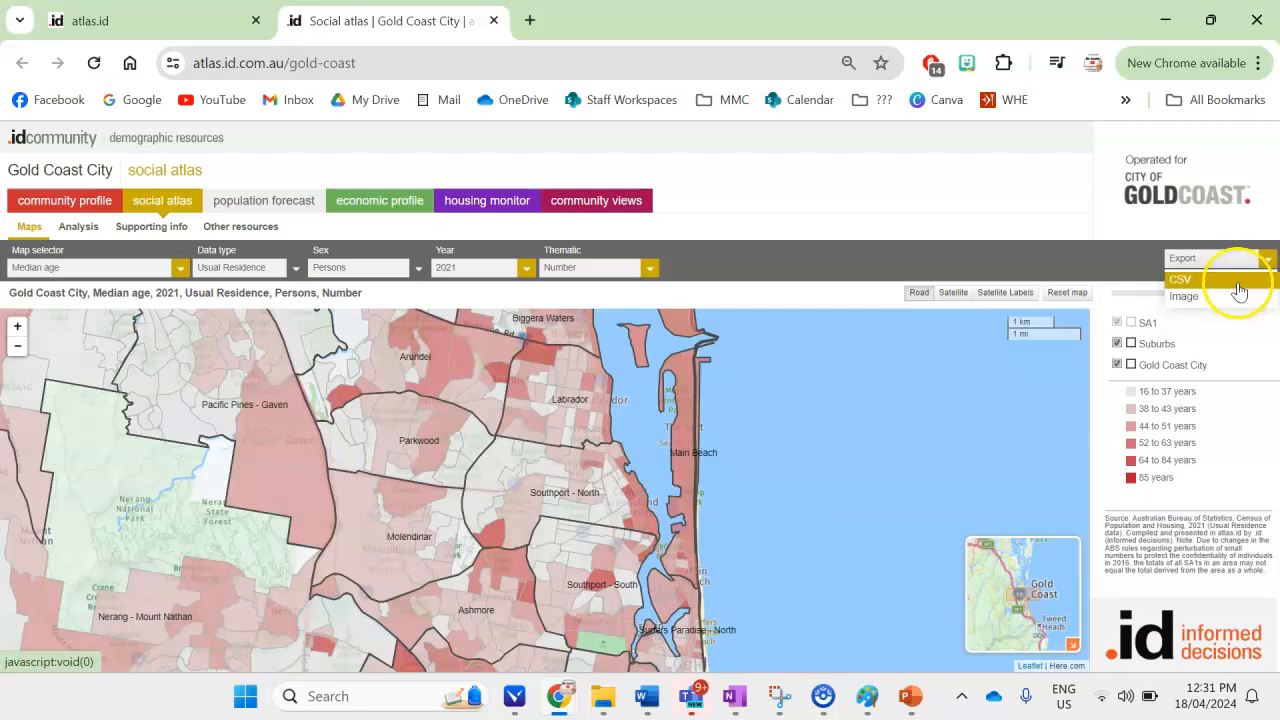
pyautogui.click(1231, 301)
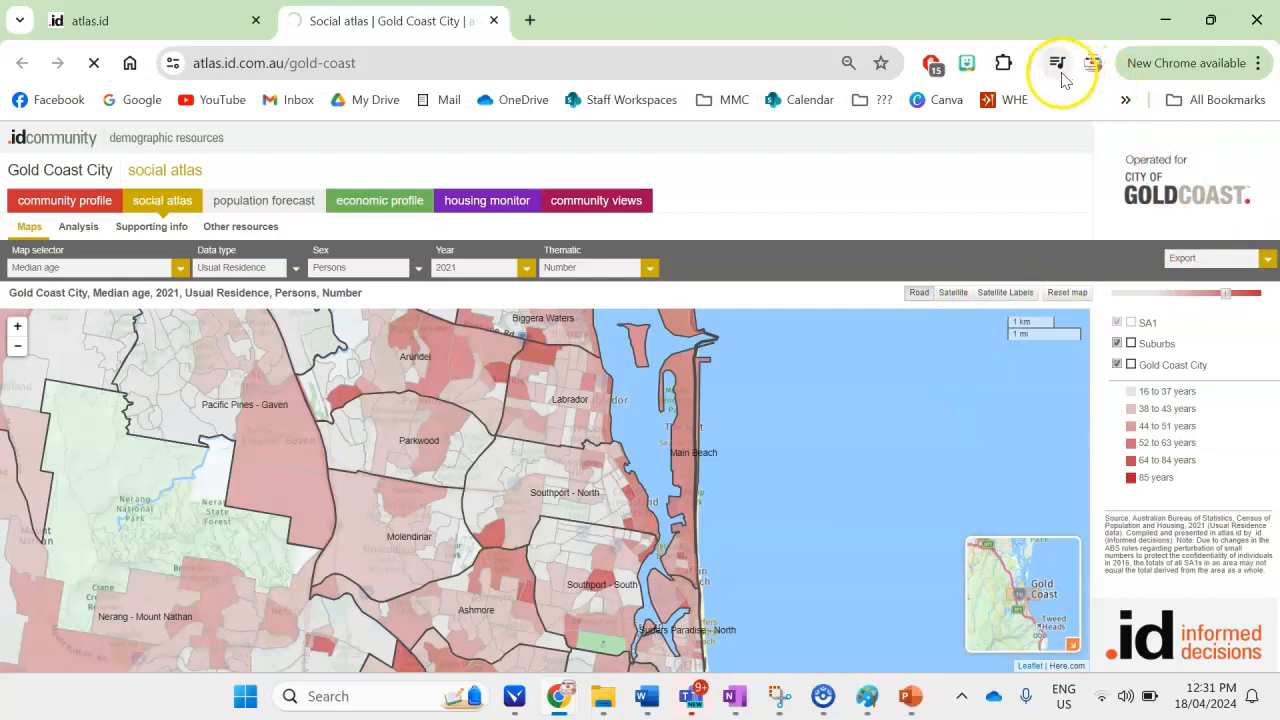
pyautogui.click(1268, 262)
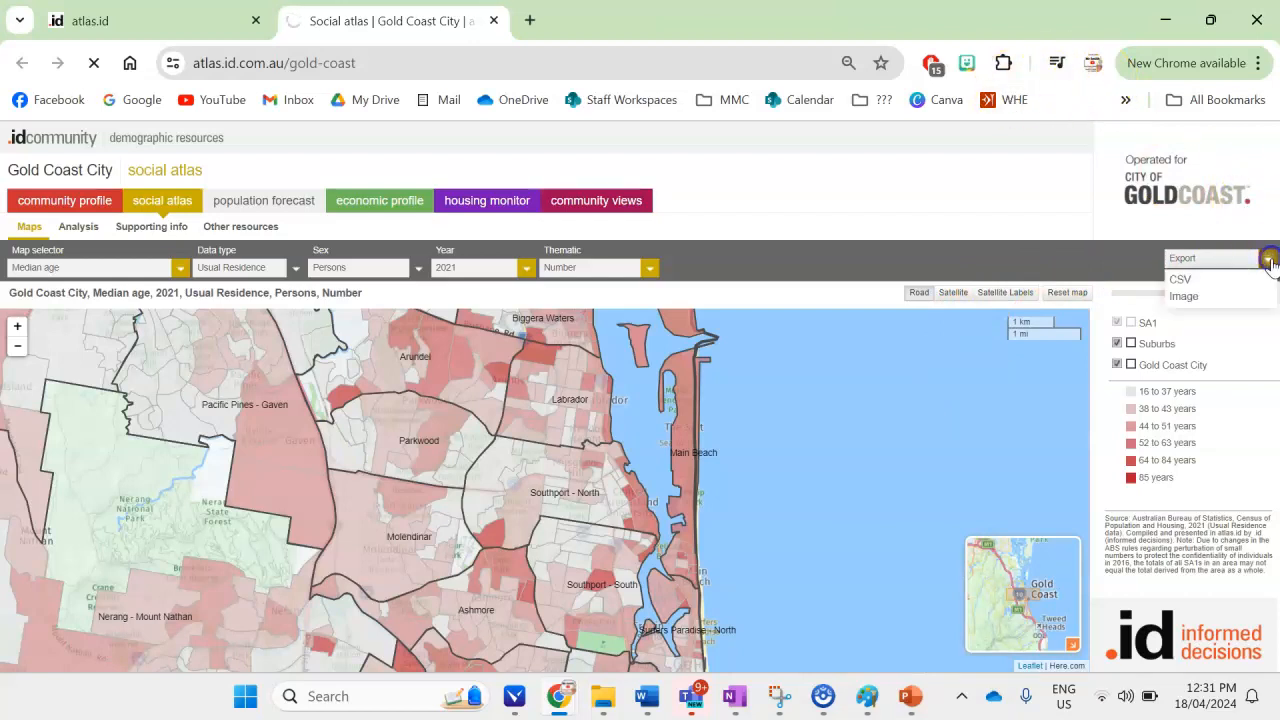
pyautogui.click(1236, 299)
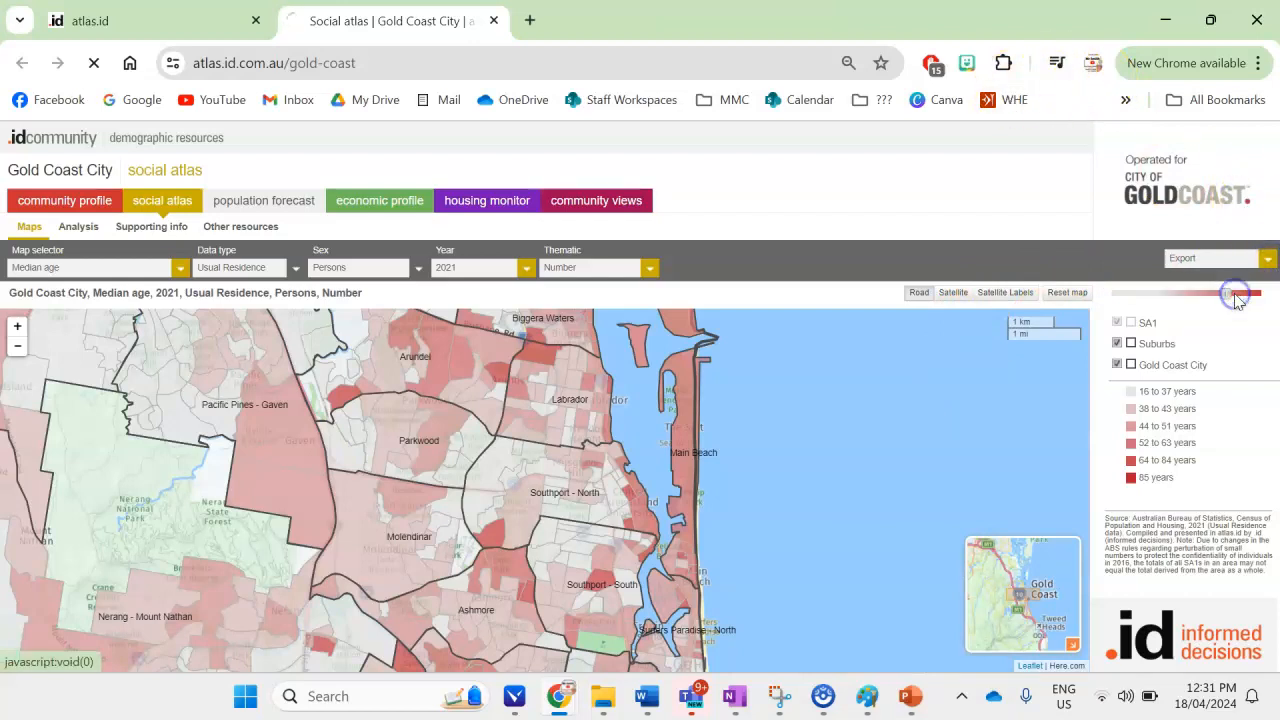
# Raise the opacity of the map's coloured thematic layer to its maximum
pyautogui.moveTo(1227, 293)
pyautogui.mouseDown()
pyautogui.moveTo(1245, 296)
pyautogui.moveTo(1171, 297)
pyautogui.moveTo(1256, 306)
pyautogui.mouseUp()
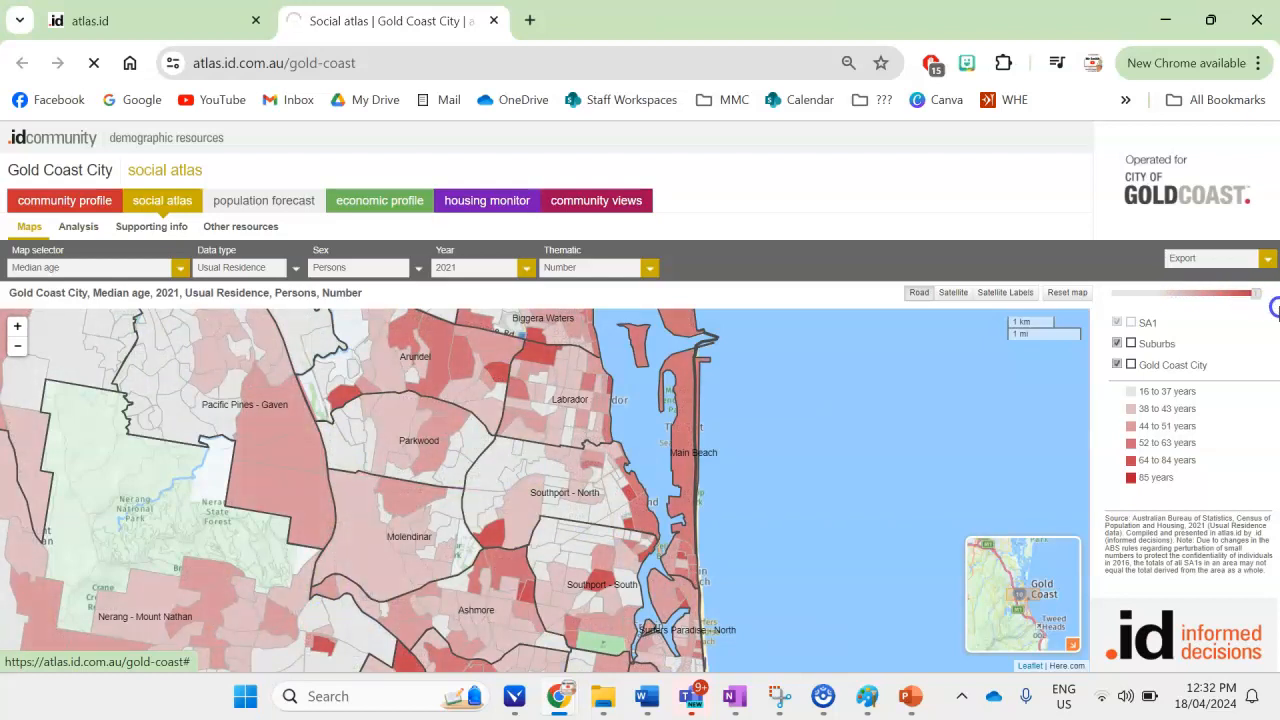
pyautogui.moveTo(1275, 307)
pyautogui.mouseDown()
pyautogui.moveTo(1220, 308)
pyautogui.moveTo(1268, 308)
pyautogui.mouseUp()
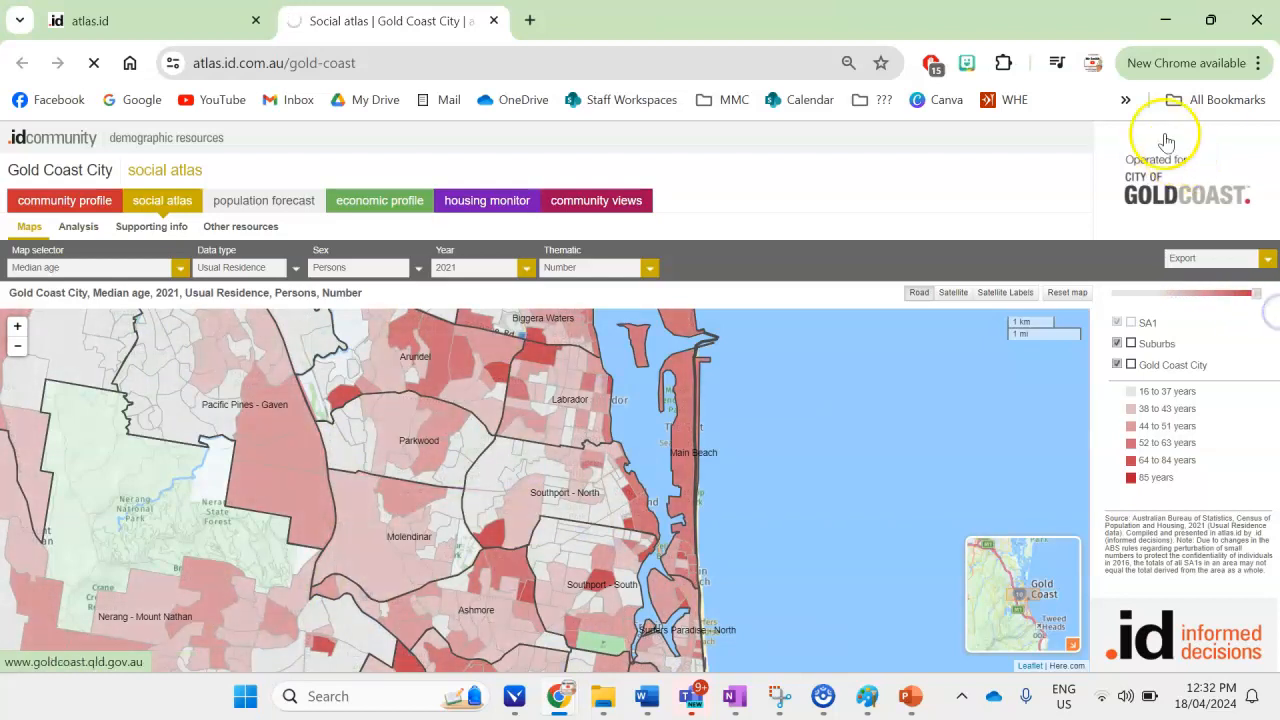
# Open the downloaded map image maps (4).png from the browser's download list
pyautogui.click(1259, 64)
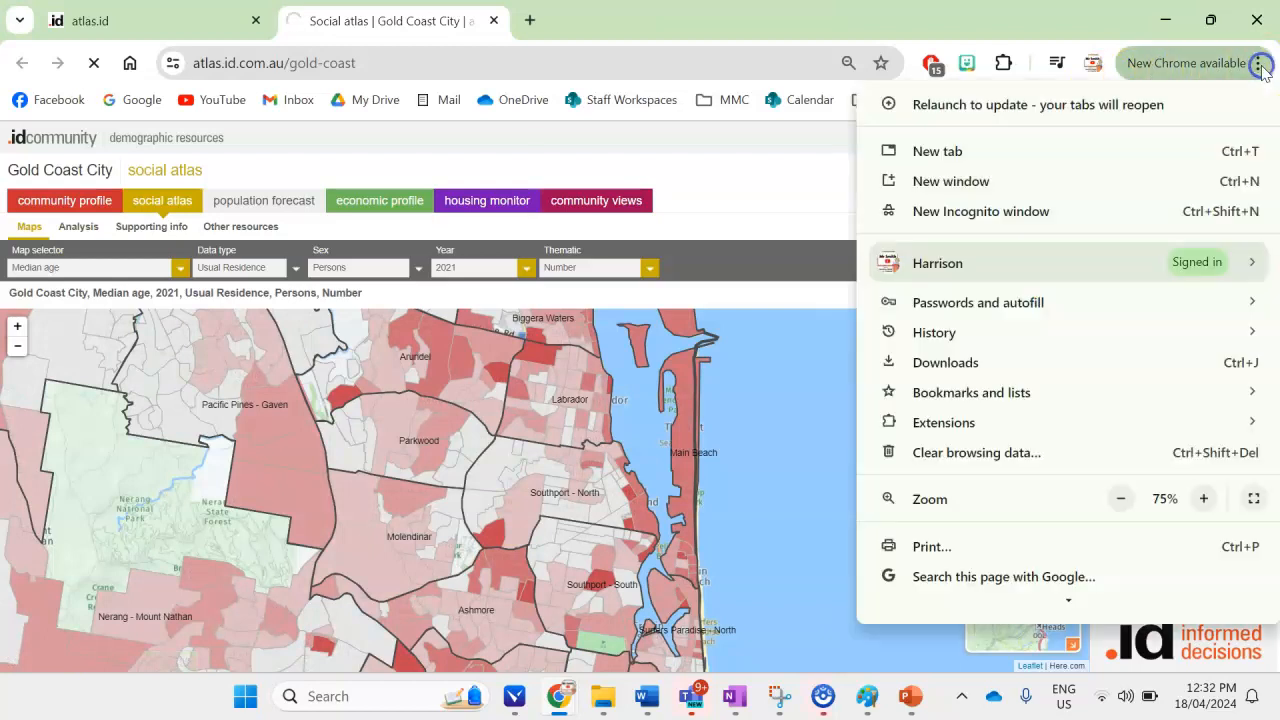
pyautogui.click(940, 362)
pyautogui.click(457, 271)
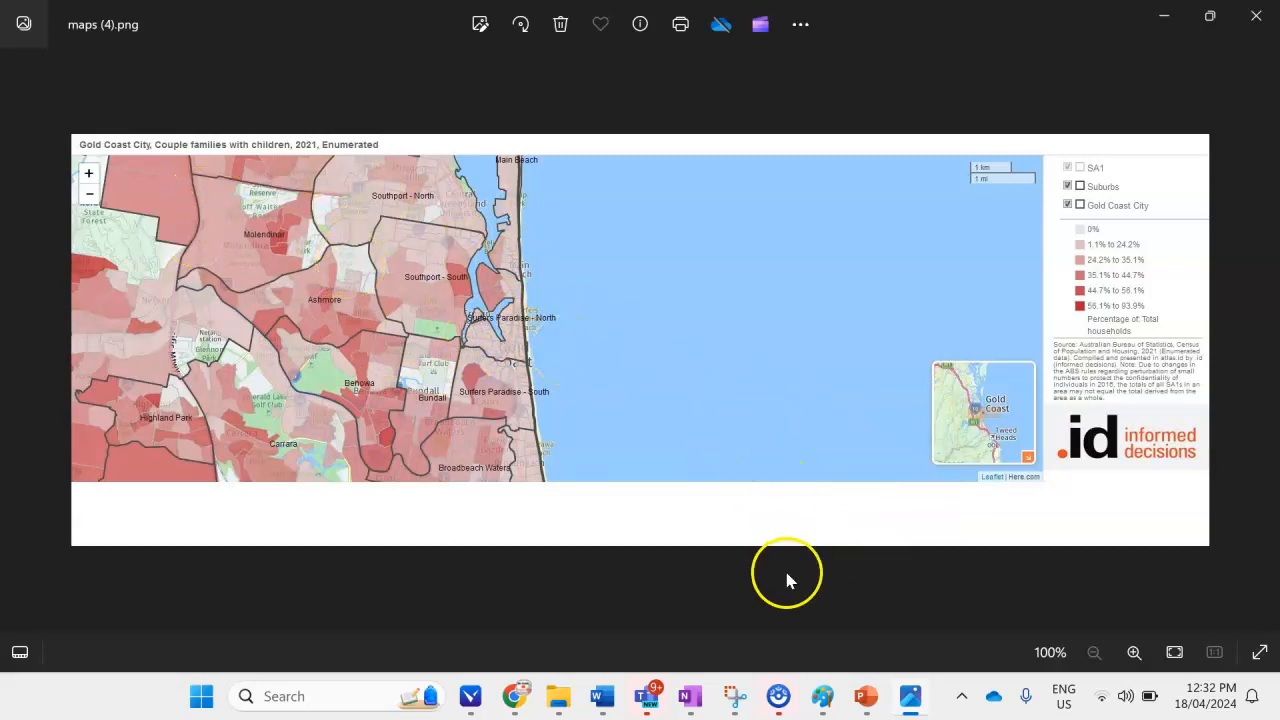
# Capture a rectangular snip of the maps (4).png map area, without its title and legend, and copy it
pyautogui.click(748, 698)
pyautogui.click(420, 189)
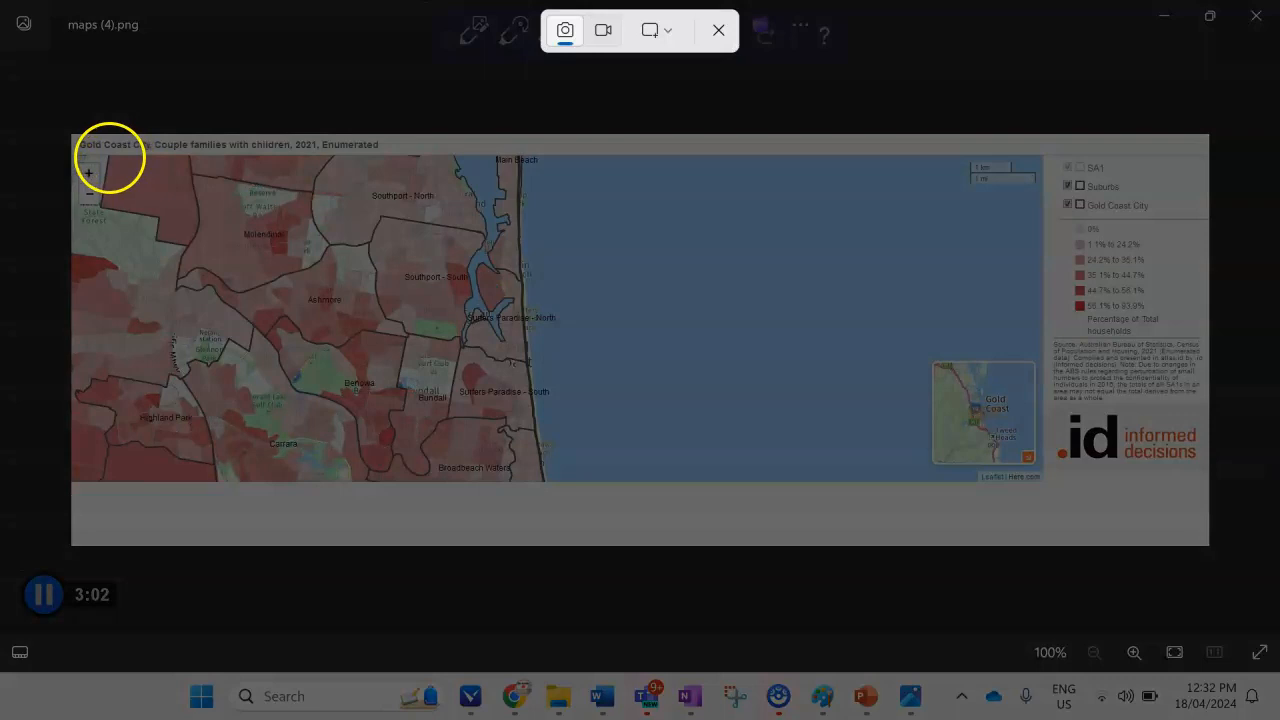
pyautogui.moveTo(108, 157); pyautogui.dragTo(708, 480)
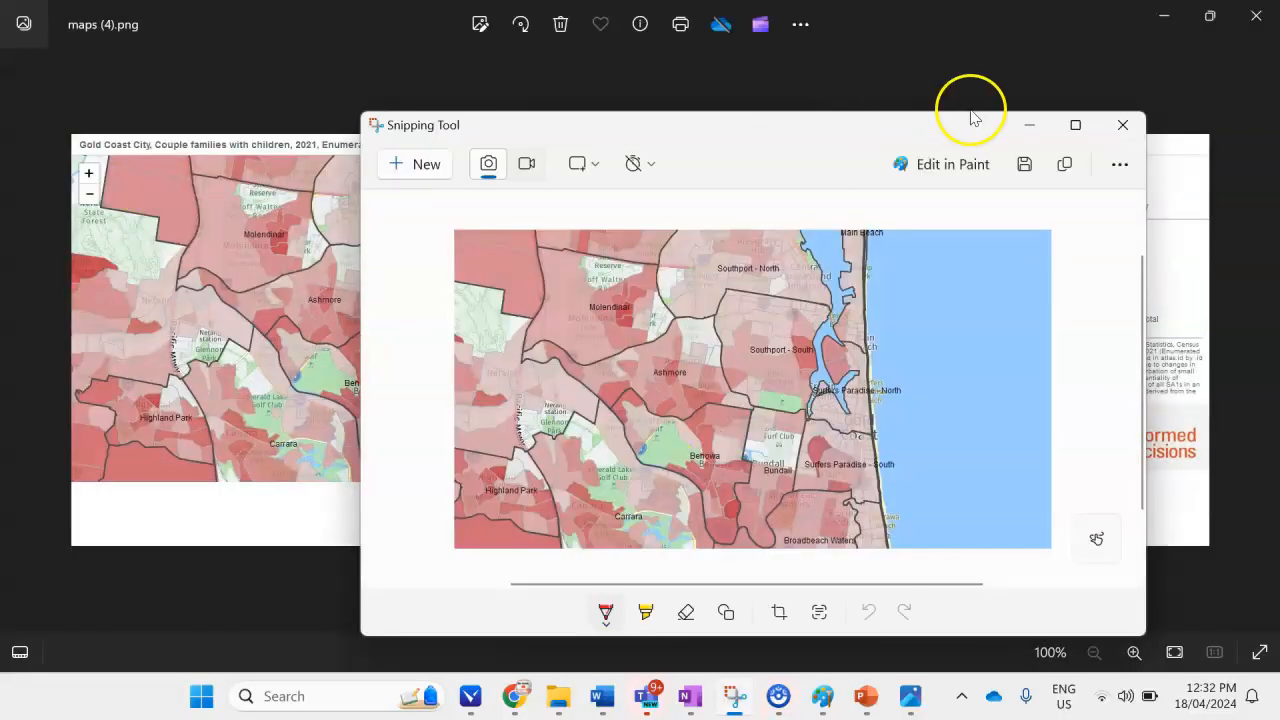
pyautogui.click(1064, 164)
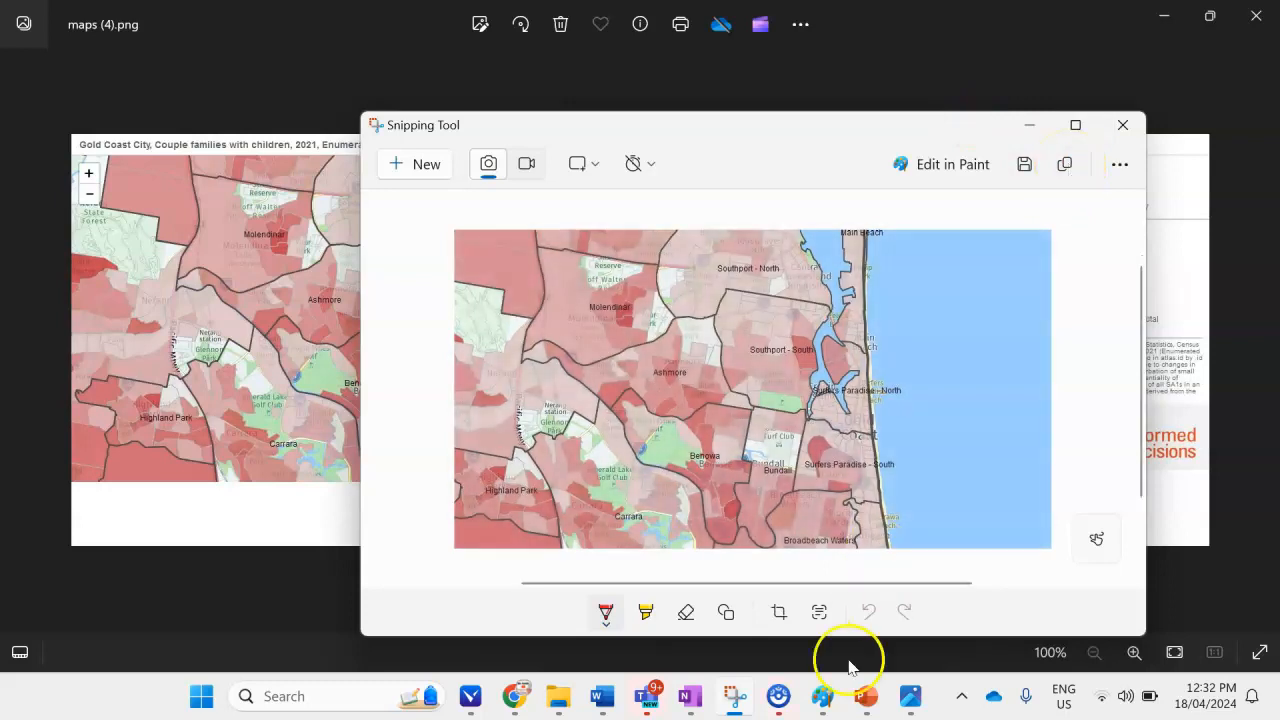
# Switch to Paint and paste the copied map snip onto the blank canvas
pyautogui.click(822, 696)
pyautogui.click(42, 107)
pyautogui.moveTo(355, 263); pyautogui.dragTo(612, 411)
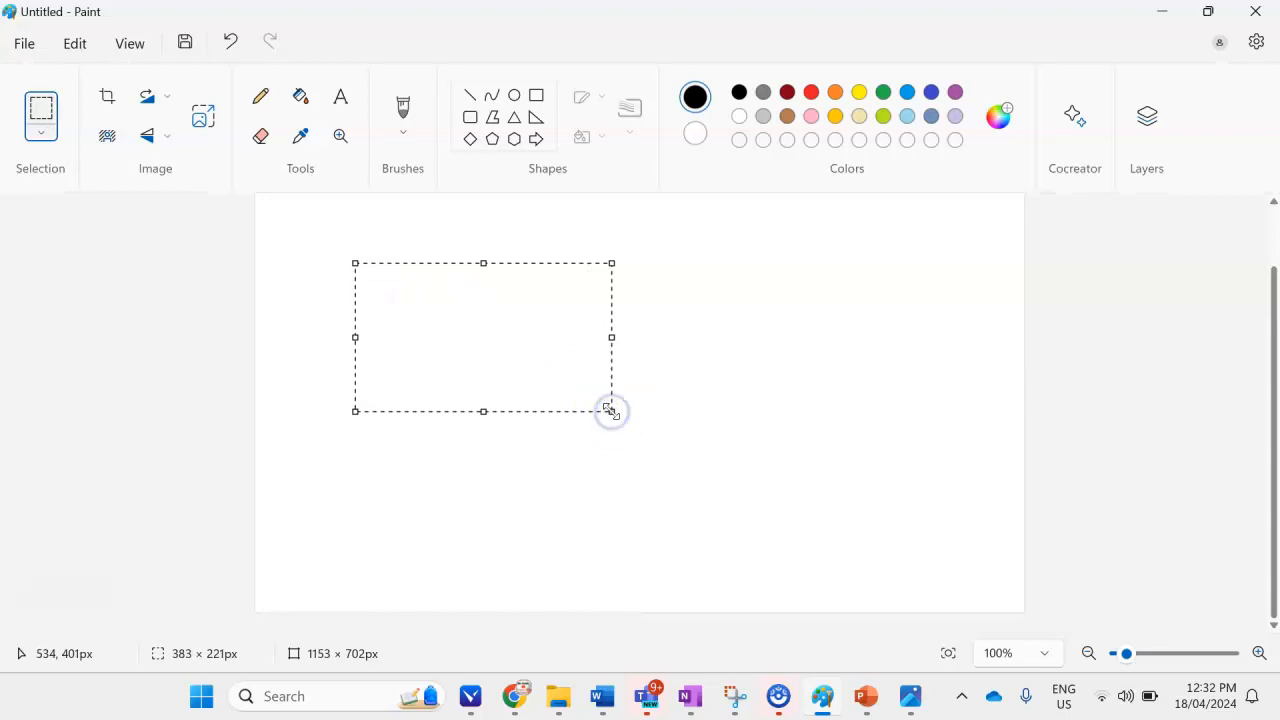
pyautogui.hotkey('ctrl', 'v')
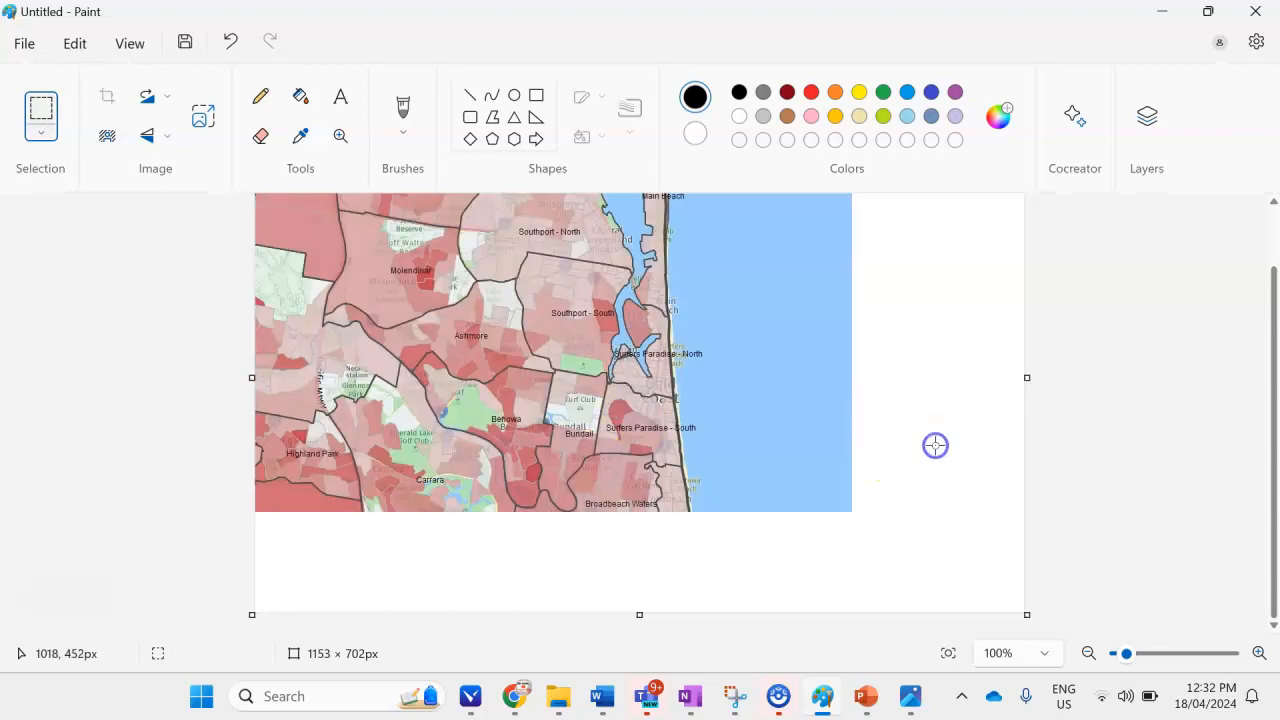
# Resize the canvas to about 895 × 750 px, trimming the blank space beside and above the map and leaving white space below it
pyautogui.moveTo(1027, 377); pyautogui.dragTo(852, 394)
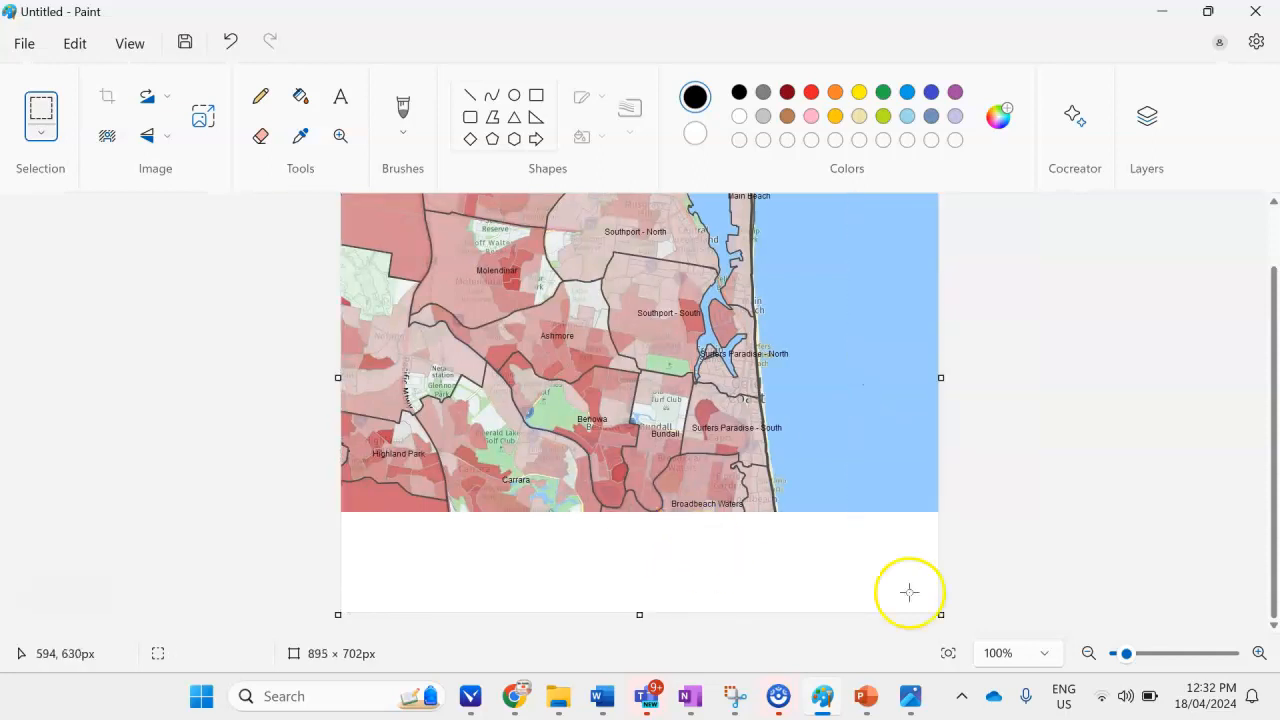
pyautogui.click(1089, 654)
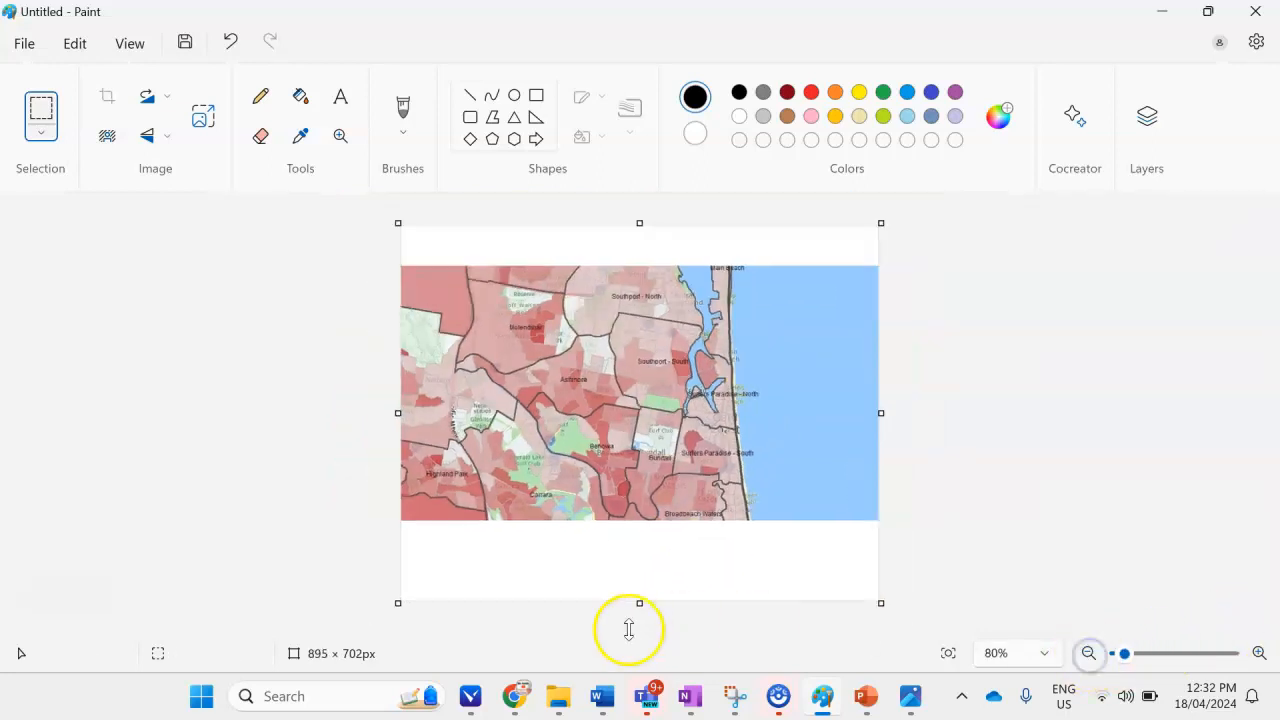
pyautogui.moveTo(639, 606); pyautogui.dragTo(639, 636)
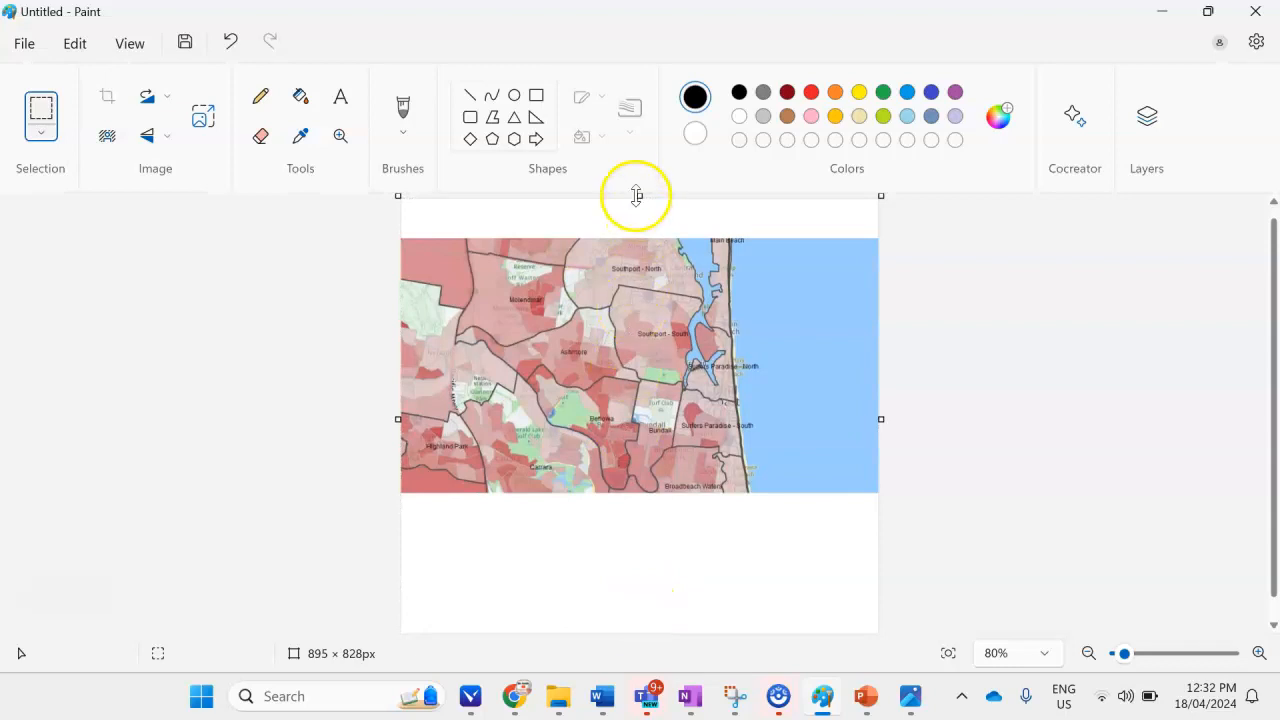
pyautogui.moveTo(643, 200); pyautogui.dragTo(641, 238)
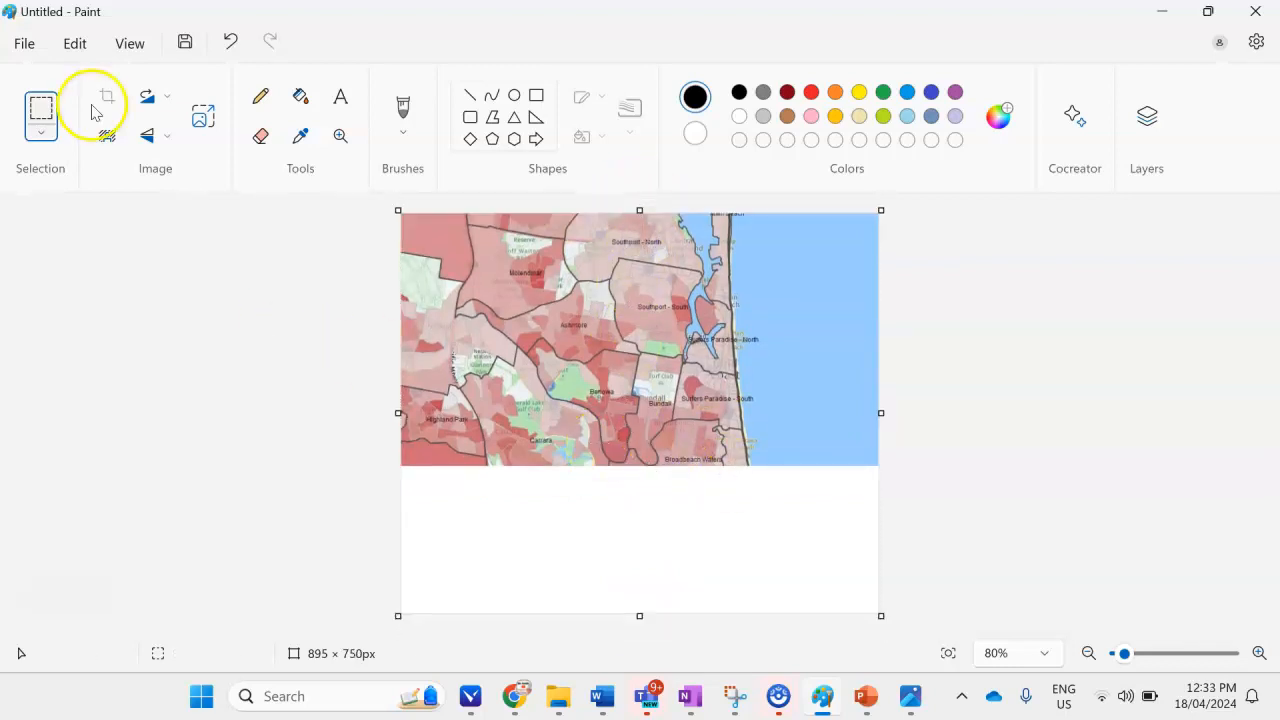
# Draw a black rectangle about 884 × 273 px around the white space below the map, with a 5px outline
pyautogui.click(536, 95)
pyautogui.click(630, 133)
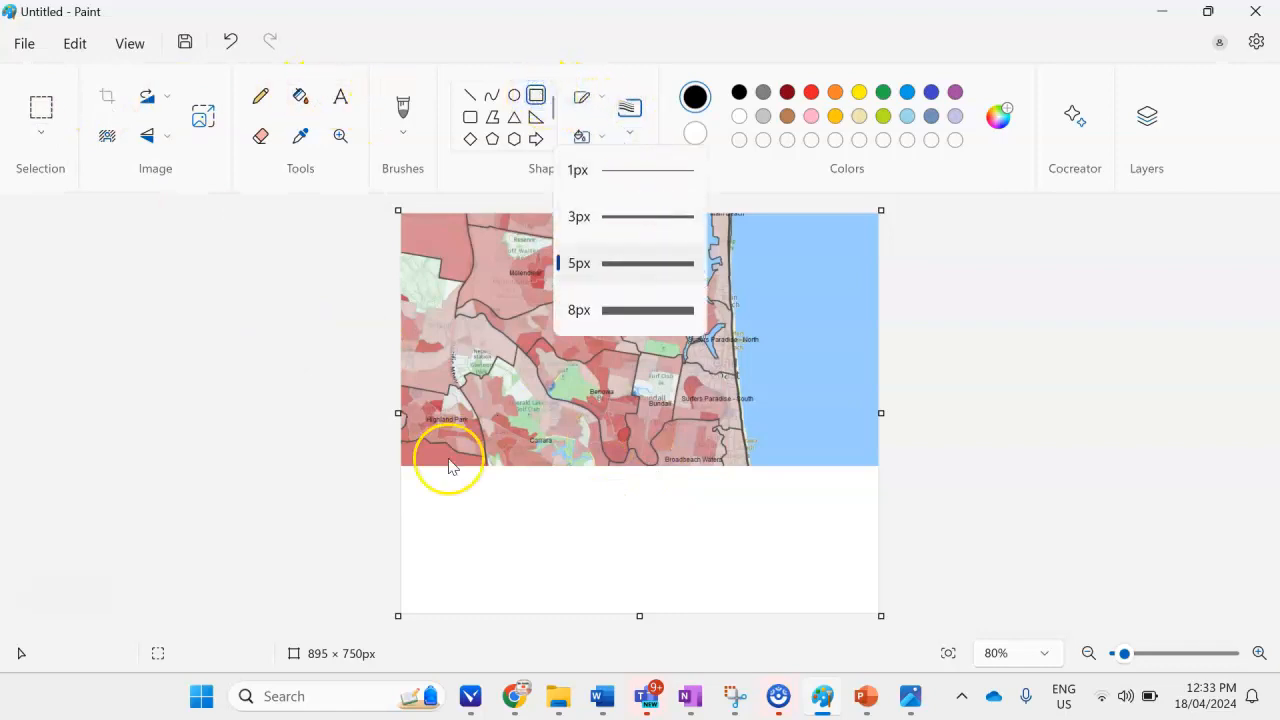
pyautogui.click(408, 470)
pyautogui.moveTo(404, 466); pyautogui.dragTo(878, 611)
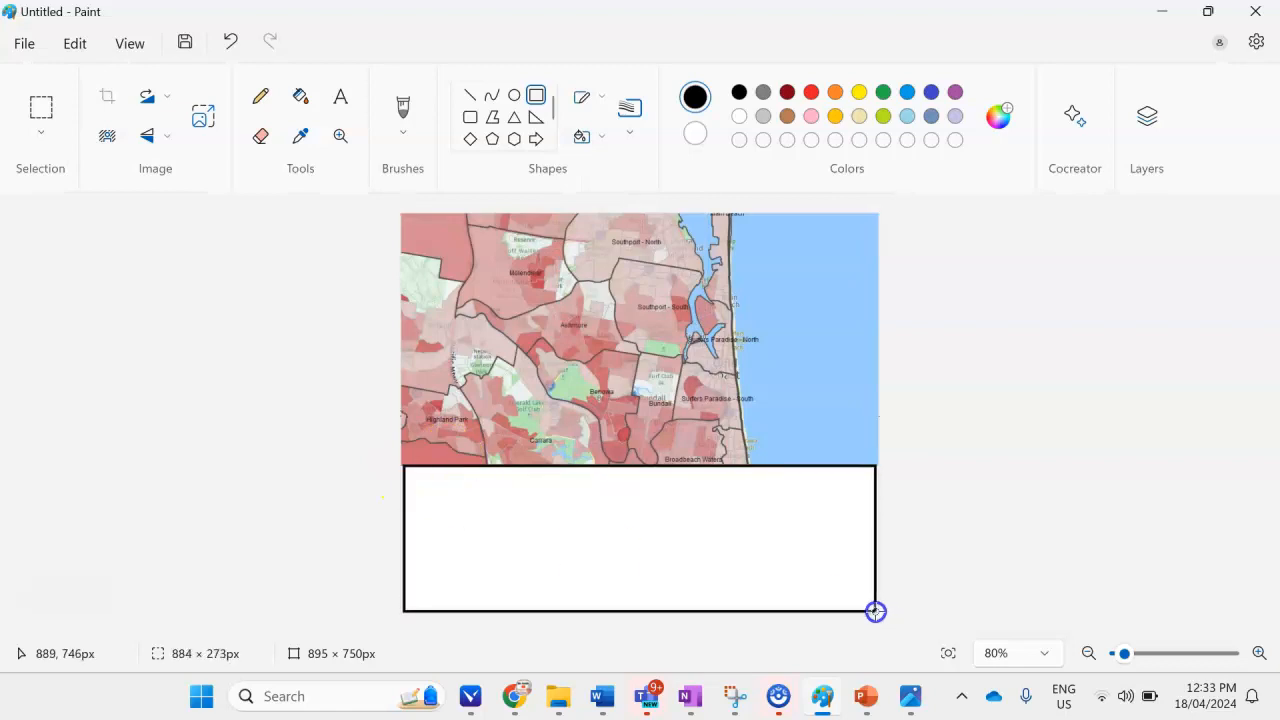
pyautogui.click(1006, 457)
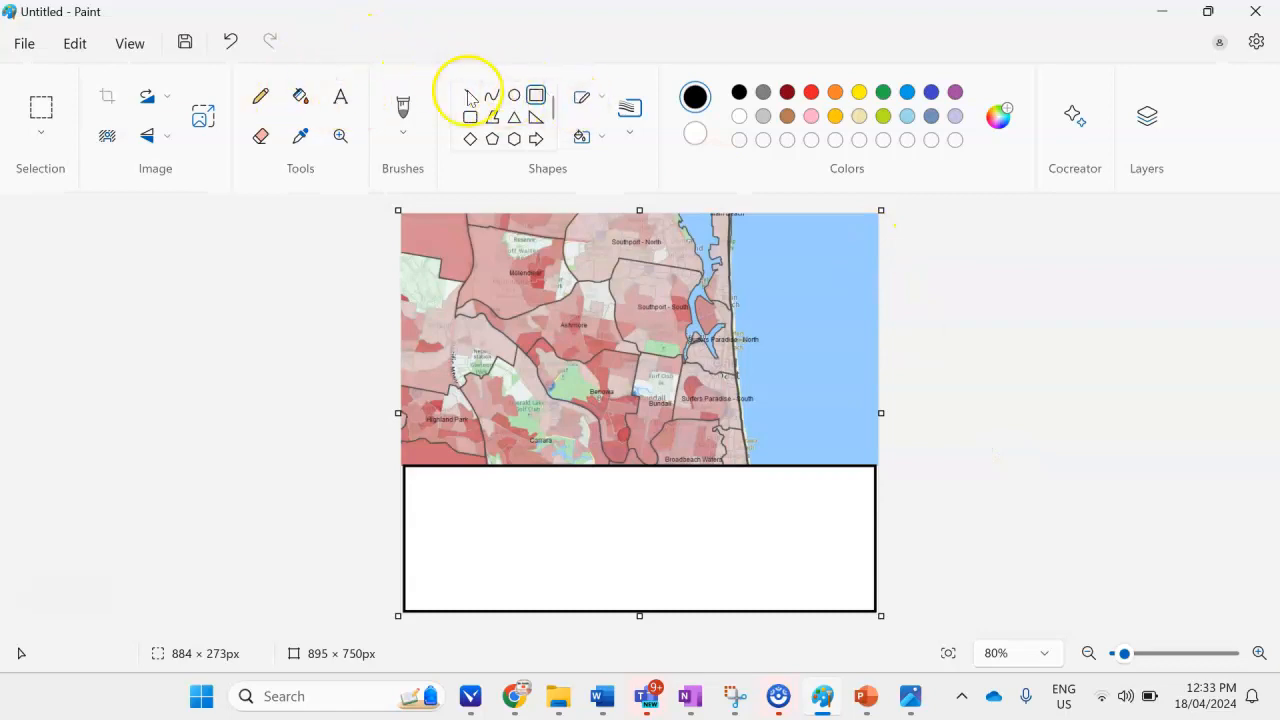
# Clear a rectangular patch about 73 × 108 px to white in the ocean near the map's upper-right corner
pyautogui.click(41, 108)
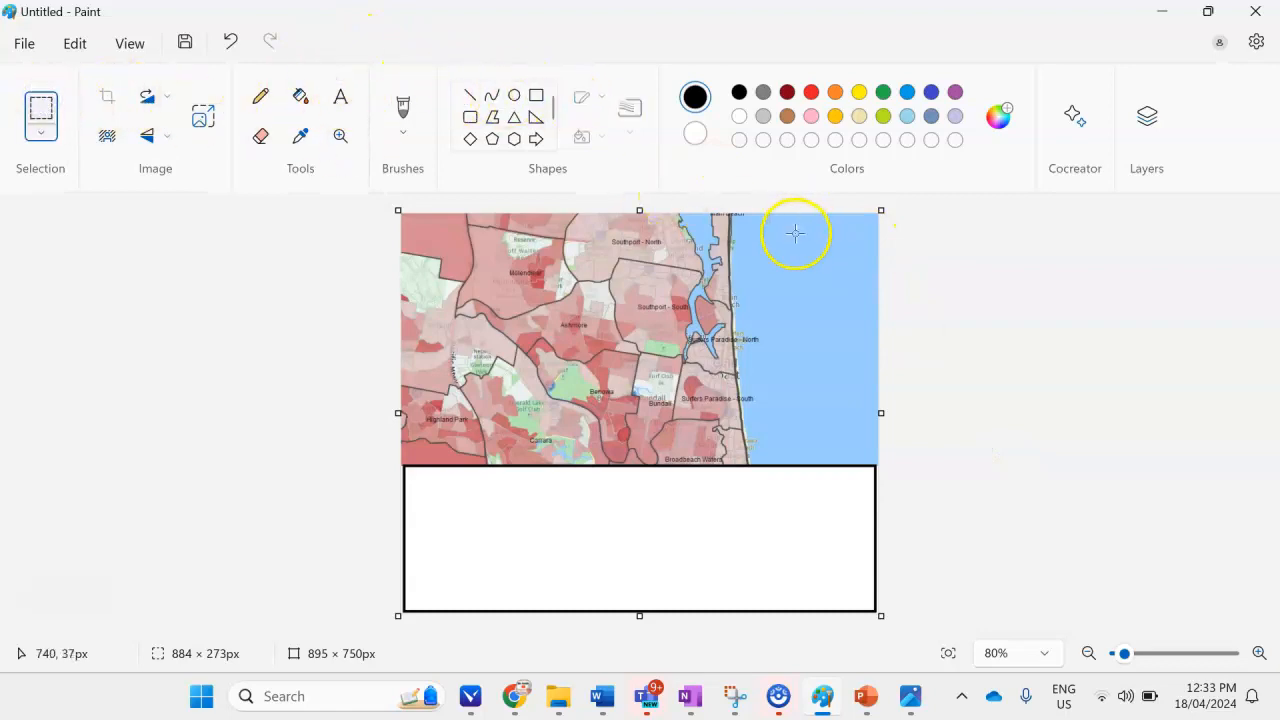
pyautogui.click(826, 225)
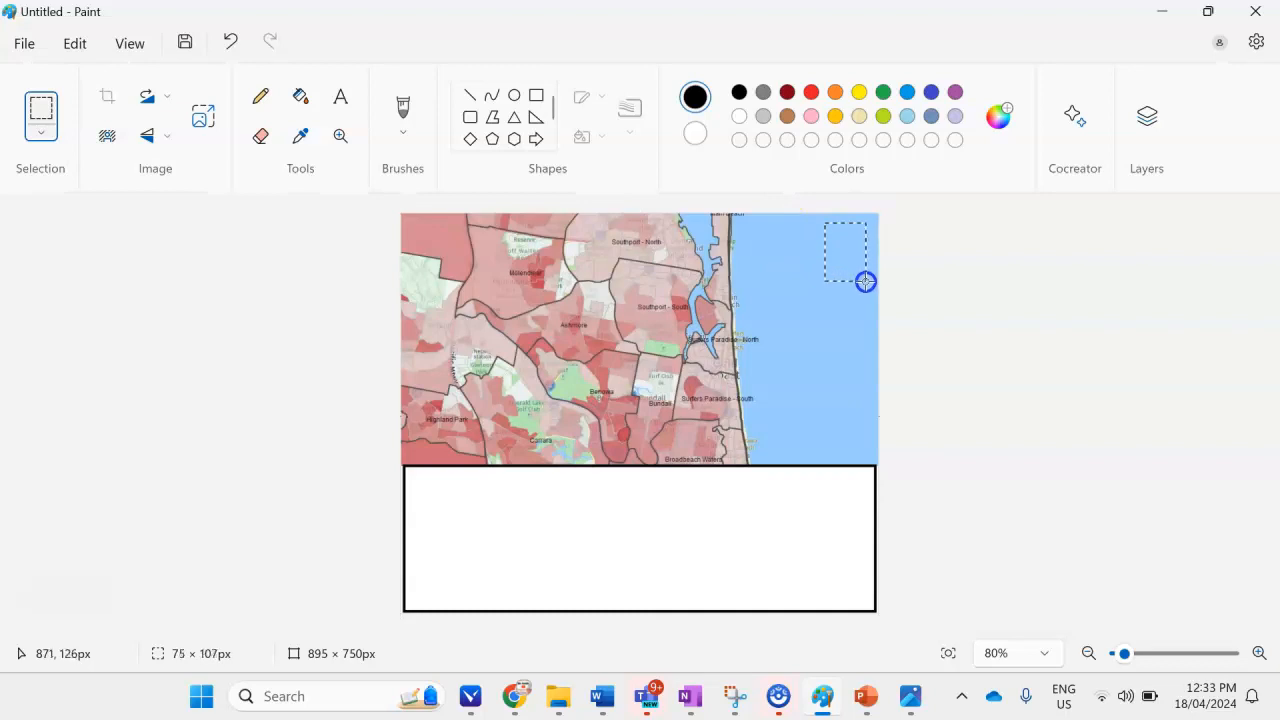
pyautogui.press('Delete')
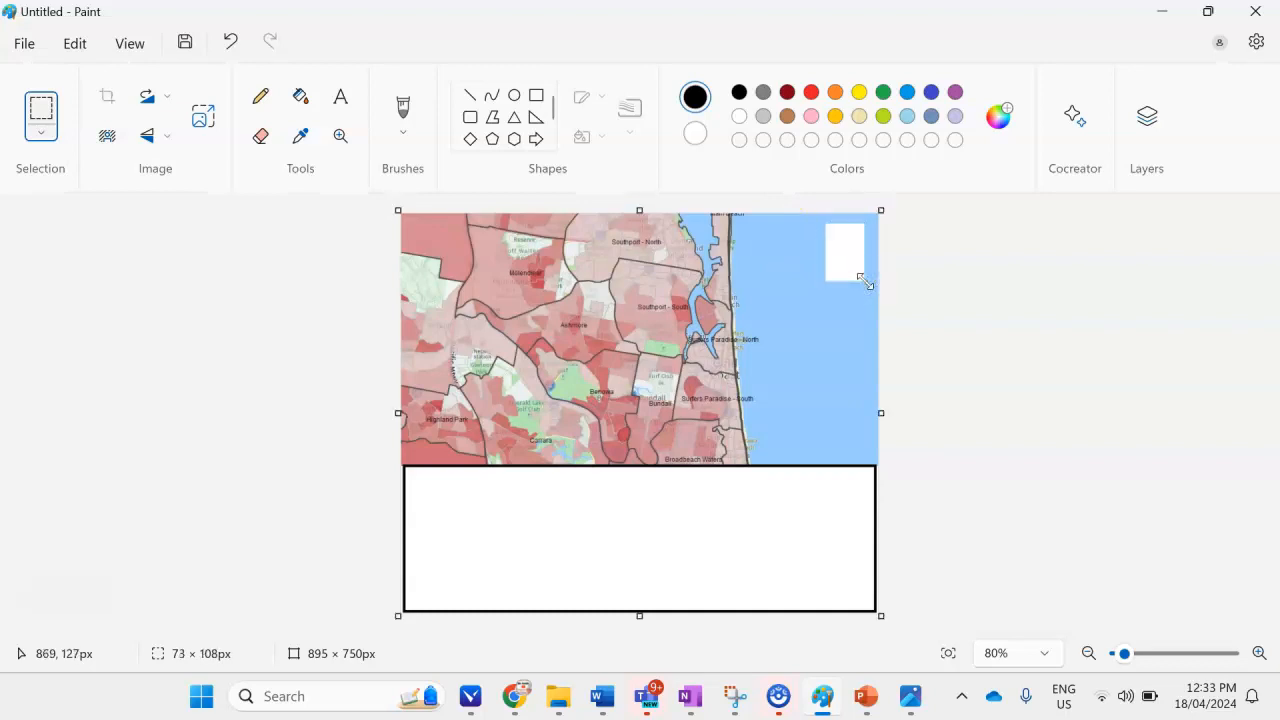
# Outline the white patch in the ocean with a 3px black rectangle about 74 × 105 px
pyautogui.click(536, 95)
pyautogui.click(625, 112)
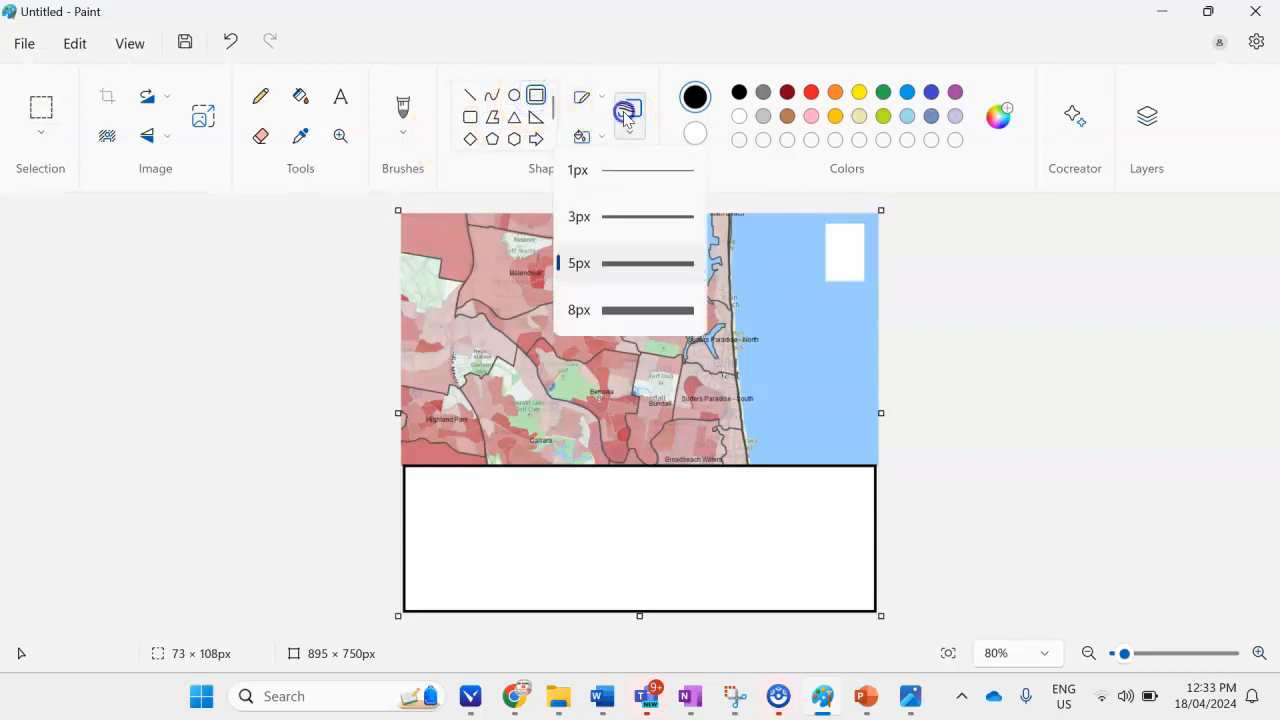
pyautogui.click(634, 217)
pyautogui.scroll(2, 801, 263)
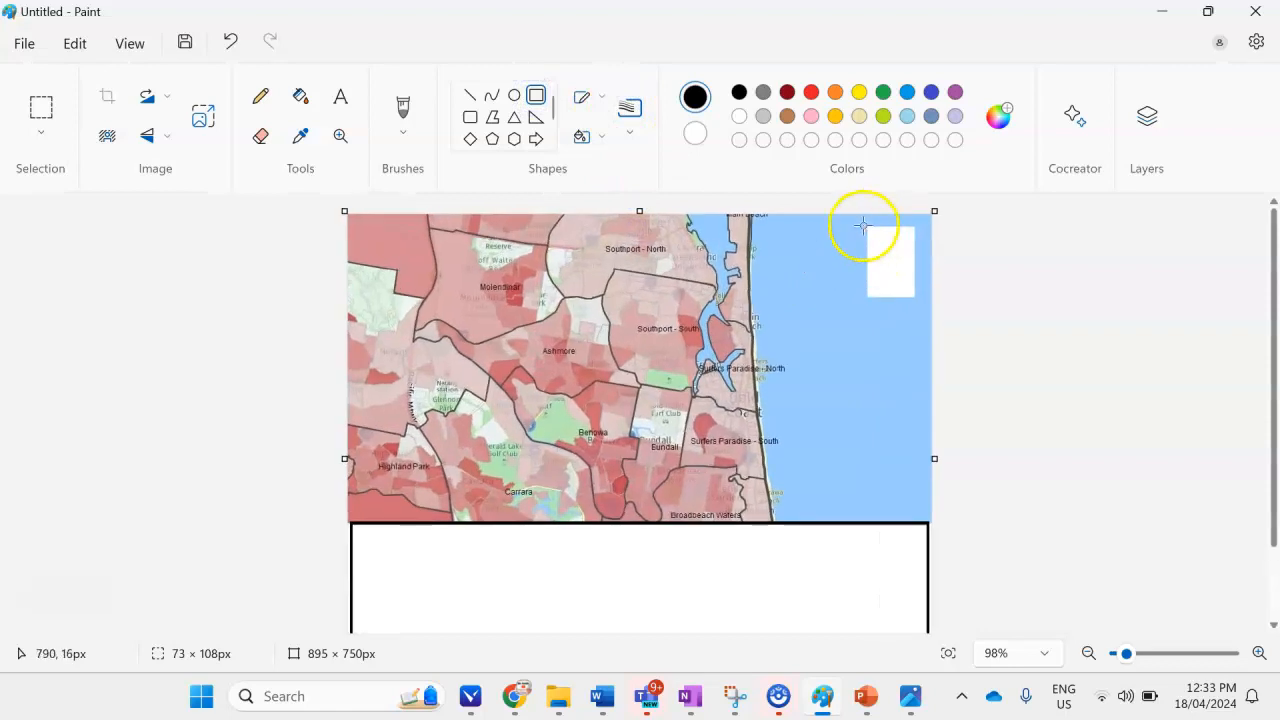
pyautogui.moveTo(867, 222); pyautogui.dragTo(901, 291)
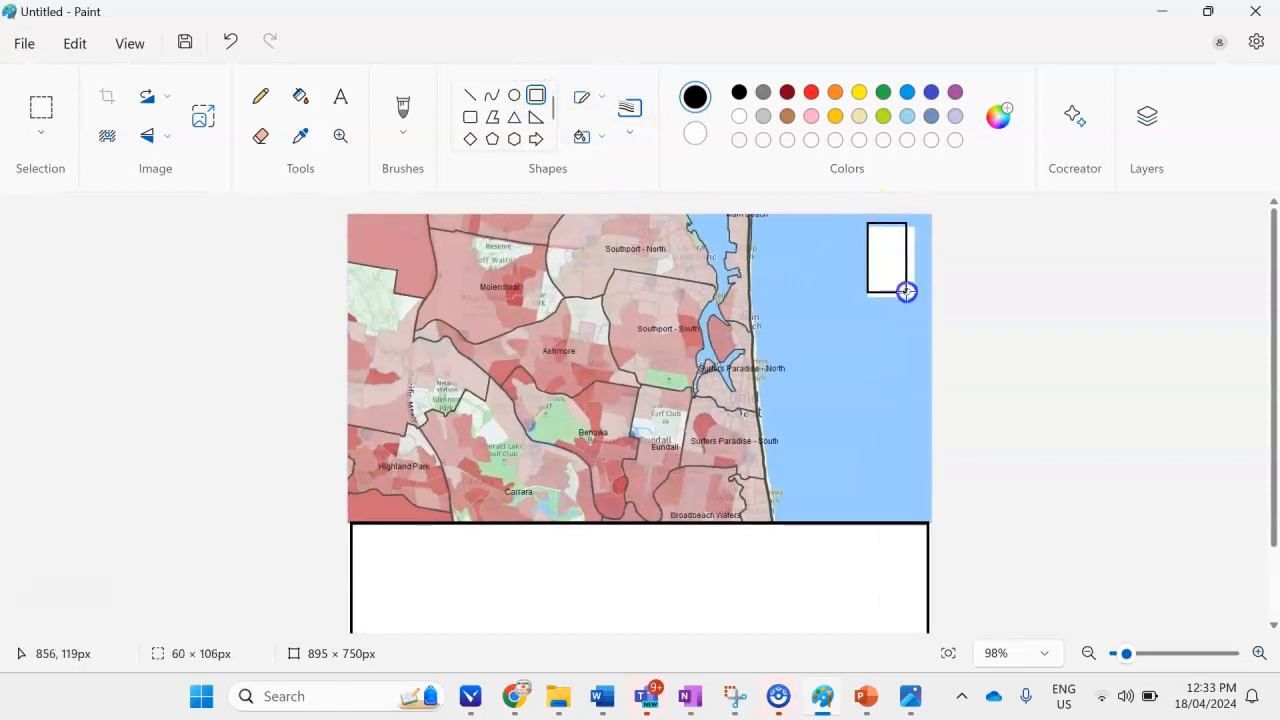
pyautogui.click(893, 222)
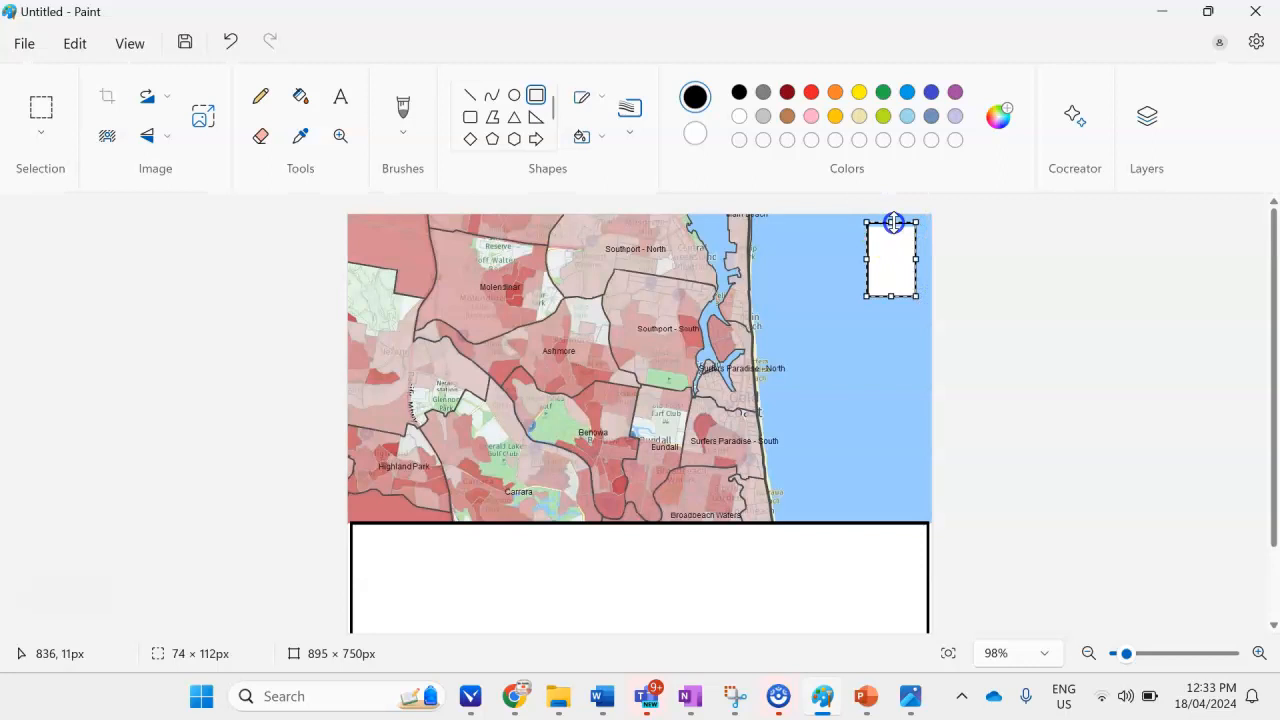
pyautogui.click(1034, 302)
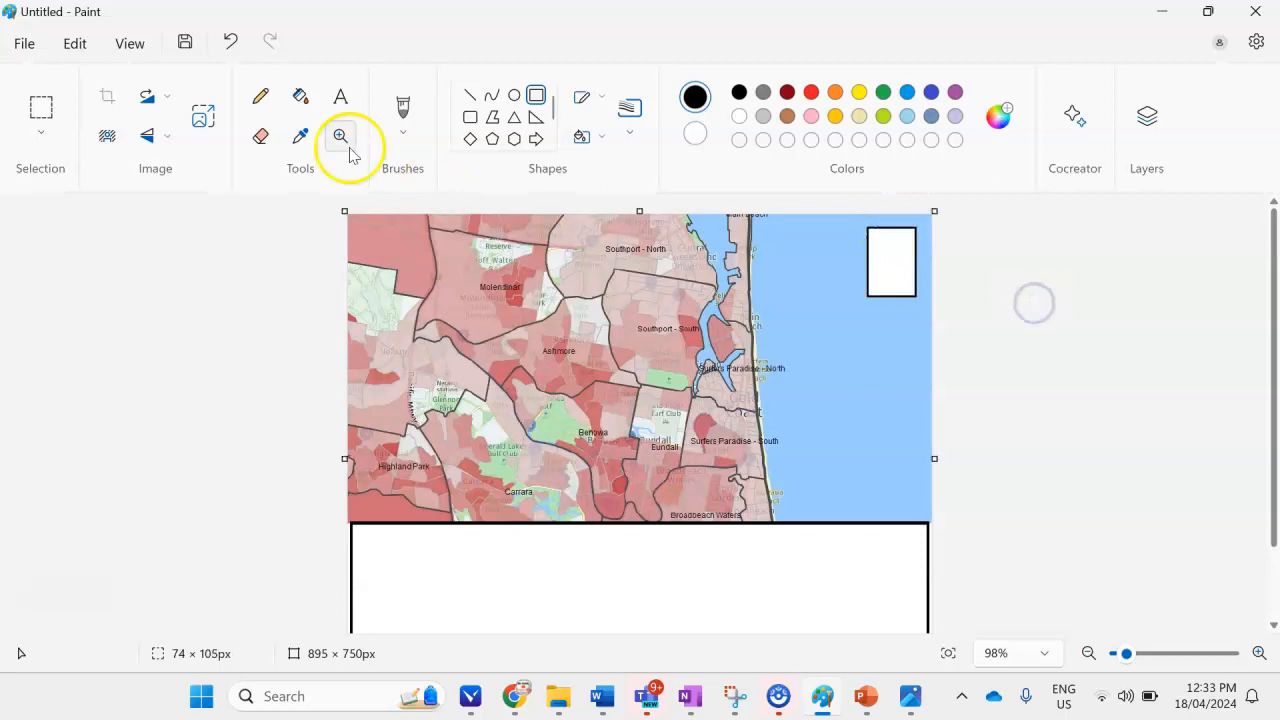
# Add the letter N in size 20 Calibri text in the lower part of the small white box
pyautogui.click(339, 96)
pyautogui.click(883, 268)
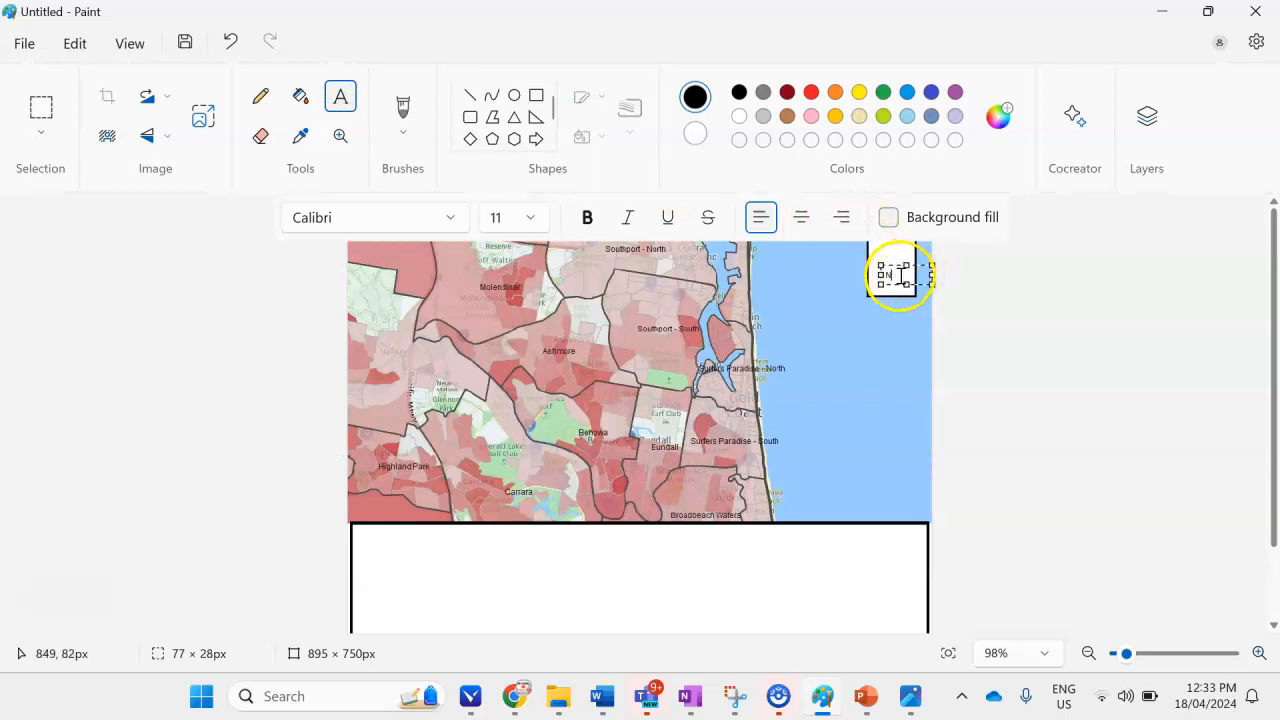
pyautogui.click(520, 217)
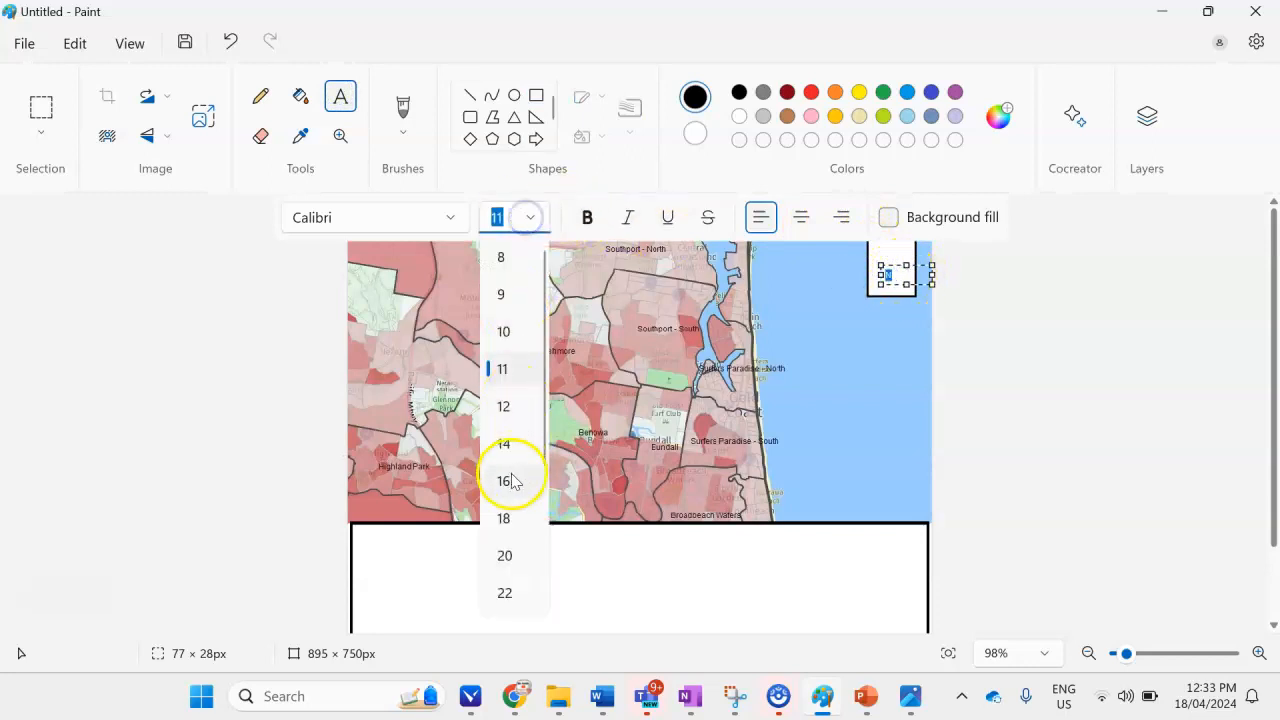
pyautogui.click(503, 553)
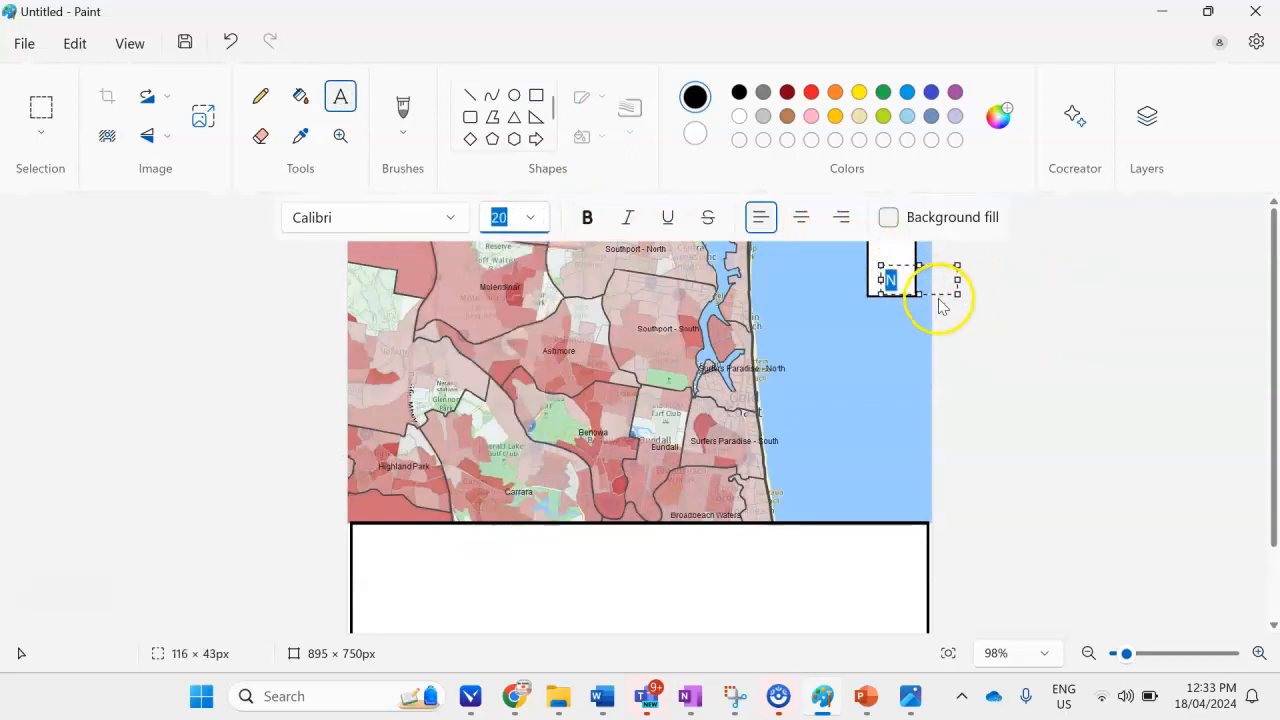
pyautogui.moveTo(935, 293); pyautogui.dragTo(935, 291)
pyautogui.click(1035, 340)
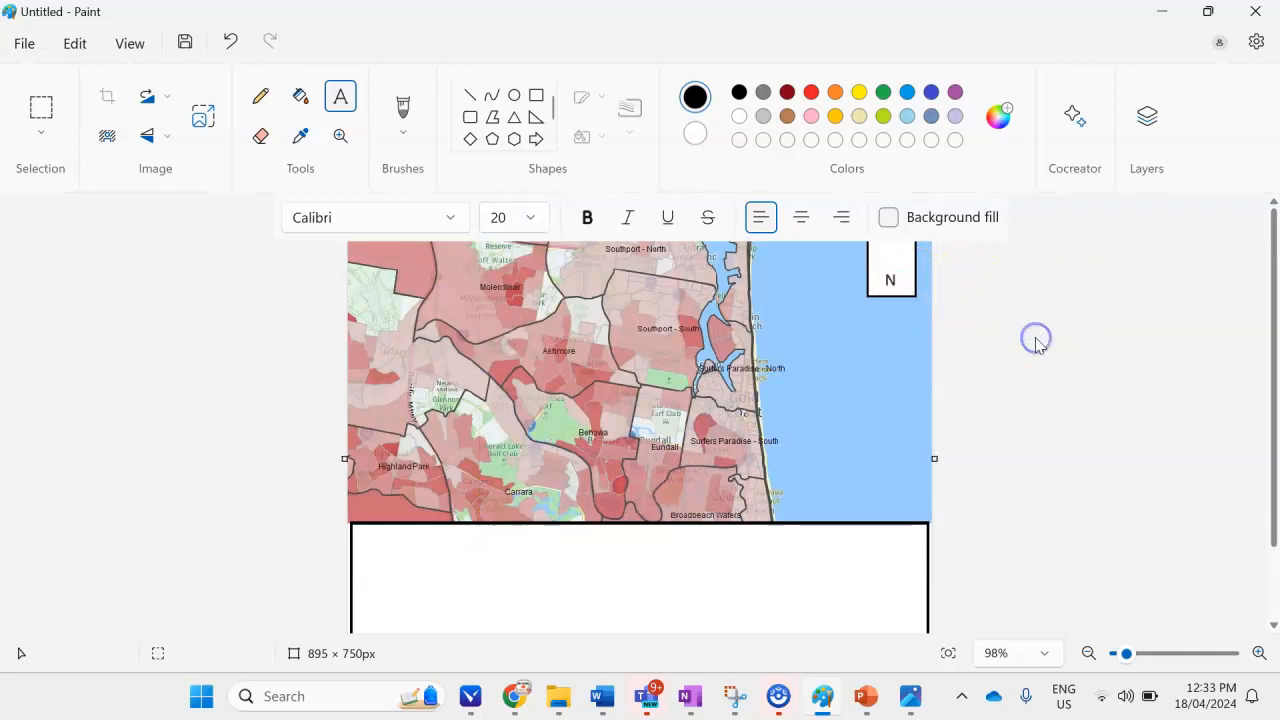
# Draw an up arrow about 28 × 48 px above the N in the small white box
pyautogui.click(551, 145)
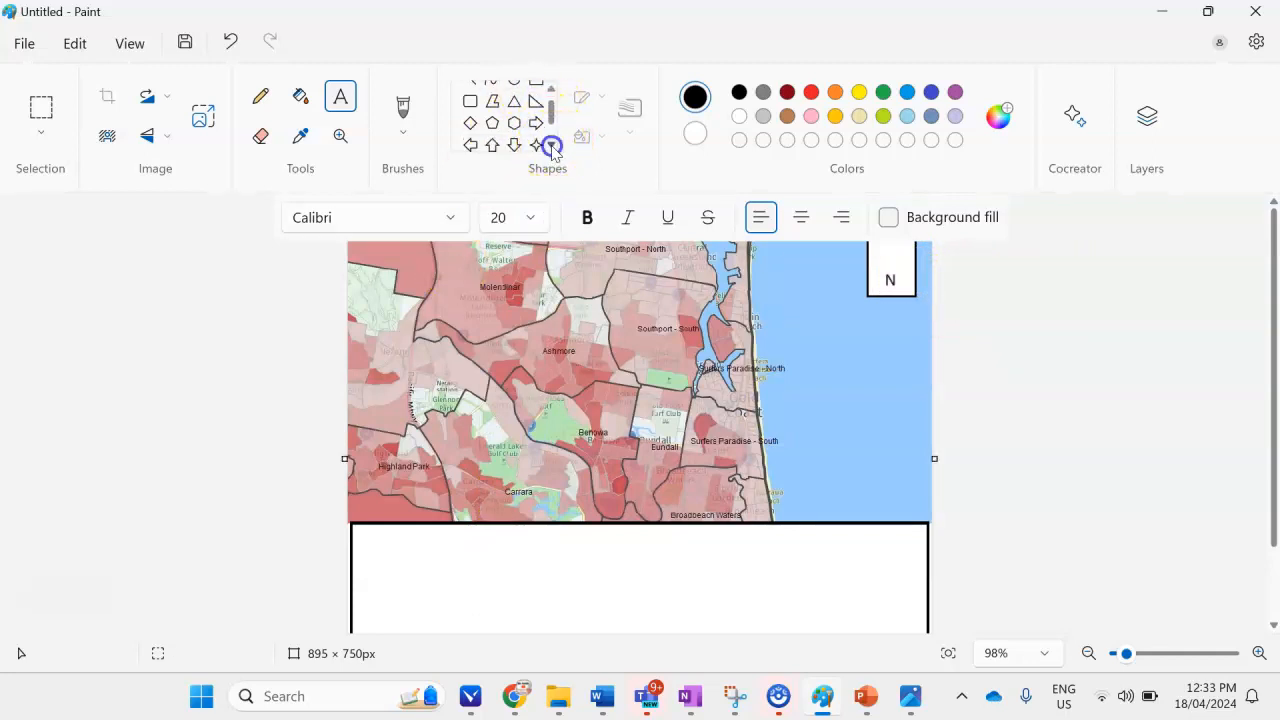
pyautogui.click(492, 145)
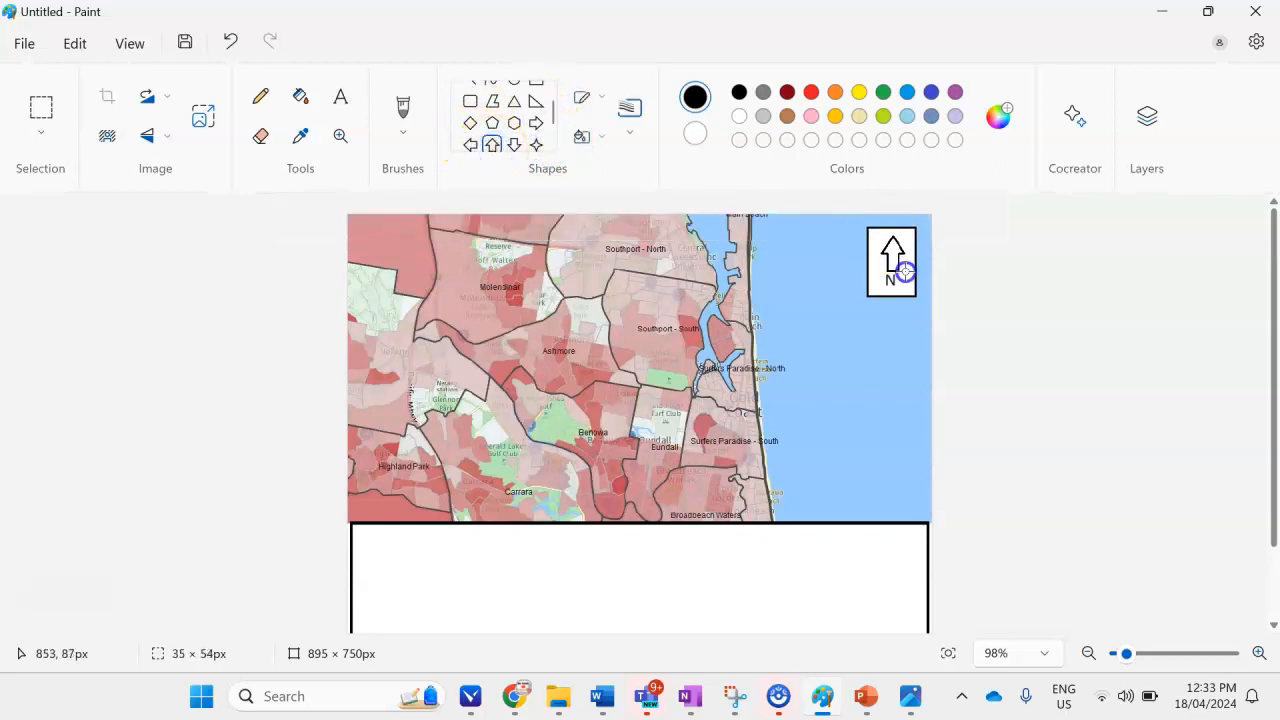
pyautogui.click(1008, 376)
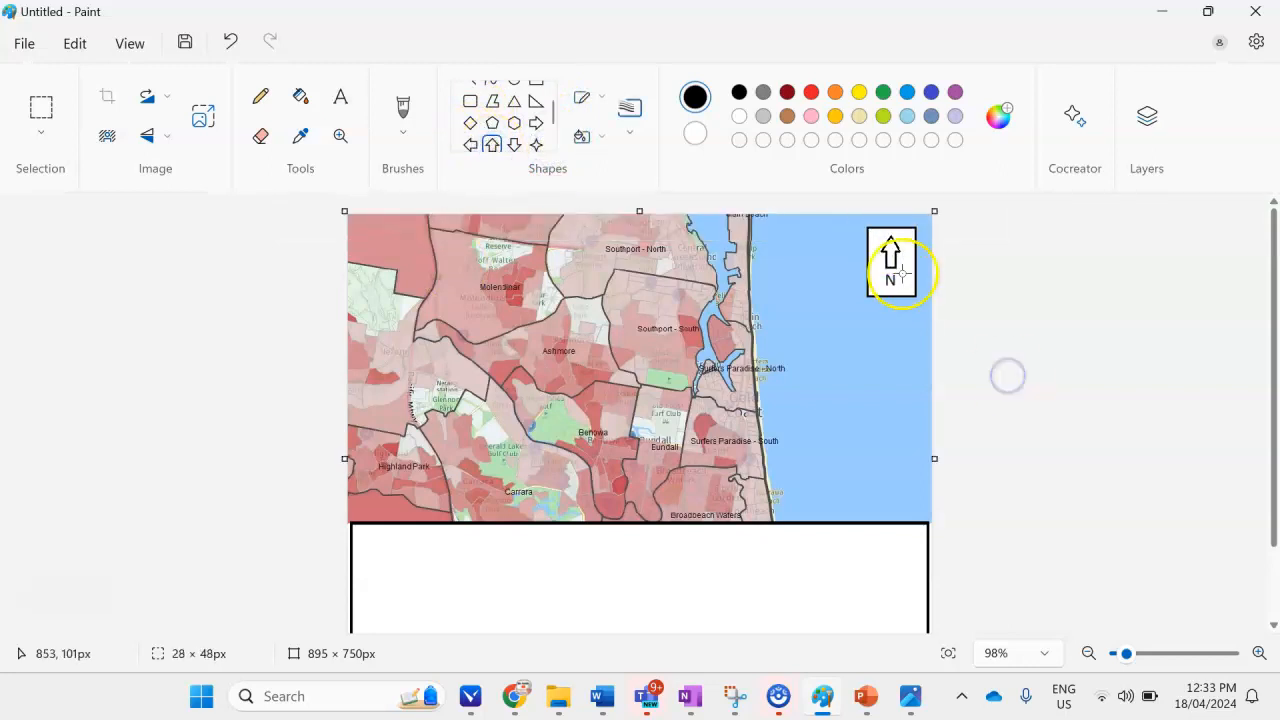
# Switch to the Gold Coast City social atlas in Chrome and snip the map's age-range colour legend
pyautogui.scroll(-2, 877, 396)
pyautogui.scroll(2, 872, 397)
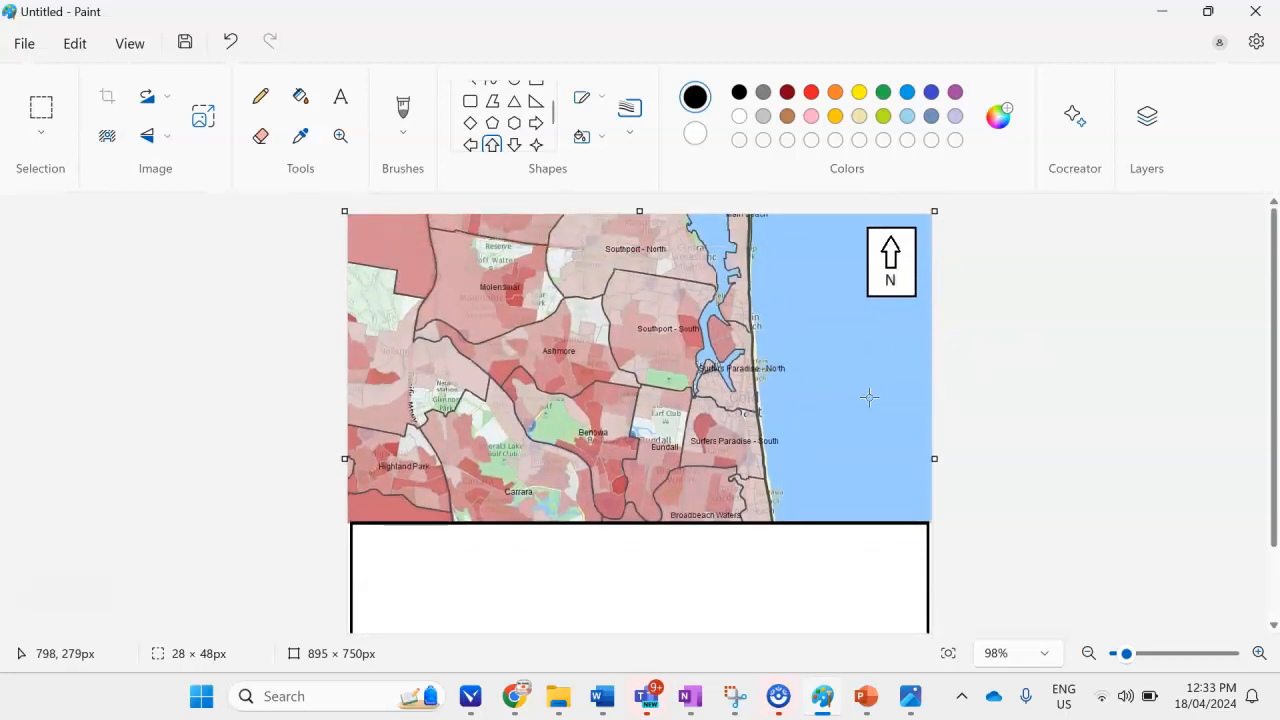
pyautogui.scroll(-2, 649, 417)
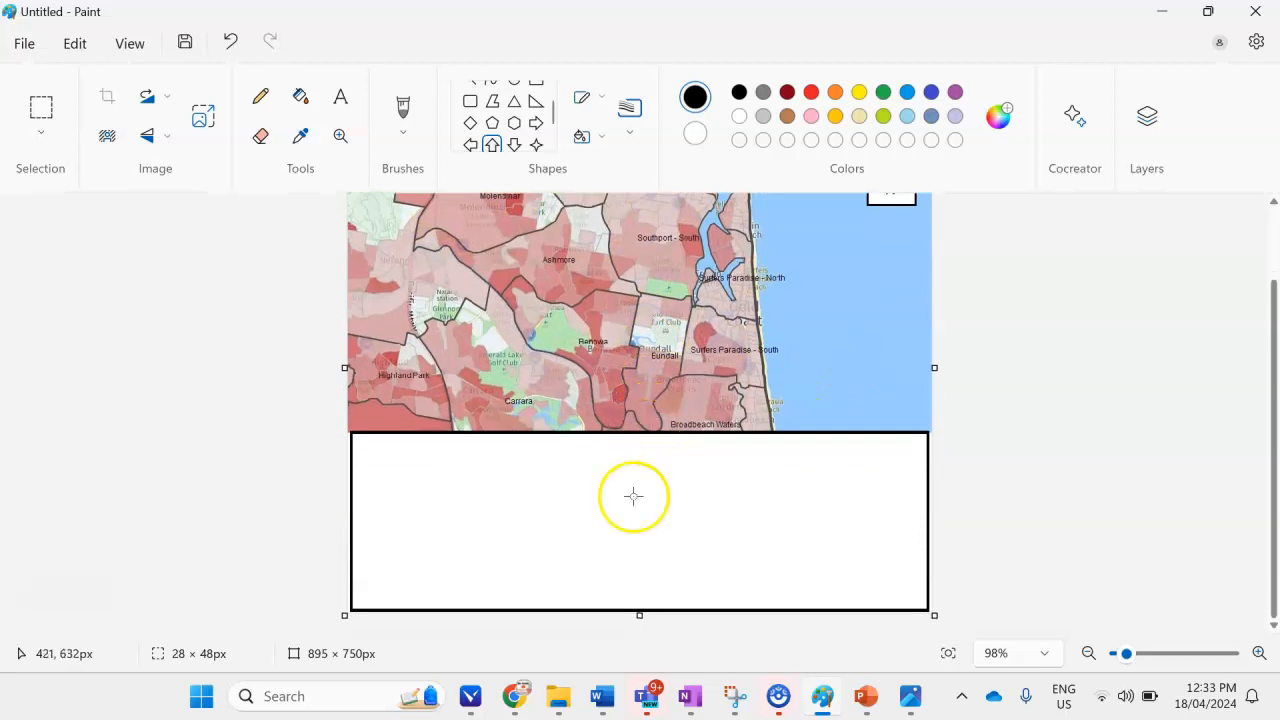
pyautogui.moveTo(514, 700)
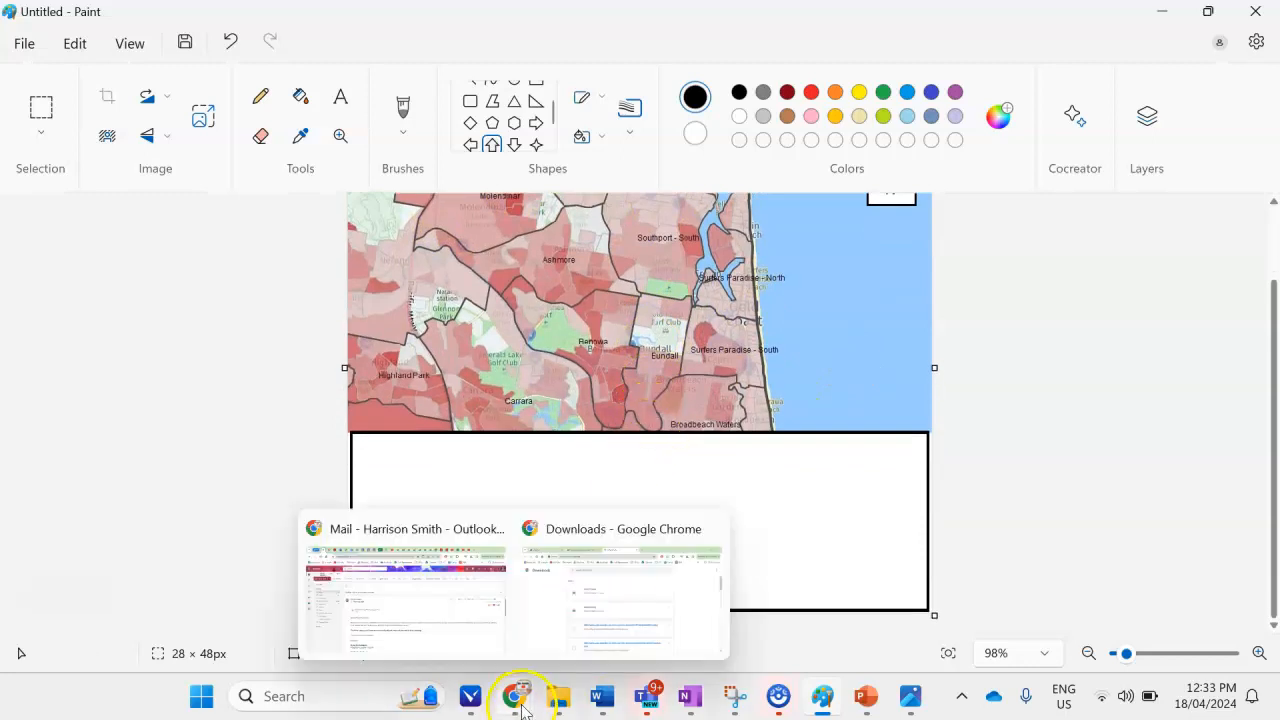
pyautogui.click(608, 588)
pyautogui.click(387, 28)
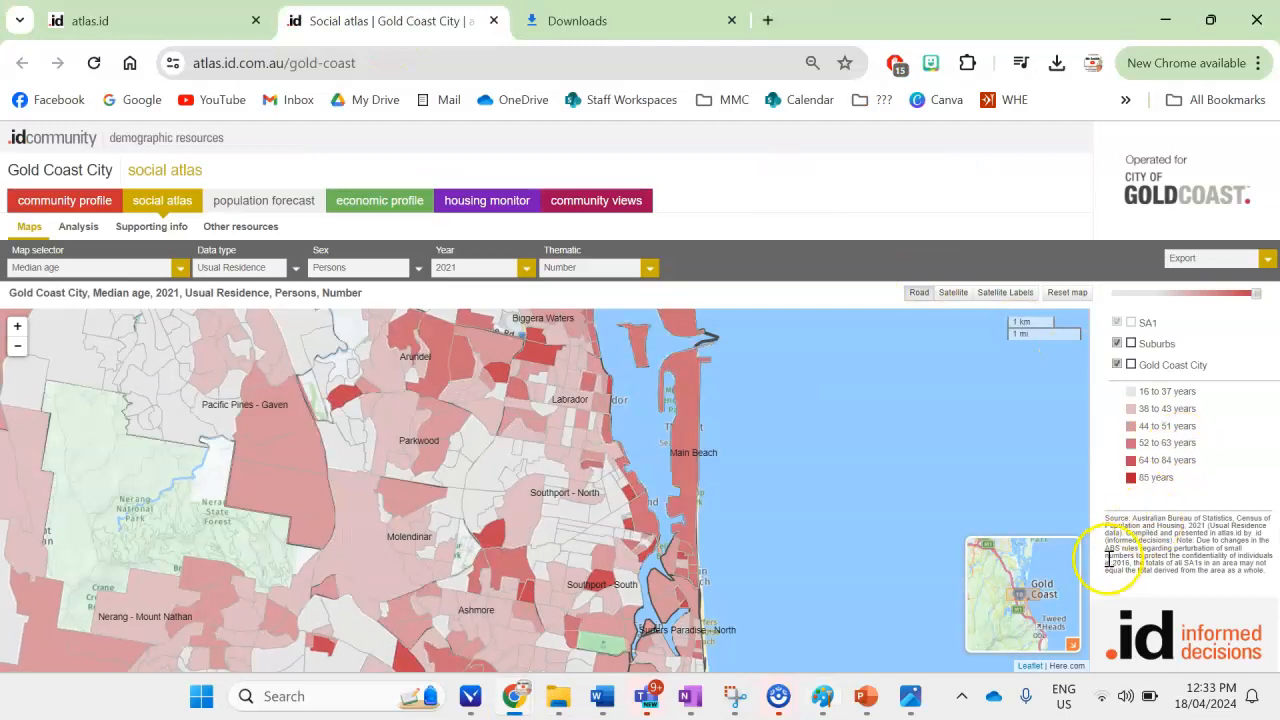
pyautogui.click(900, 600)
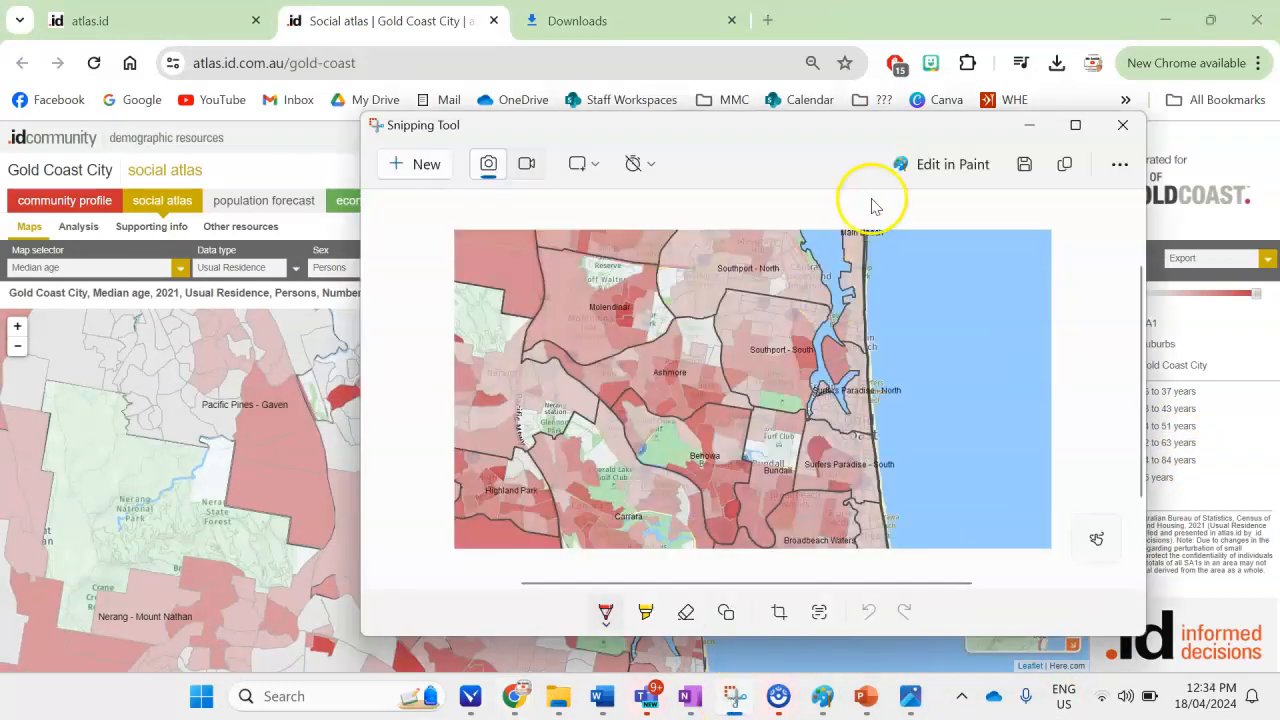
pyautogui.click(397, 167)
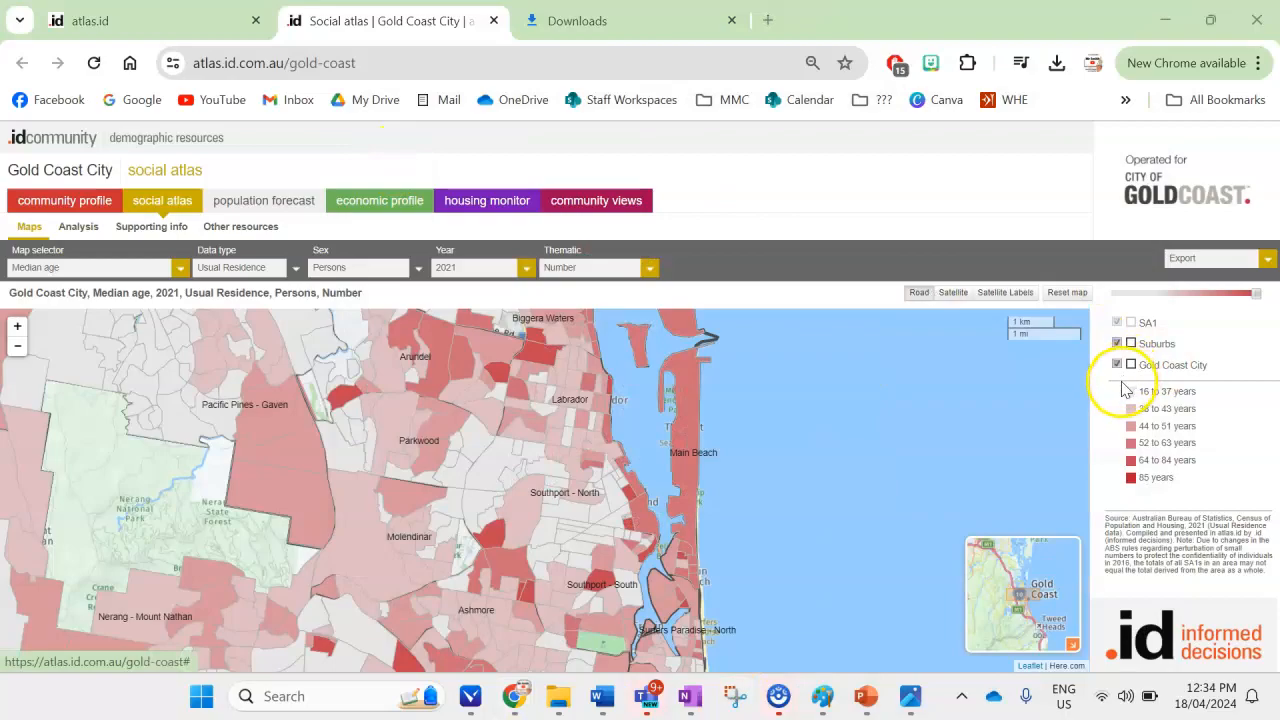
pyautogui.press('super+shift+s')
pyautogui.moveTo(1109, 377); pyautogui.dragTo(1211, 491)
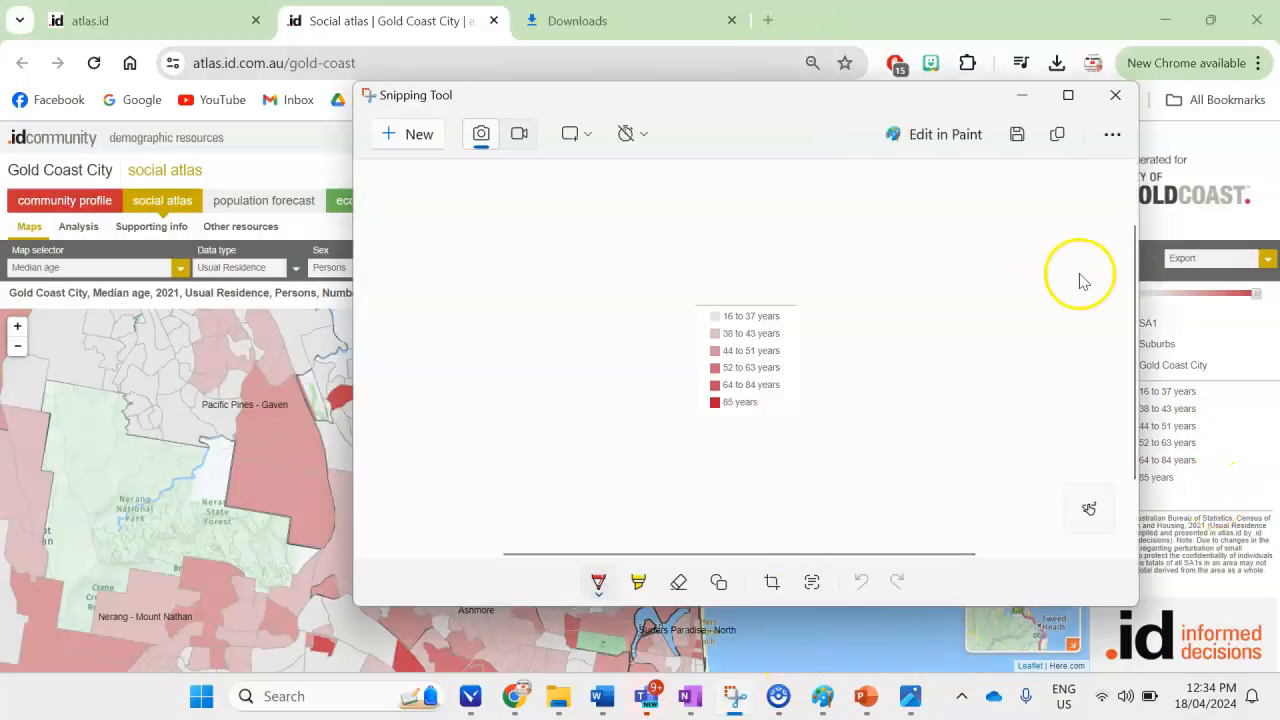
pyautogui.moveTo(690, 708)
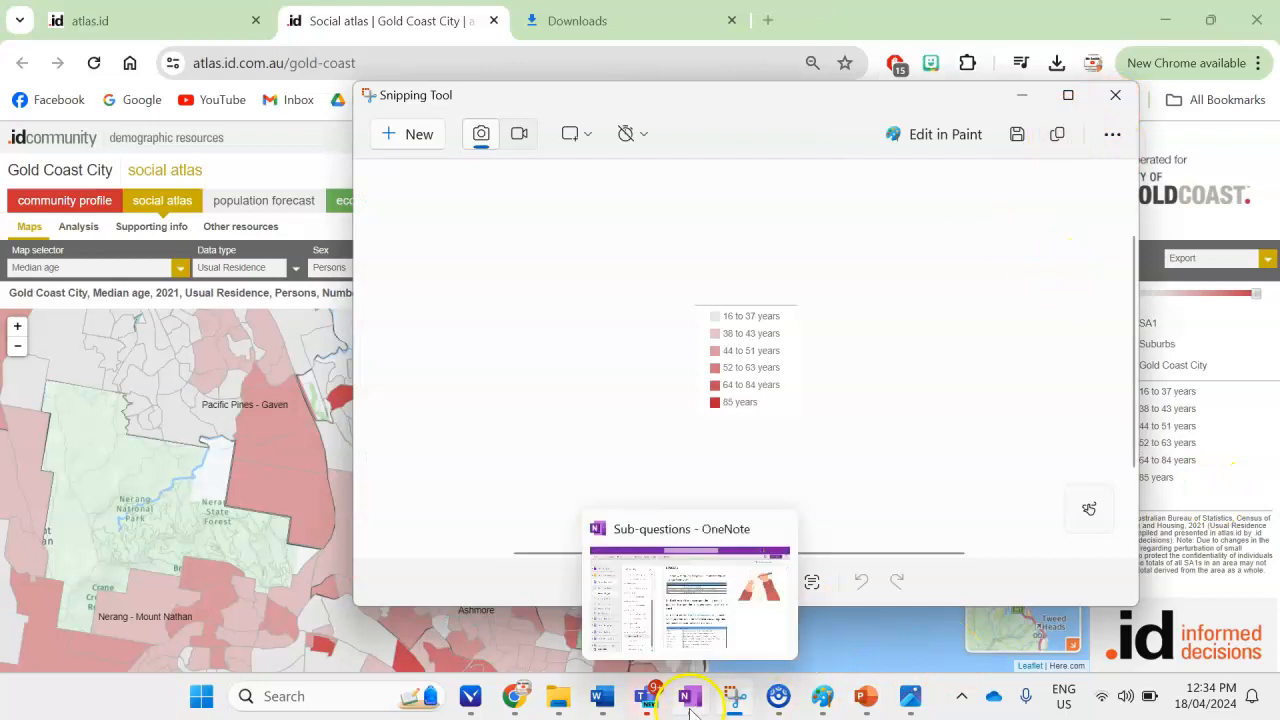
# Switch to Paint and paste the age-range legend snip into the white box beneath the map
pyautogui.moveTo(822, 696)
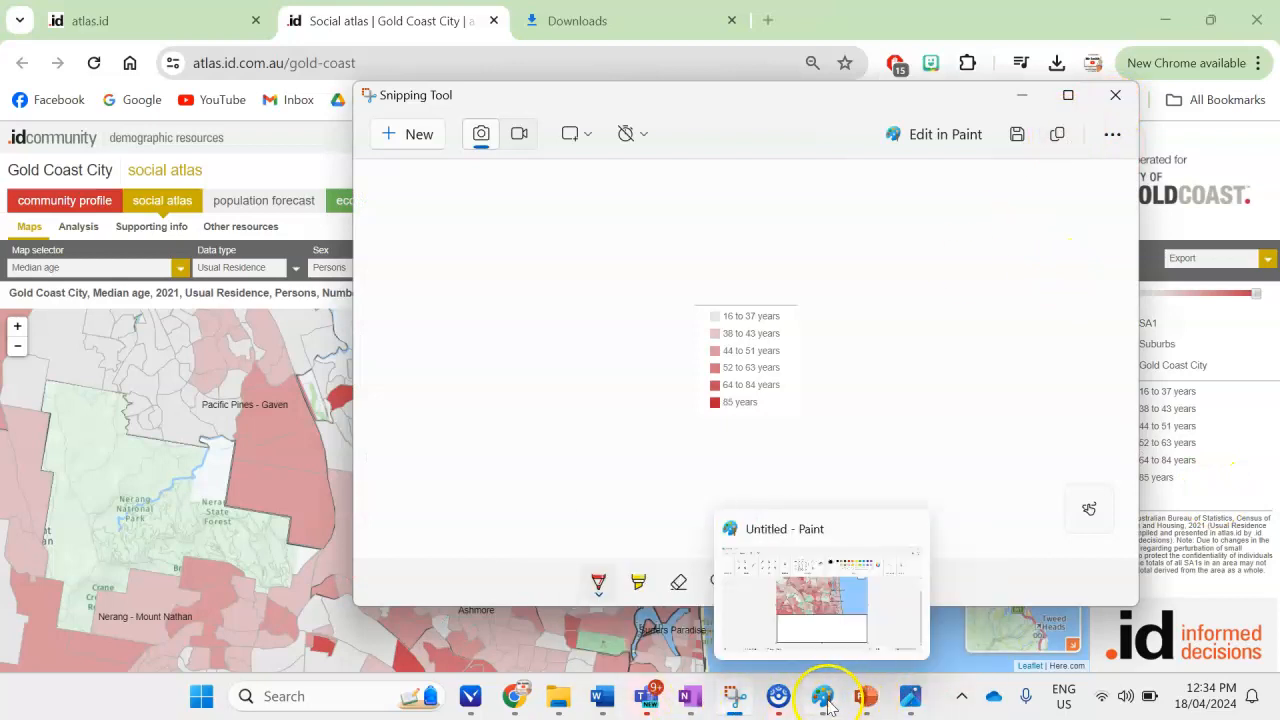
pyautogui.click(849, 600)
pyautogui.moveTo(509, 463); pyautogui.dragTo(623, 562)
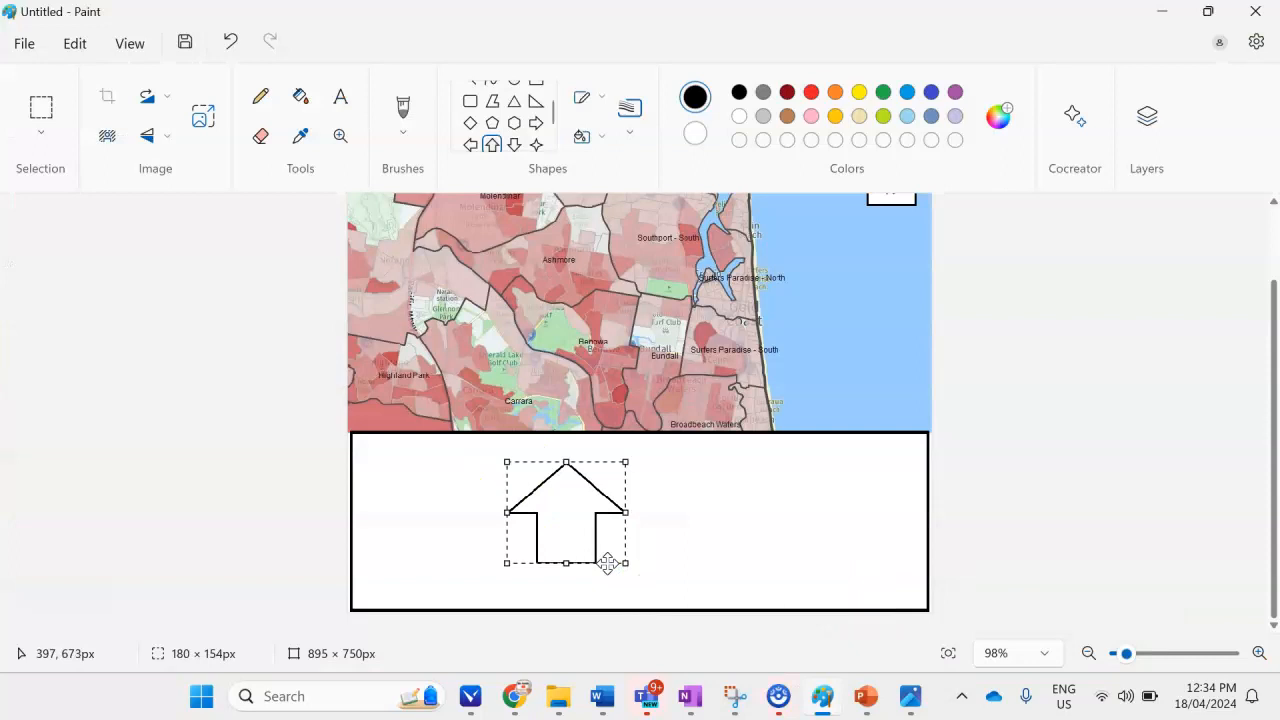
pyautogui.press('Delete')
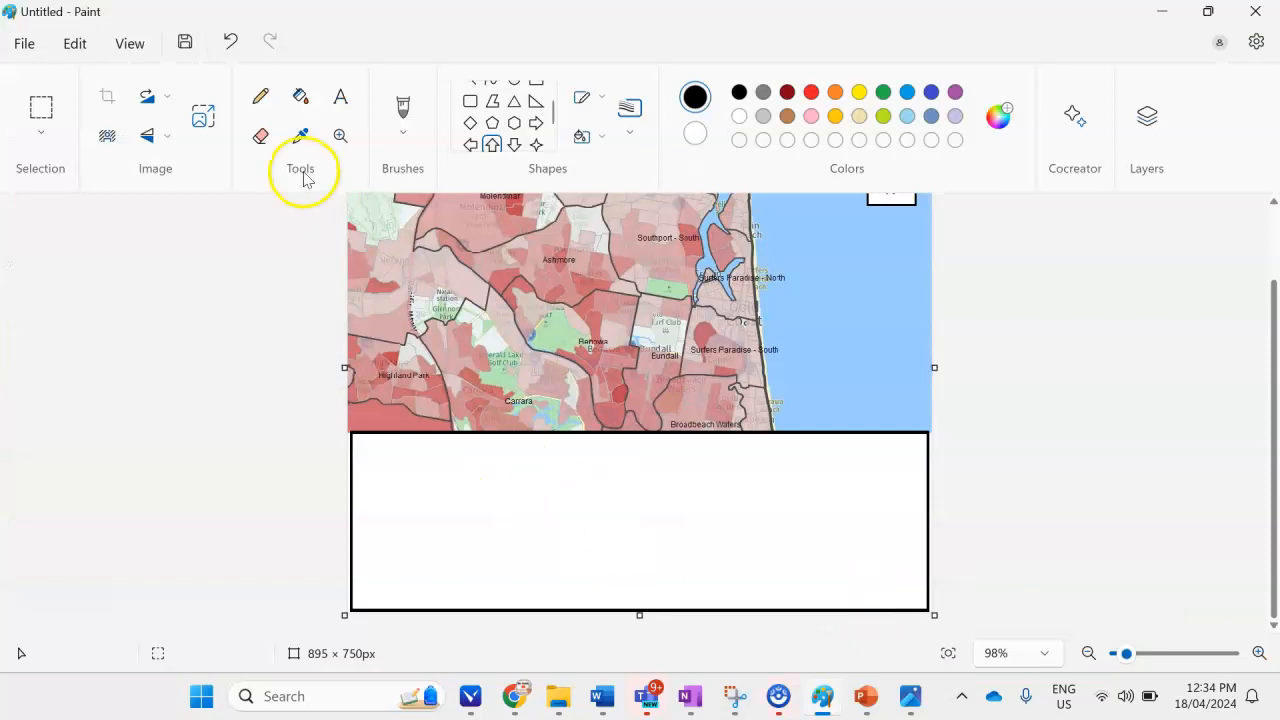
pyautogui.click(41, 110)
pyautogui.moveTo(479, 460); pyautogui.dragTo(603, 571)
pyautogui.hotkey('ctrl', 'v')
pyautogui.moveTo(414, 287)
pyautogui.mouseDown()
pyautogui.moveTo(585, 542)
pyautogui.moveTo(430, 508)
pyautogui.mouseUp()
# Enlarge the pasted legend to fill most of the white box's height and erase the thin line above its entries
pyautogui.moveTo(470, 553); pyautogui.dragTo(506, 587)
pyautogui.moveTo(479, 525); pyautogui.dragTo(475, 541)
pyautogui.click(650, 522)
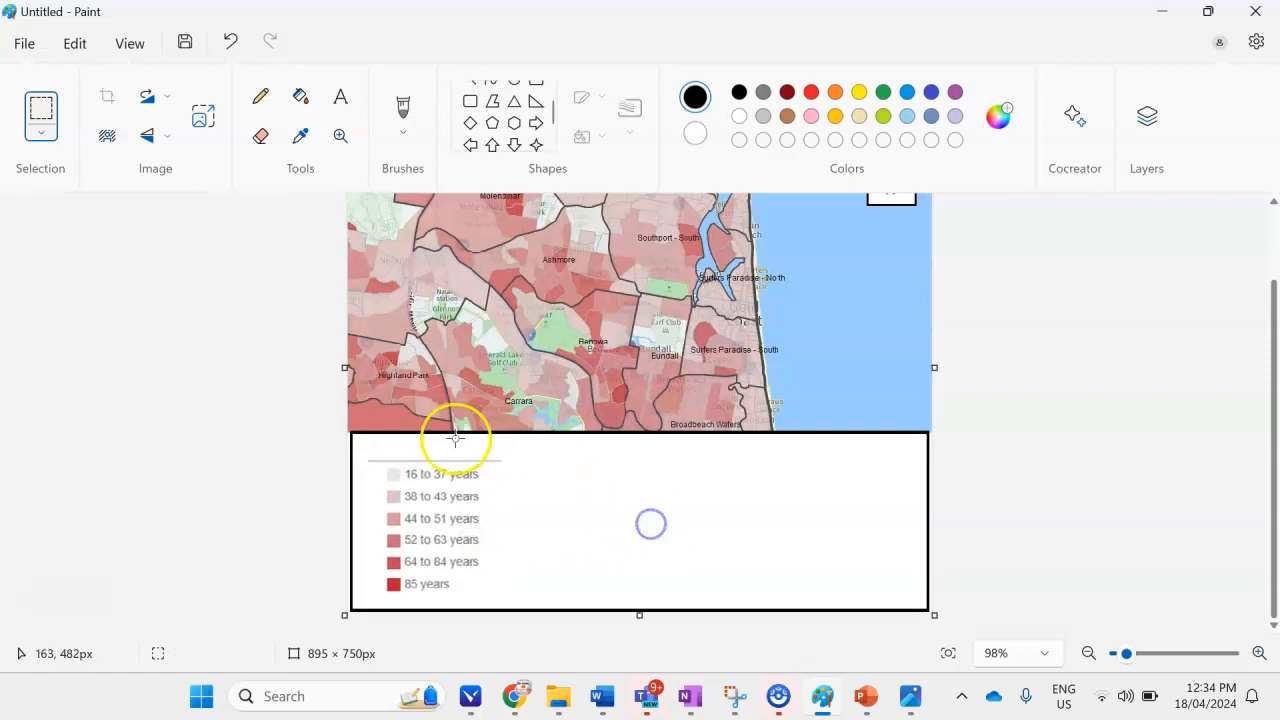
pyautogui.scroll(4, 451, 434)
pyautogui.moveTo(257, 406); pyautogui.dragTo(447, 430)
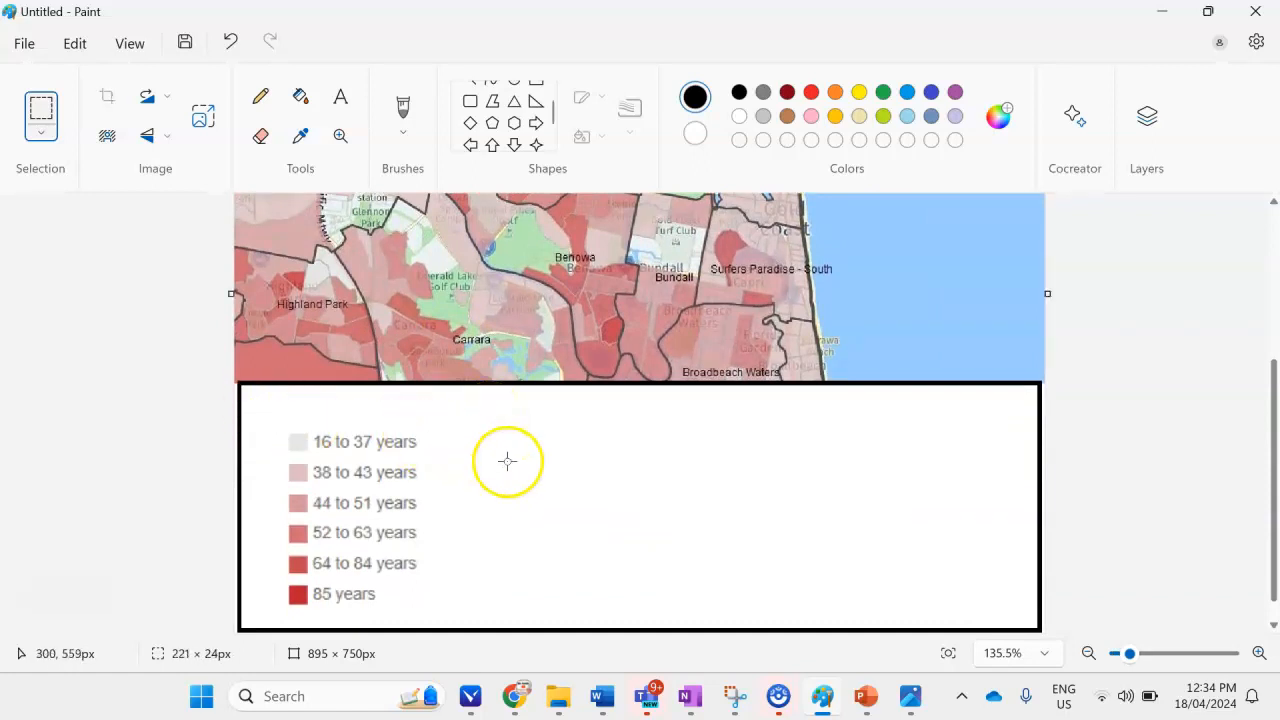
pyautogui.scroll(-2, 506, 460)
# Add the heading "Legend" in size 11 Calibri text above the age-range entries
pyautogui.click(340, 96)
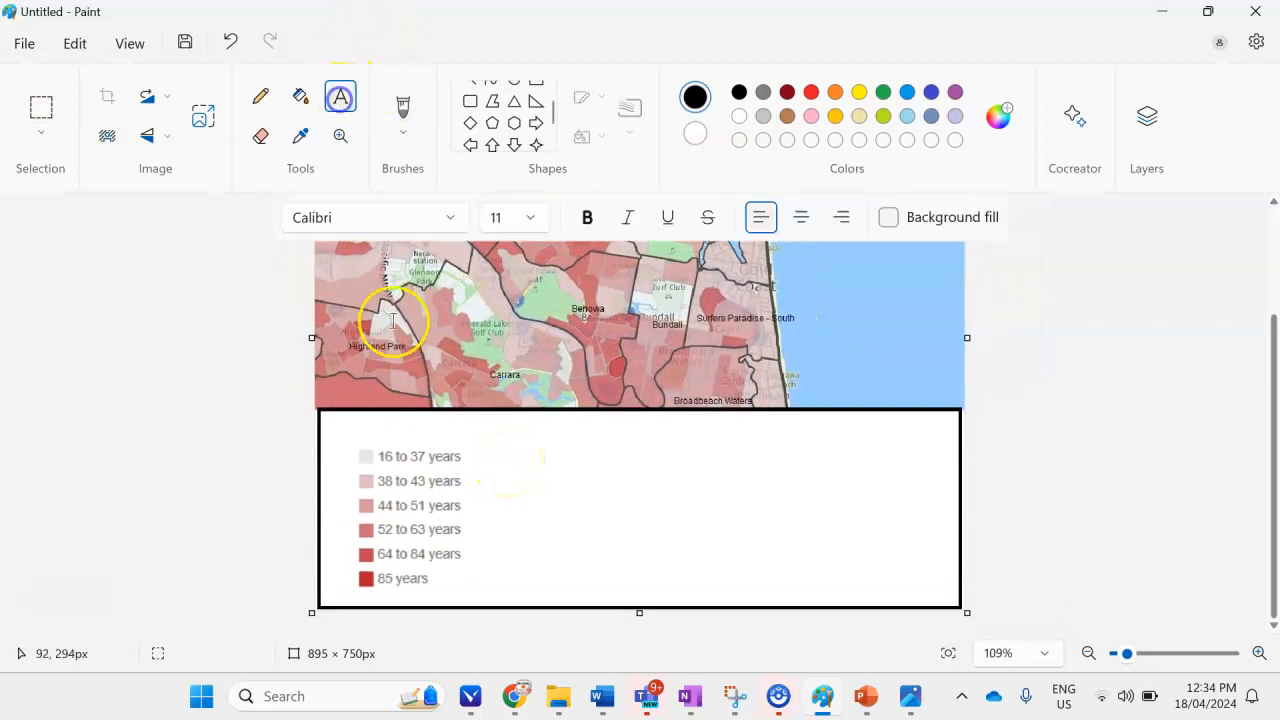
pyautogui.click(363, 424)
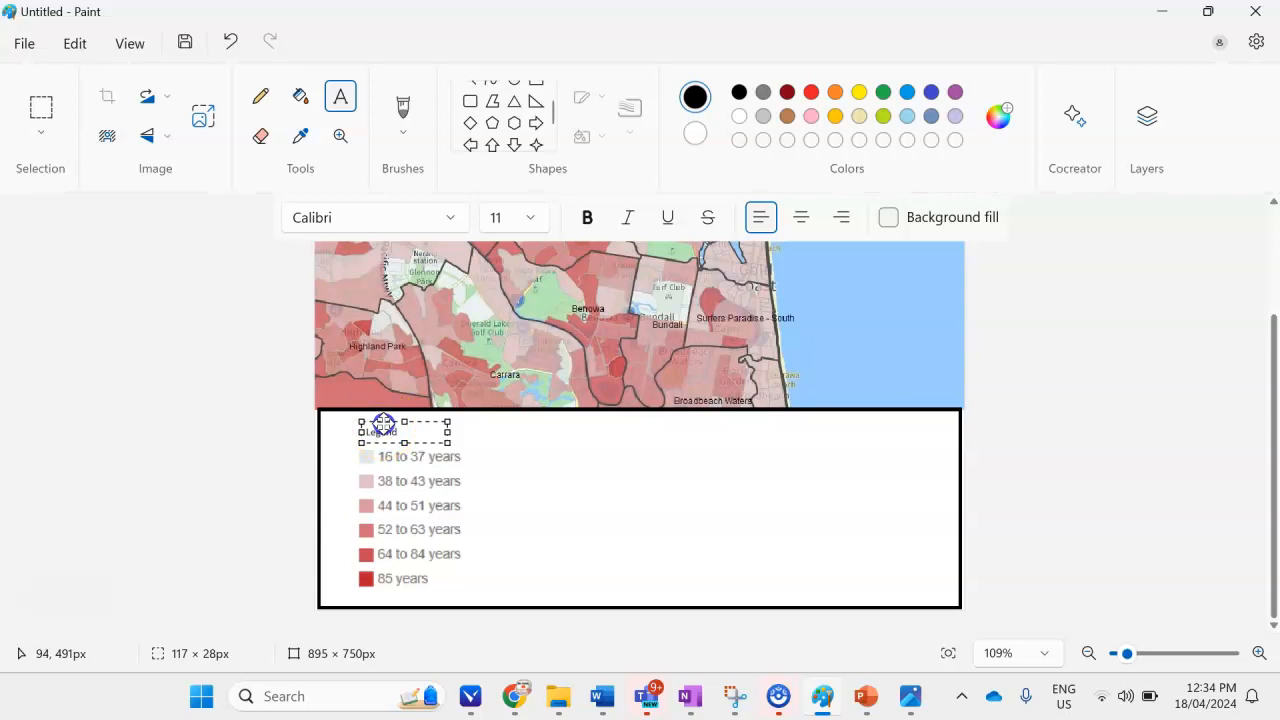
pyautogui.click(686, 491)
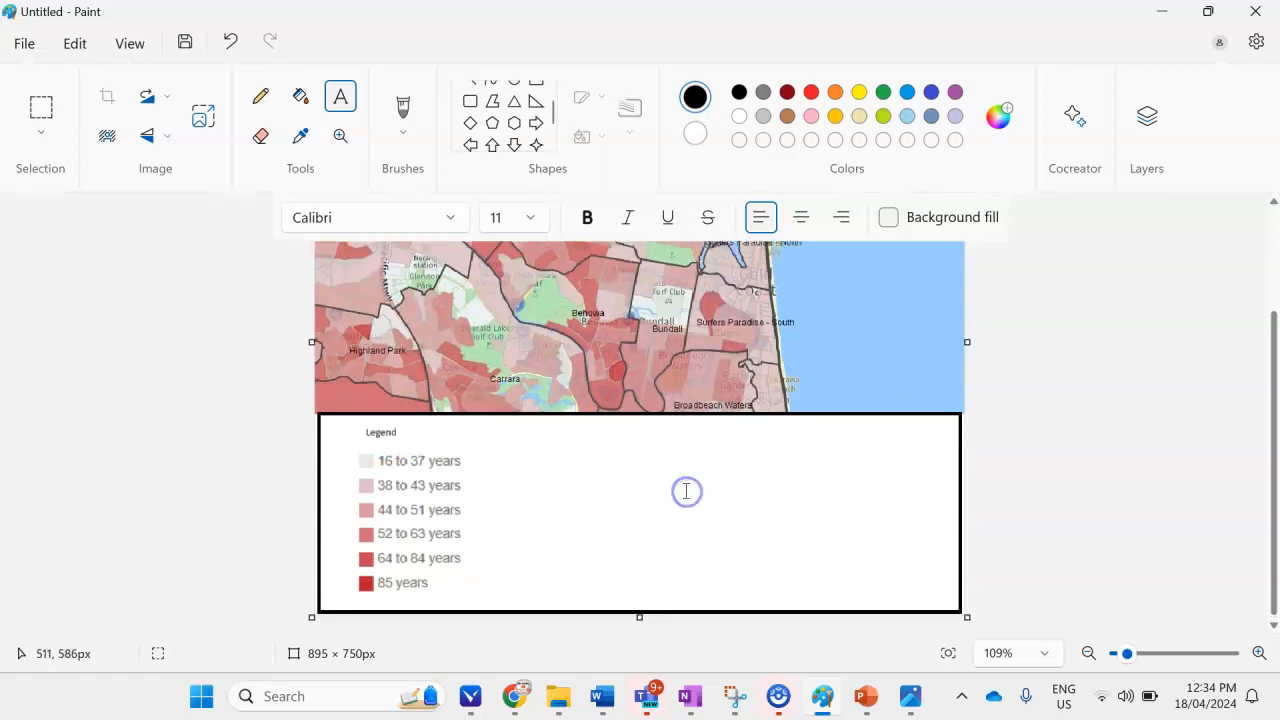
pyautogui.scroll(3, 686, 491)
pyautogui.scroll(-2, 700, 551)
pyautogui.scroll(-1, 700, 551)
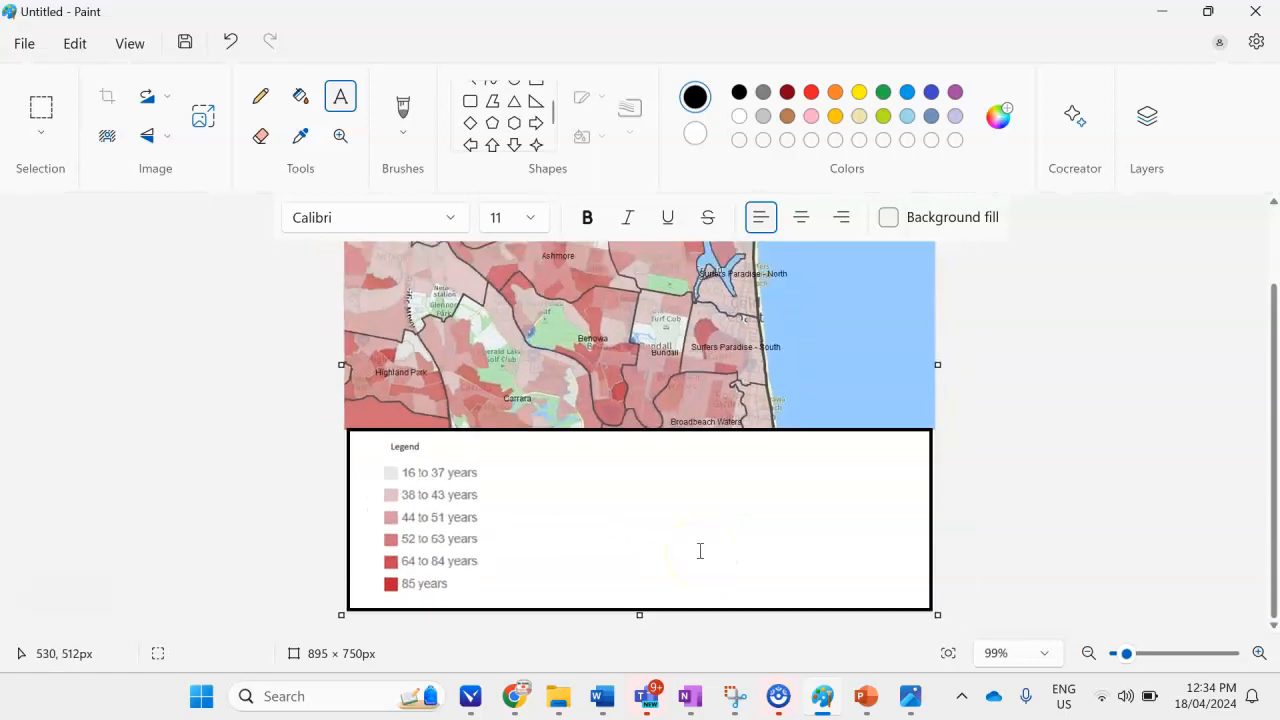
pyautogui.scroll(2, 700, 486)
pyautogui.scroll(-2, 477, 434)
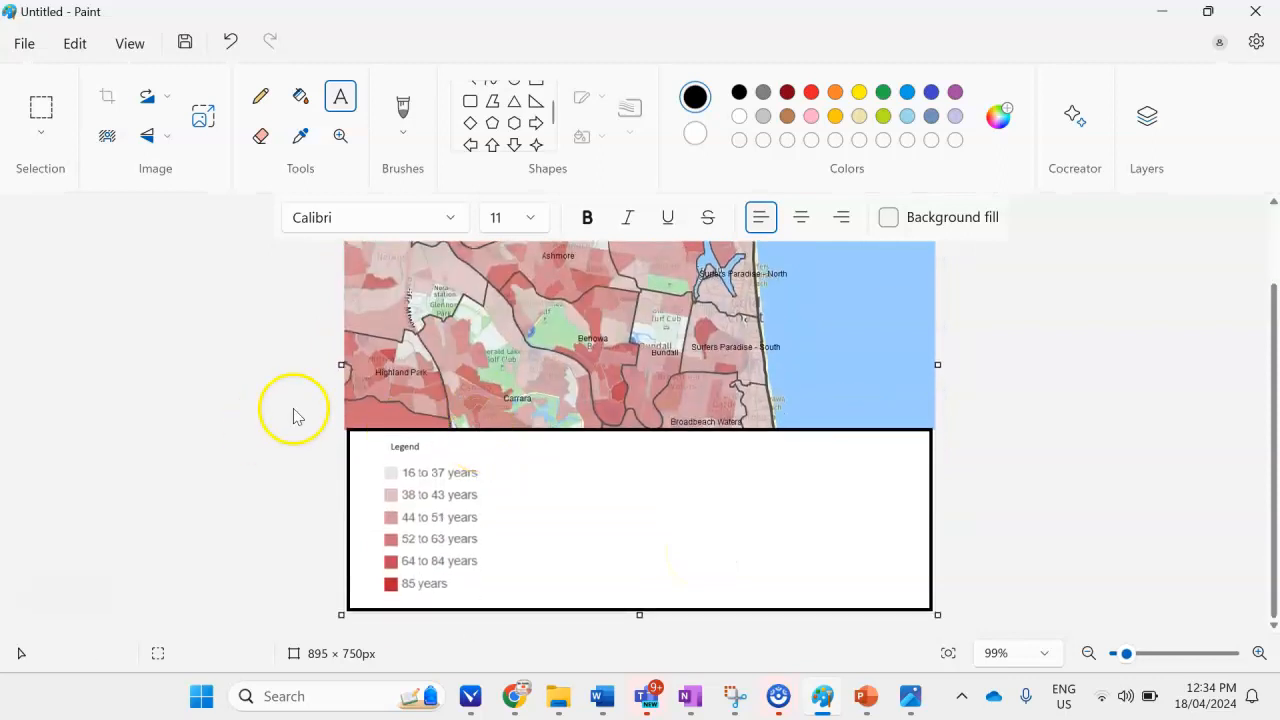
pyautogui.scroll(1, 710, 458)
pyautogui.scroll(1, 747, 458)
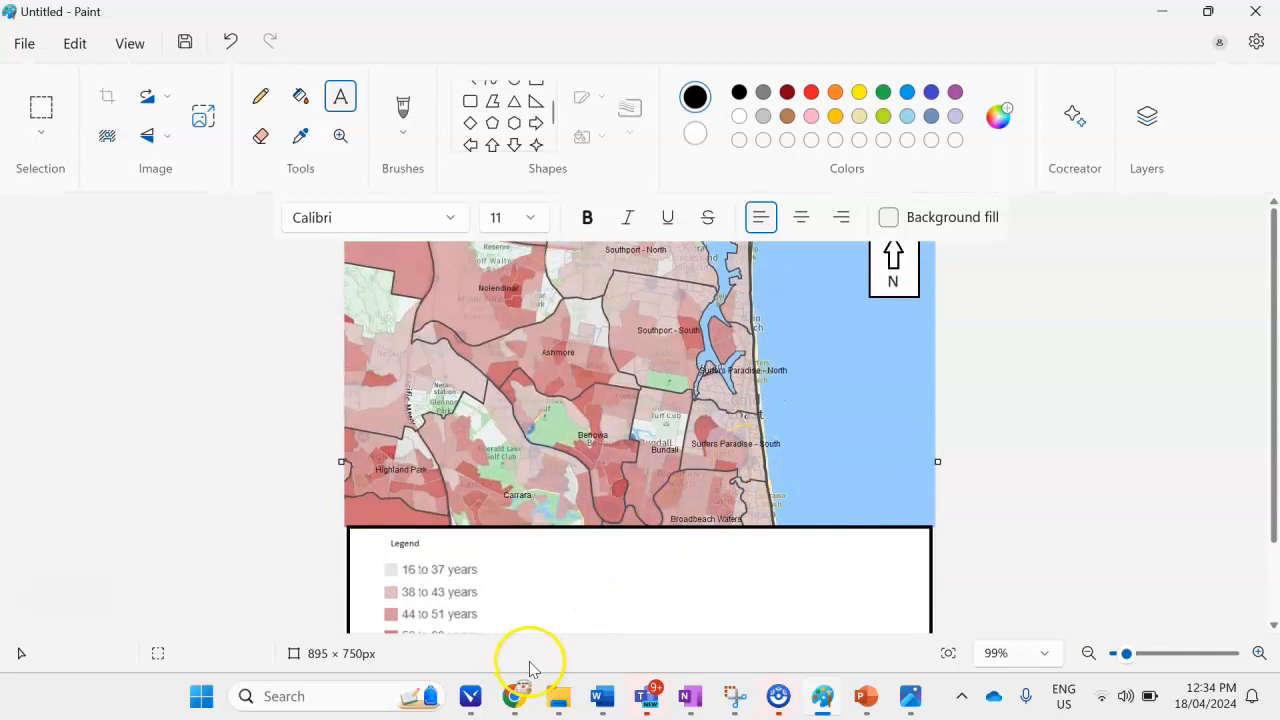
# Switch to the Gold Coast City social atlas in Chrome and snip the map's 1 km scale bar
pyautogui.moveTo(520, 690)
pyautogui.click(657, 571)
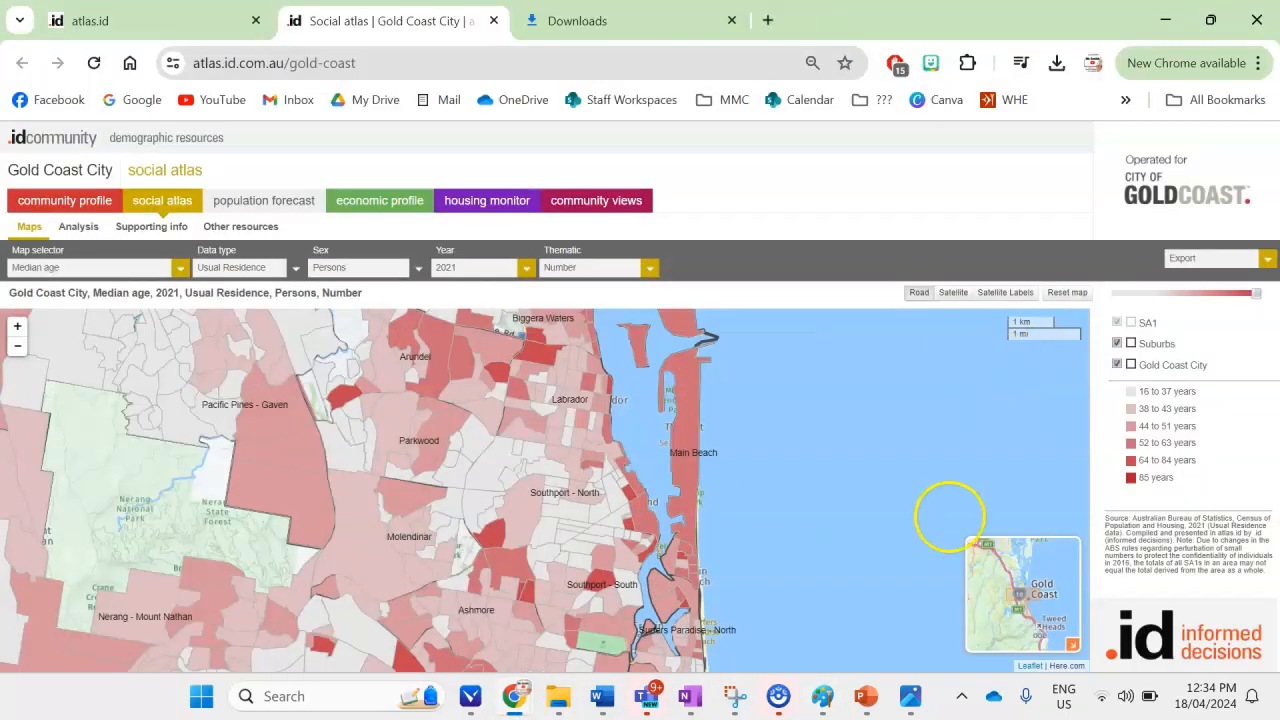
pyautogui.click(738, 686)
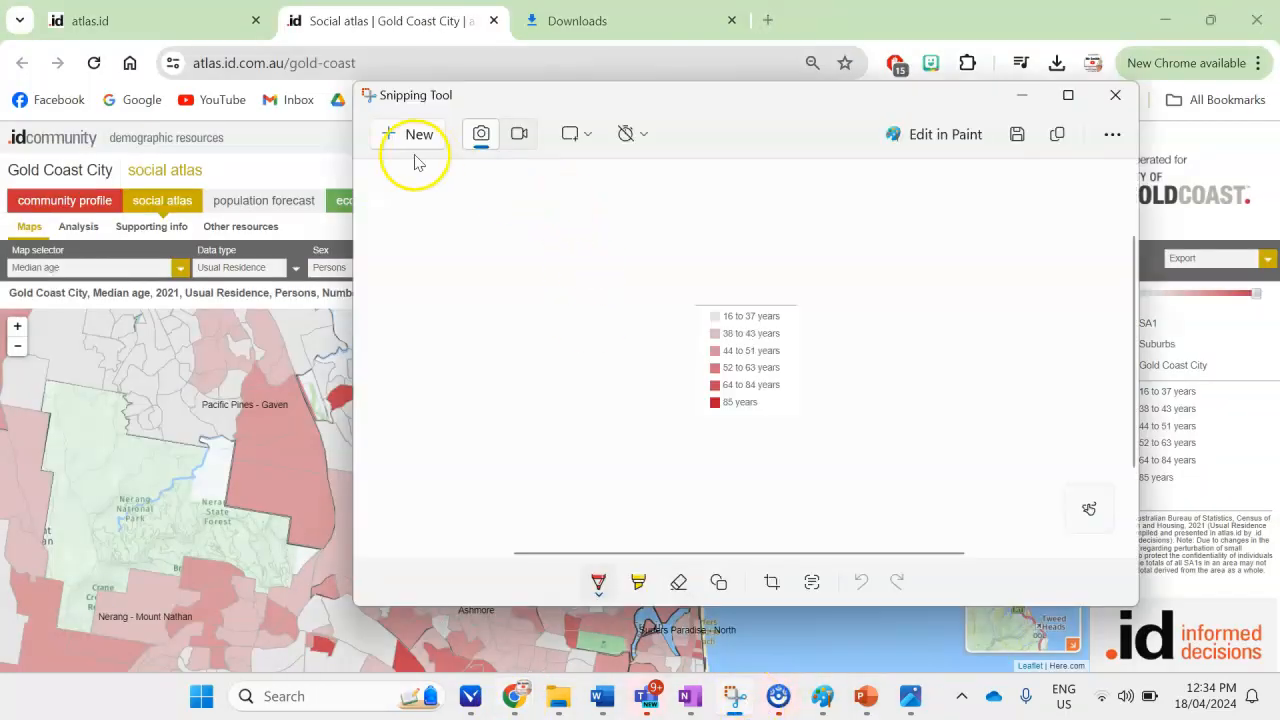
pyautogui.click(382, 136)
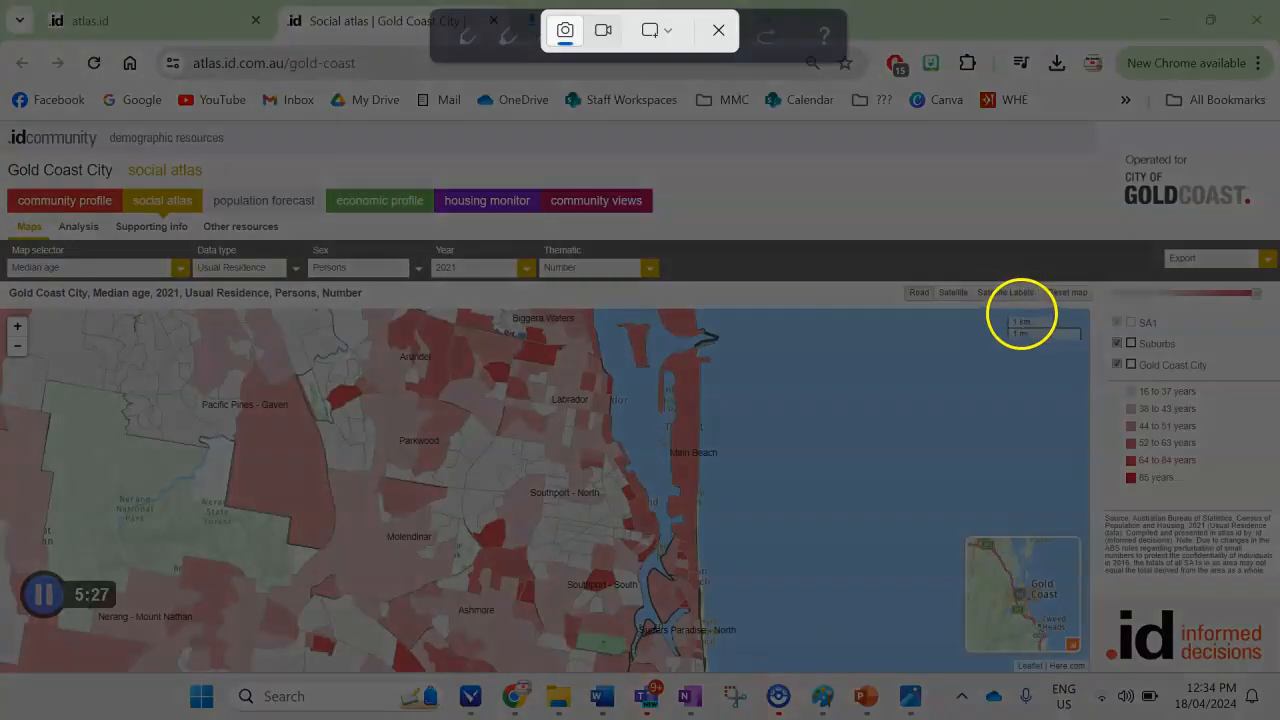
pyautogui.moveTo(1003, 313); pyautogui.dragTo(1056, 327)
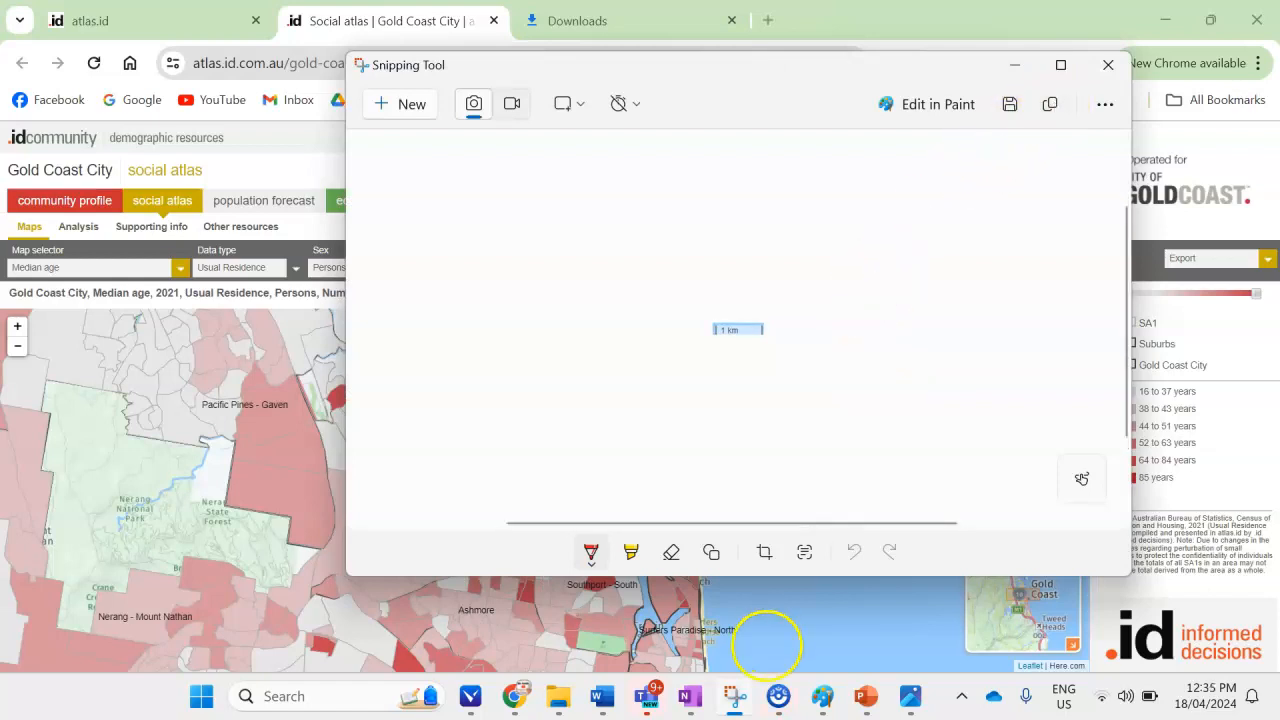
# Paste the 1 km scale bar into the Paint map and place it in the ocean's lower-right corner
pyautogui.click(824, 702)
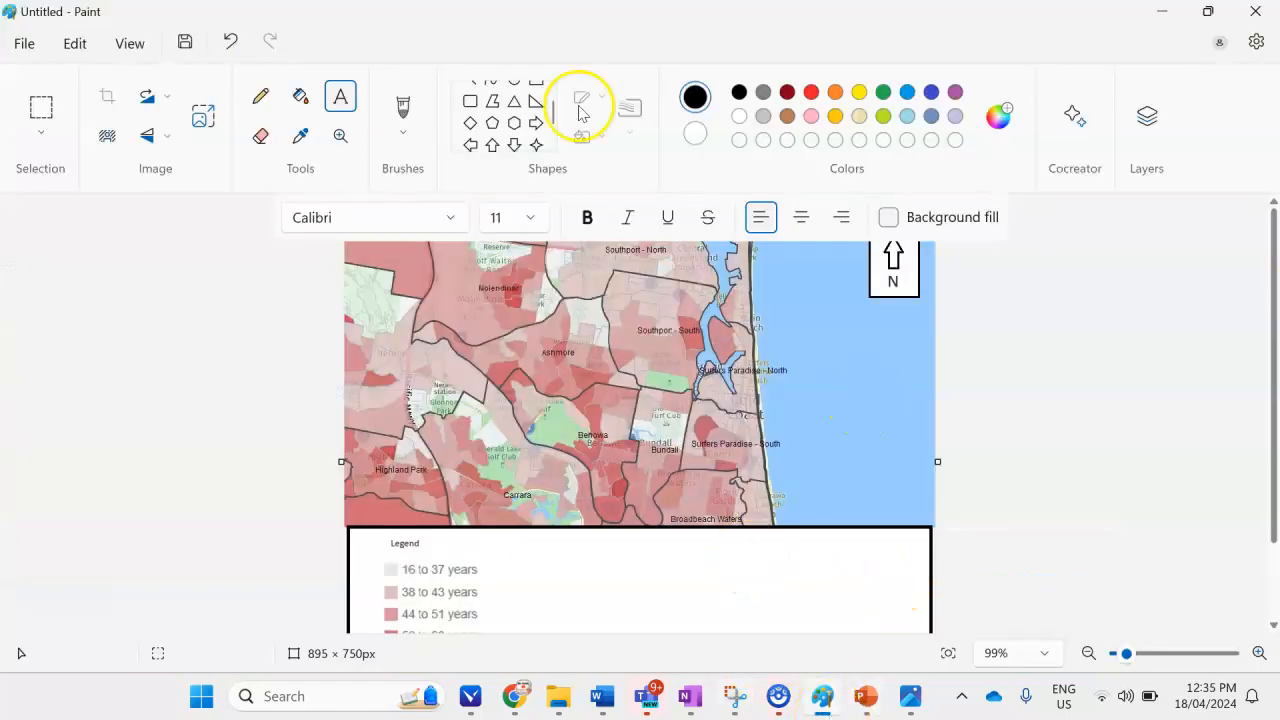
pyautogui.click(40, 104)
pyautogui.moveTo(821, 390); pyautogui.dragTo(918, 470)
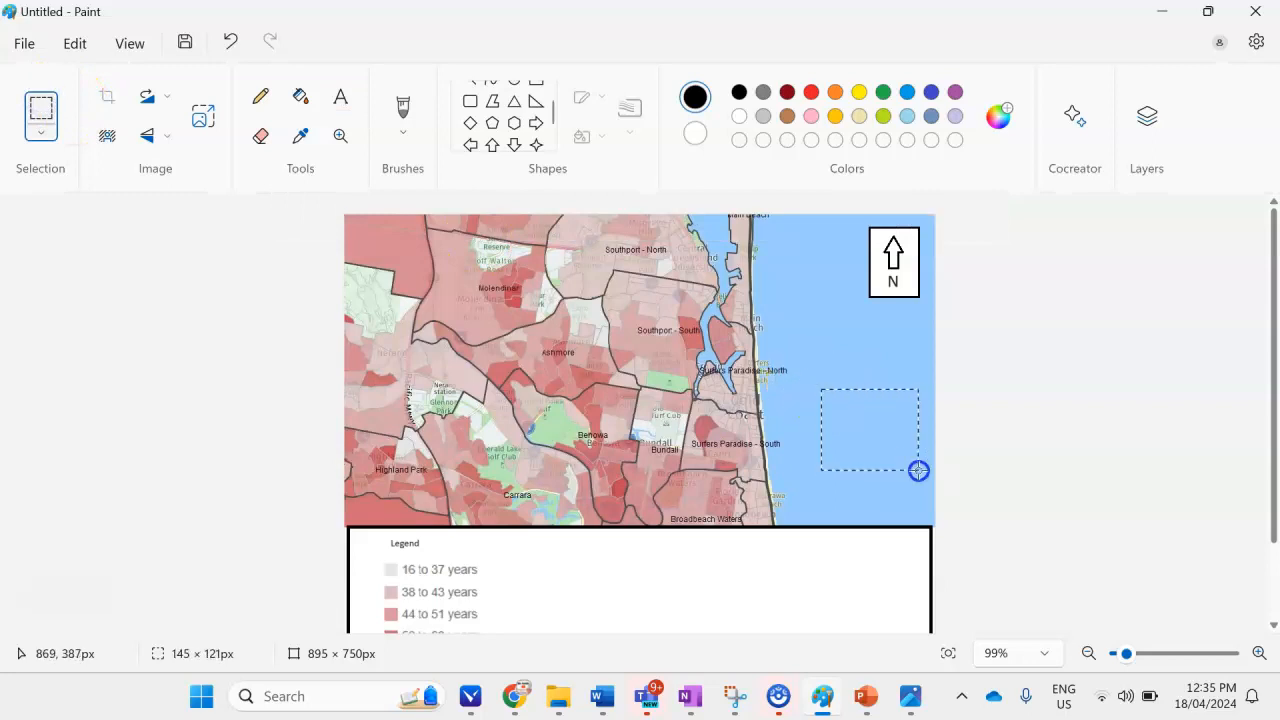
pyautogui.hotkey('ctrl', 'v')
pyautogui.scroll(3, 600, 350)
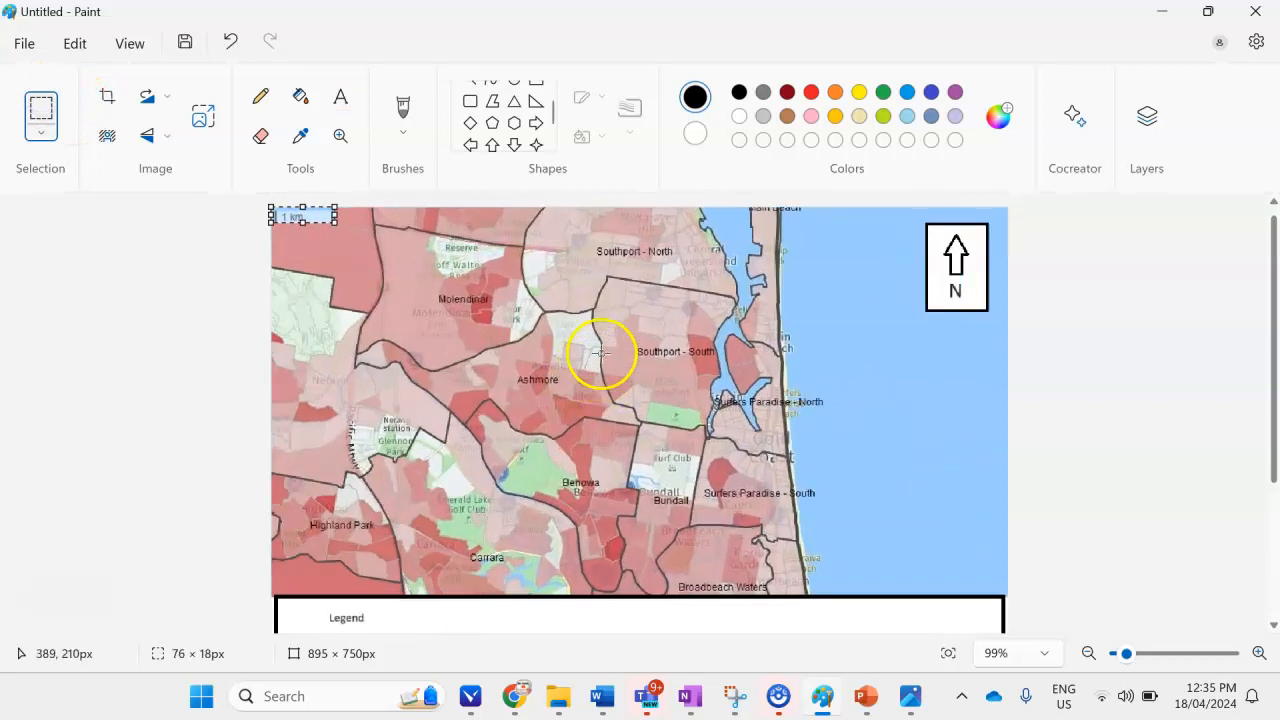
pyautogui.moveTo(272, 212); pyautogui.dragTo(971, 556)
pyautogui.scroll(-2, 997, 531)
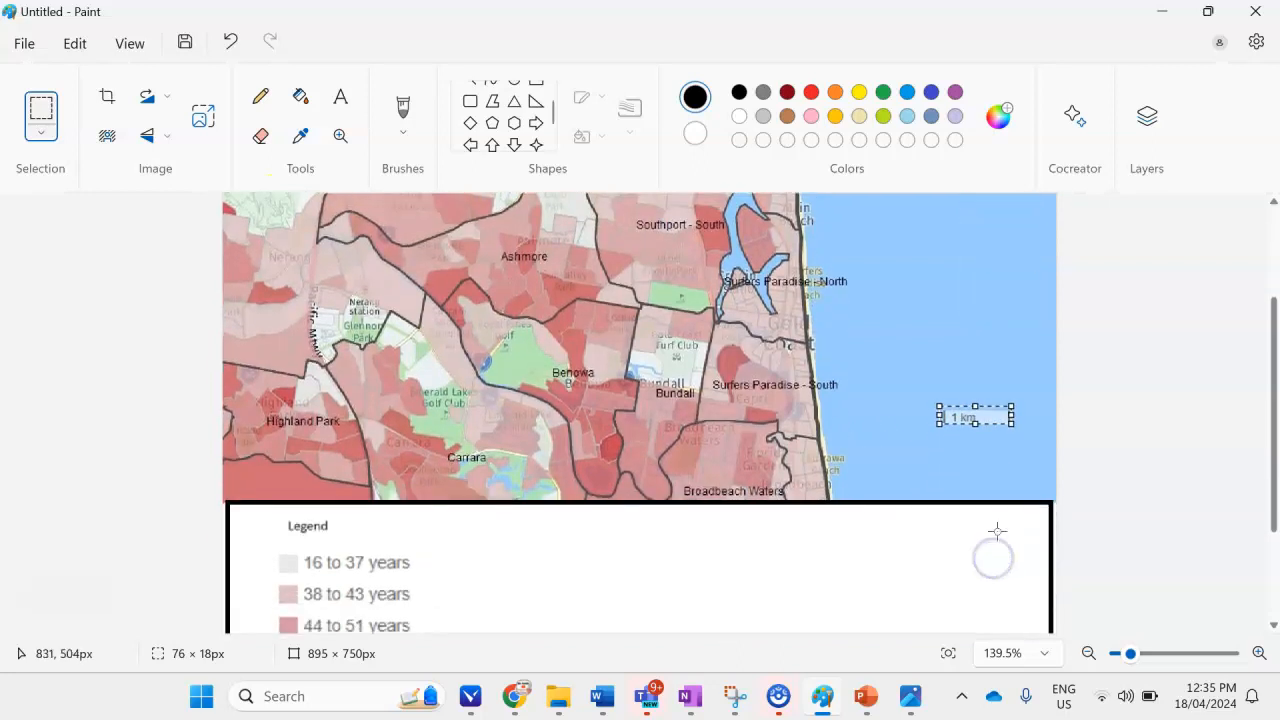
pyautogui.moveTo(995, 416); pyautogui.dragTo(1033, 487)
pyautogui.click(1094, 506)
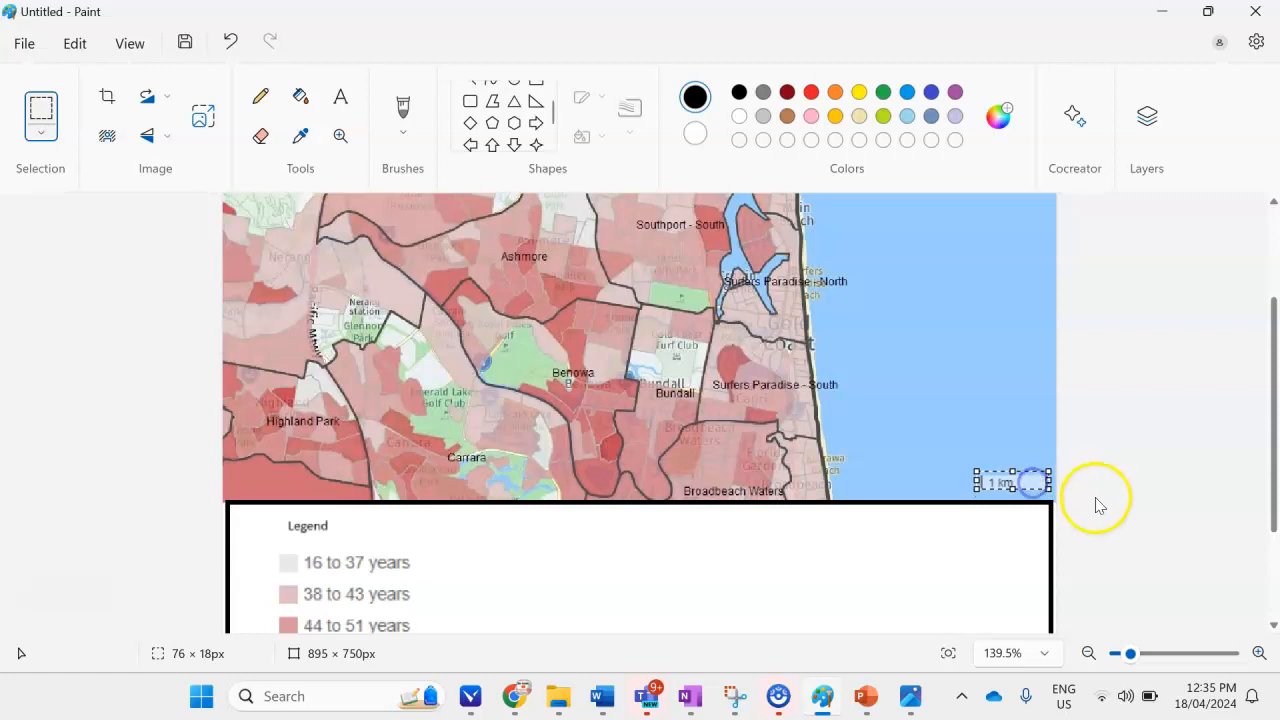
# Select the entire annotated map image
pyautogui.keyDown('ctrl'); pyautogui.scroll(-2, 931, 428); pyautogui.keyUp('ctrl')
pyautogui.scroll(1, 1006, 443)
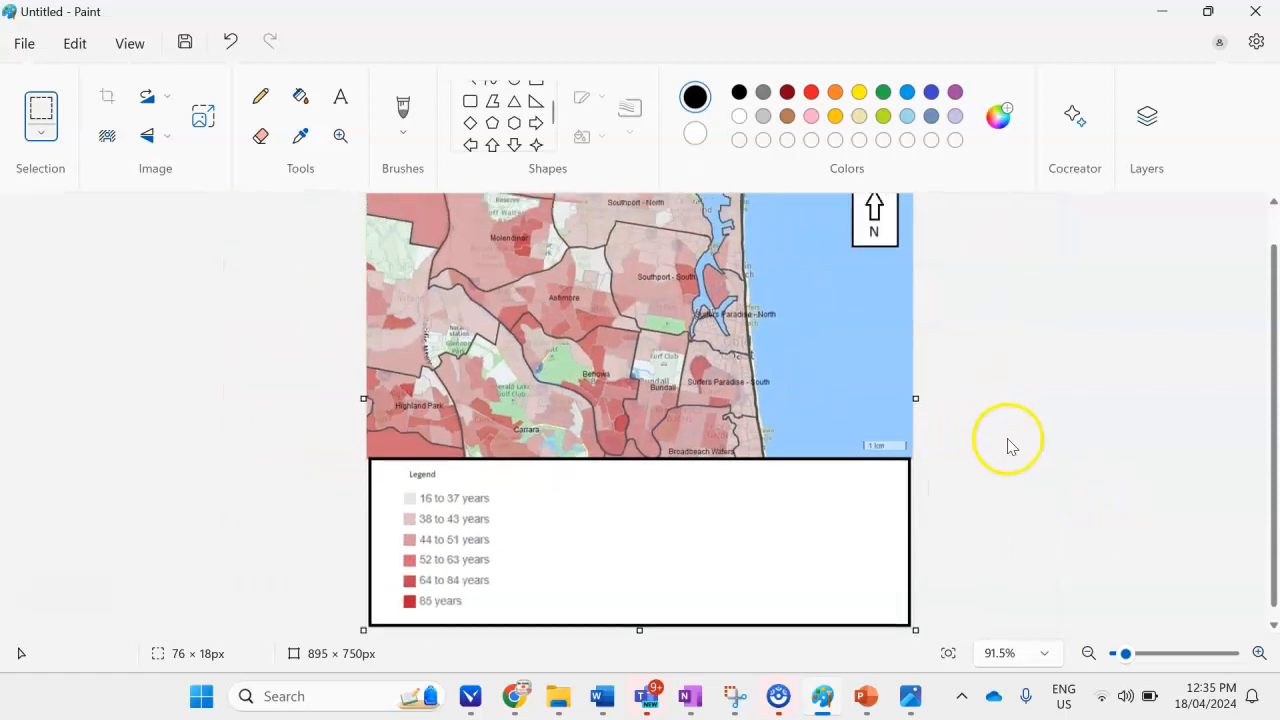
pyautogui.scroll(-1, 1058, 385)
pyautogui.scroll(1, 1058, 385)
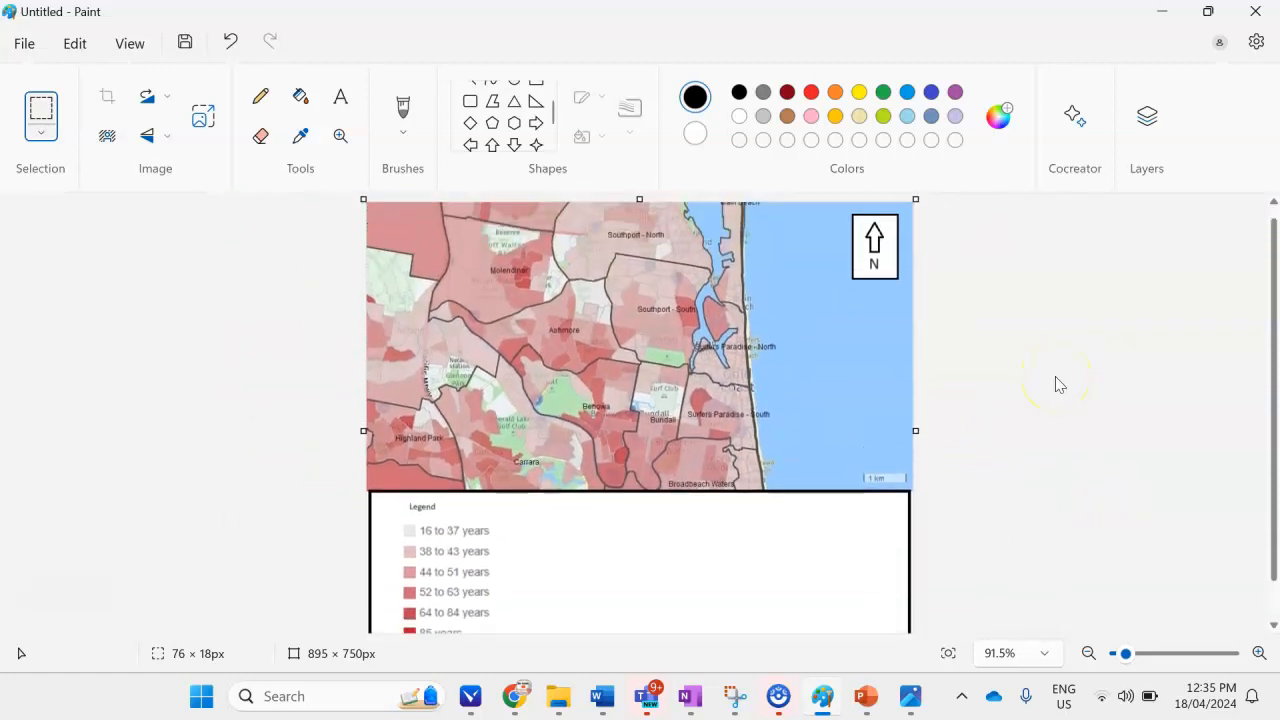
pyautogui.keyDown('ctrl'); pyautogui.scroll(-1, 1058, 385); pyautogui.keyUp('ctrl')
pyautogui.click(41, 131)
pyautogui.click(78, 244)
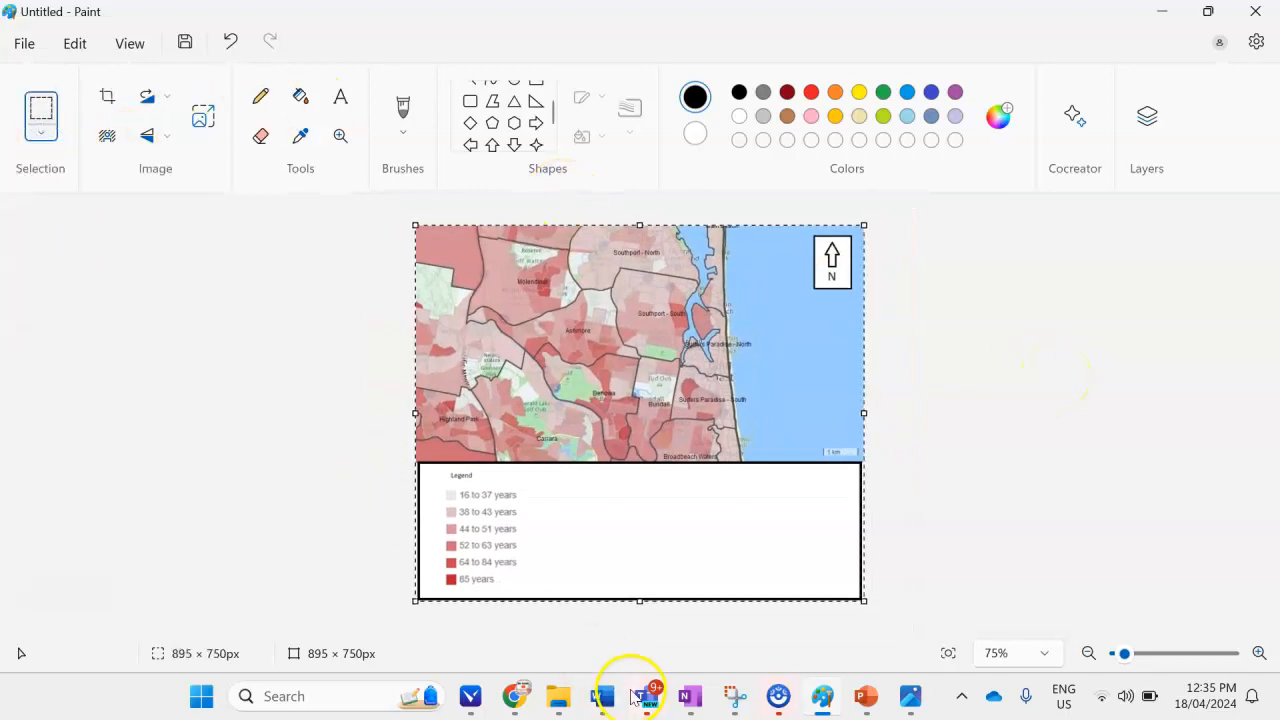
# In the IA3 Links Word document, add blank lines below the last link and delete the pasted 1 km scale bar image
pyautogui.moveTo(618, 700)
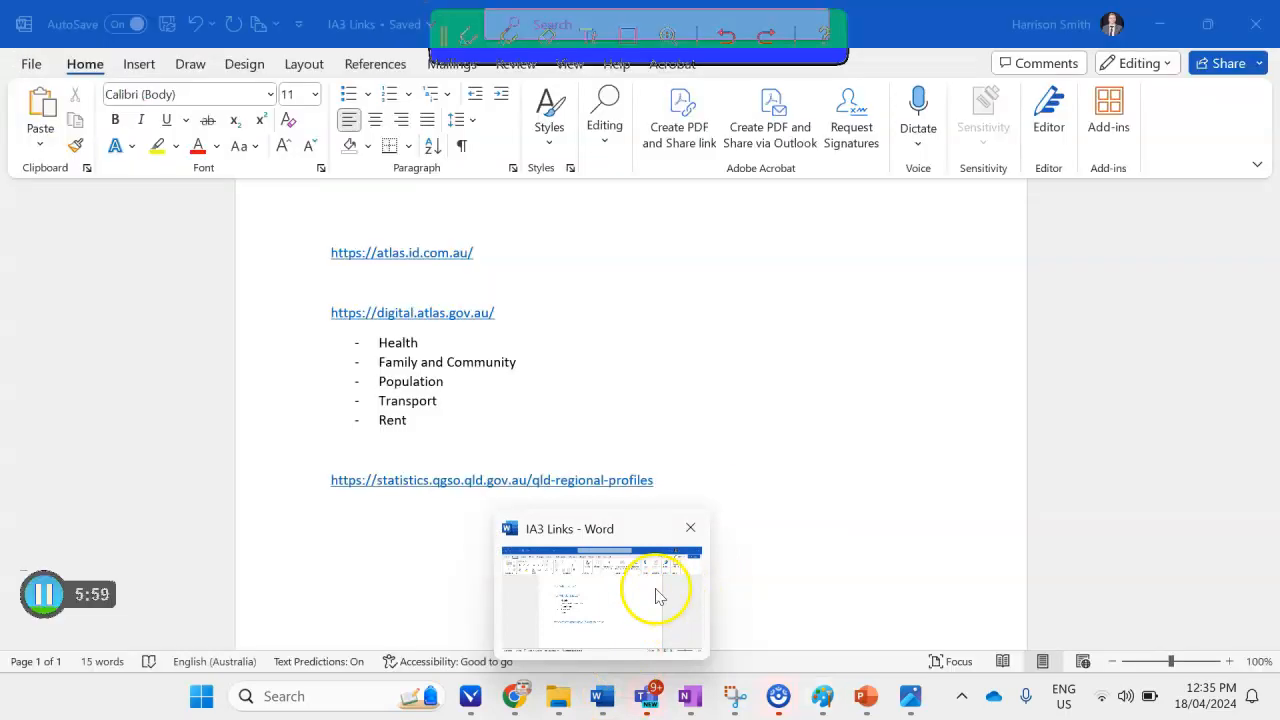
pyautogui.click(656, 596)
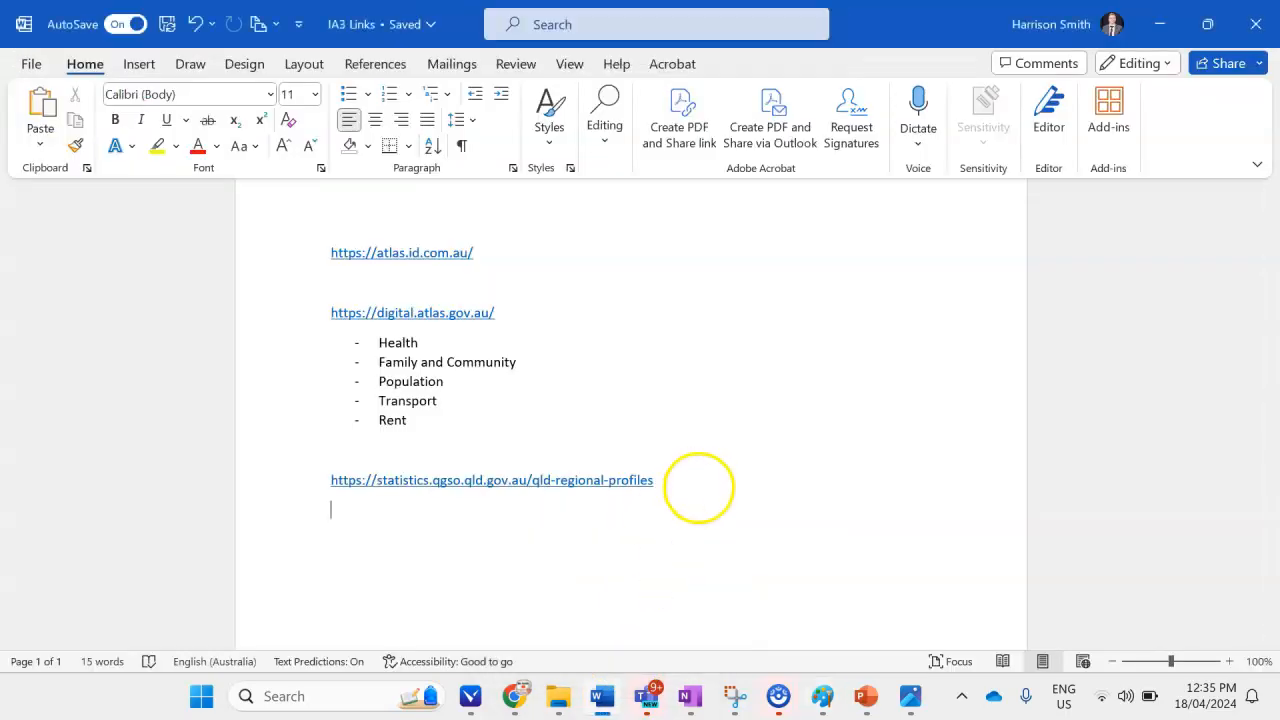
pyautogui.press('Return')
pyautogui.press('Return')
pyautogui.press('Return')
pyautogui.press('Return')
pyautogui.press('Return')
pyautogui.press('Return')
pyautogui.press('Return')
pyautogui.press('Return')
pyautogui.press('Return')
pyautogui.press('Return')
pyautogui.press('Return')
pyautogui.press('Return')
pyautogui.press('Return')
pyautogui.press('Return')
pyautogui.press('Return')
pyautogui.press('Return')
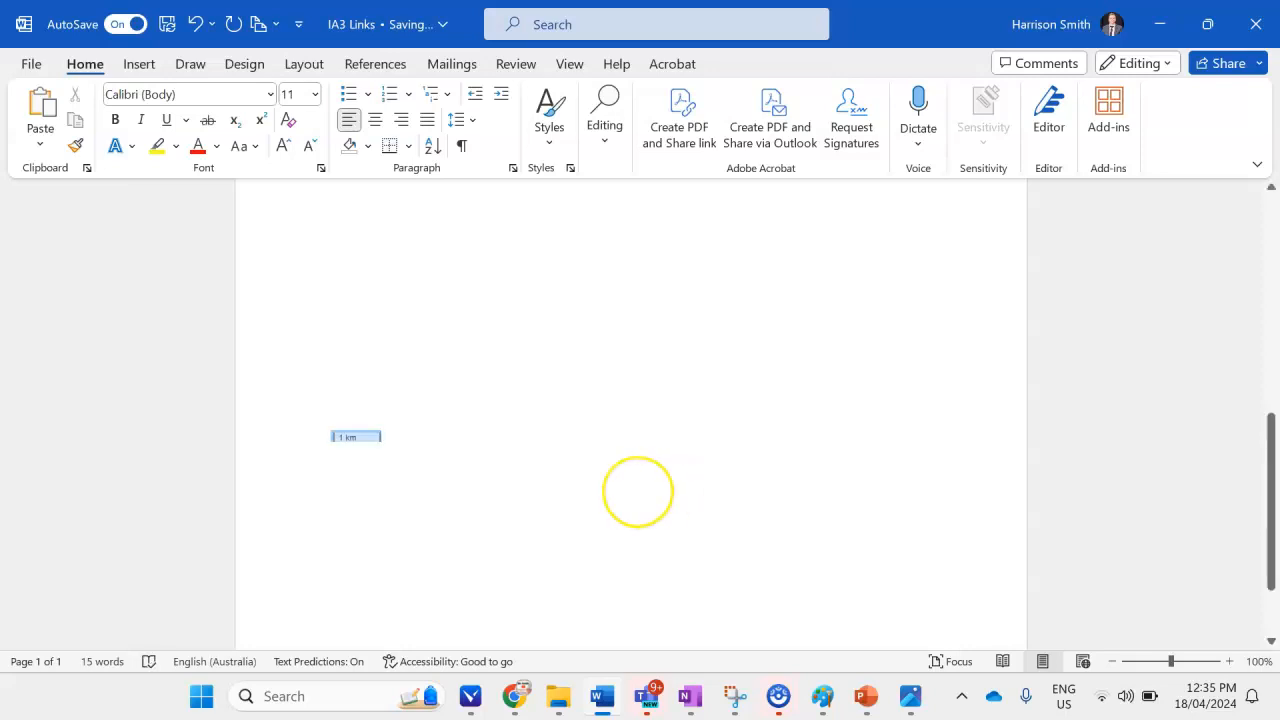
pyautogui.hotkey('shift', 'Left')
pyautogui.press('Delete')
# Switch back to Paint and copy the entire annotated map with its legend box
pyautogui.moveTo(822, 696)
pyautogui.click(838, 603)
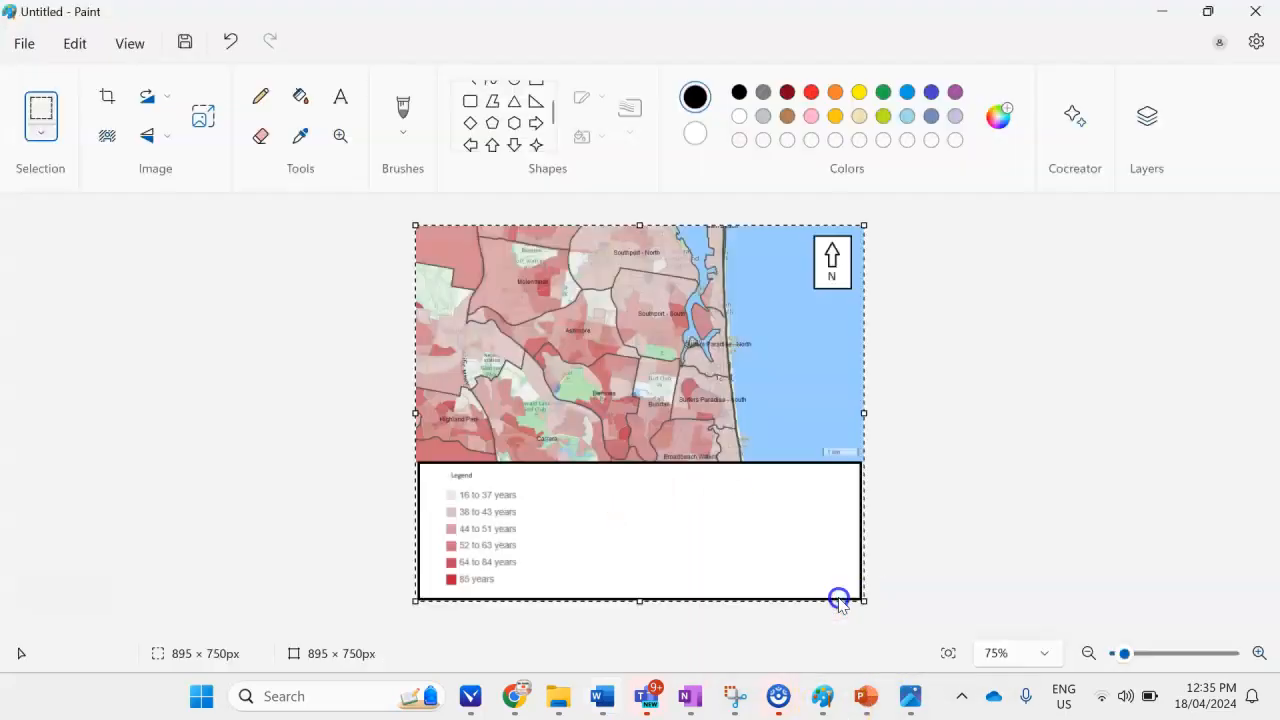
pyautogui.click(40, 132)
pyautogui.click(76, 240)
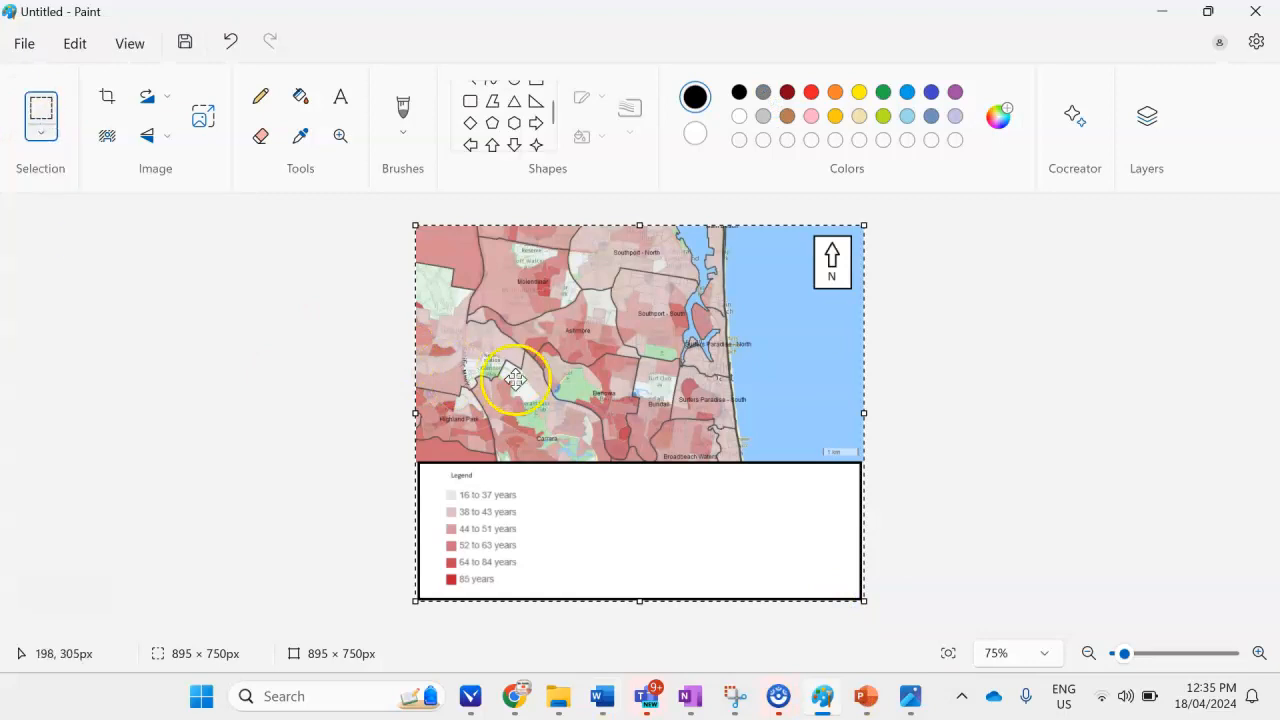
# Paste the map at the end of the IA3 Links Word document, with "Figure 1 –" and "(Source: Atlas.id)" on lines beneath
pyautogui.moveTo(602, 696)
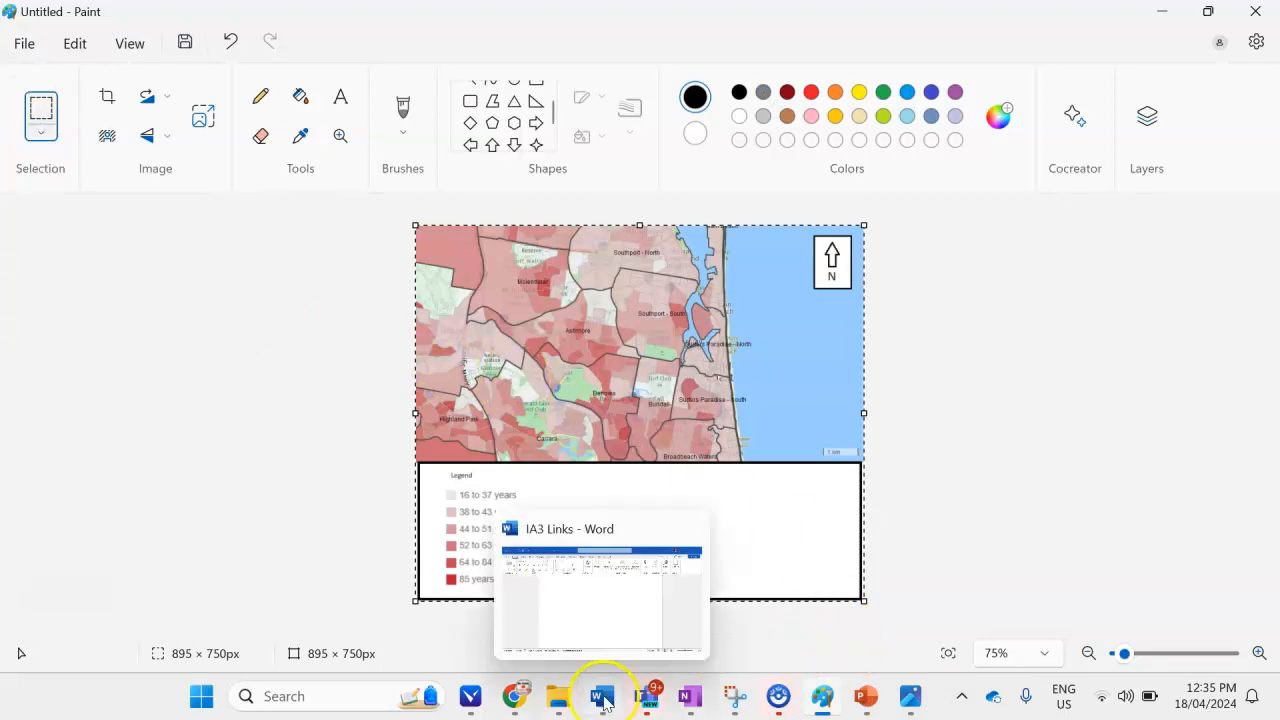
pyautogui.click(613, 615)
pyautogui.hotkey('ctrl', 'v')
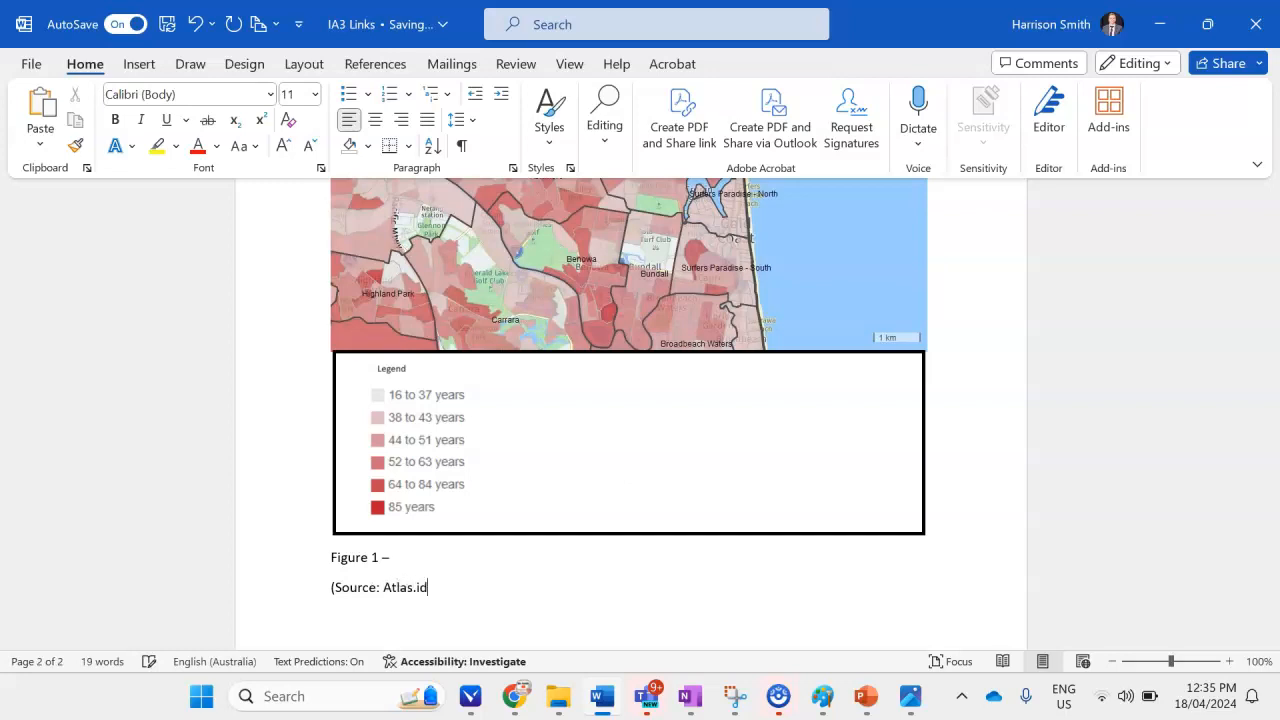
# Complete the Figure 1 caption with the title "Spatial distribution of median age in The Gold Coast"
pyautogui.click(417, 555)
pyautogui.scroll(4, 507, 551)
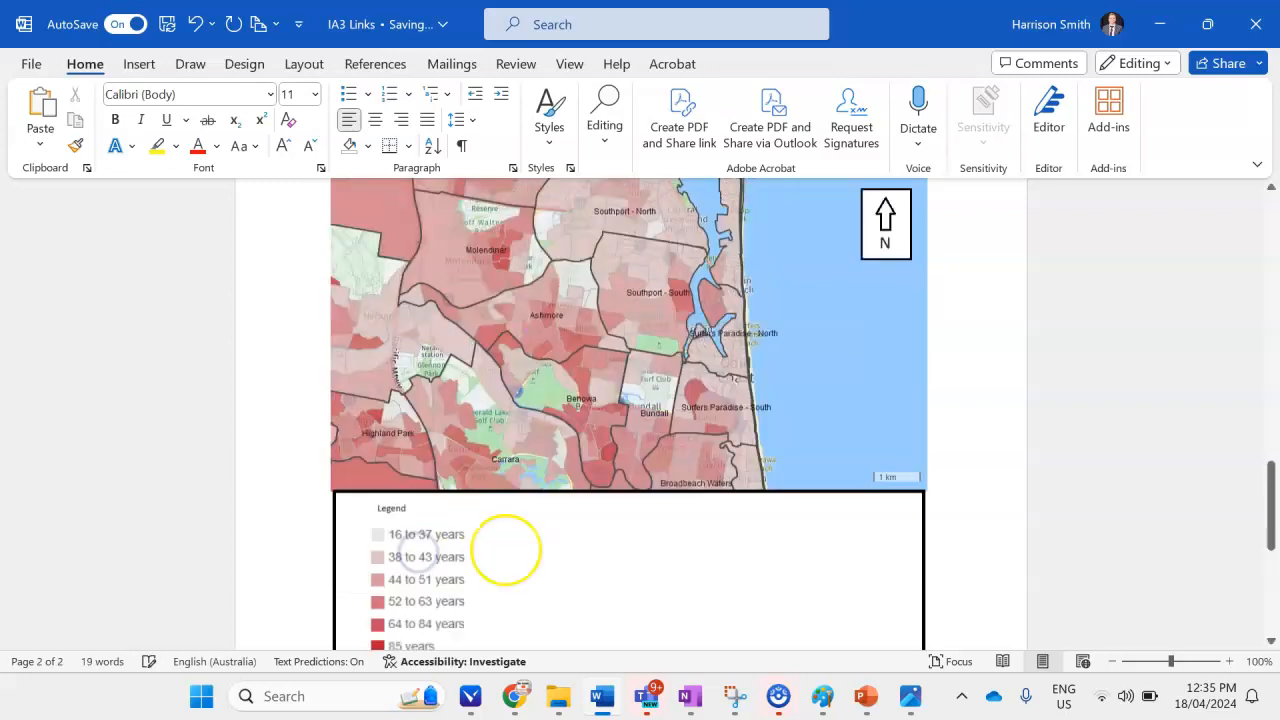
pyautogui.scroll(-3, 506, 550)
pyautogui.write('Sp')
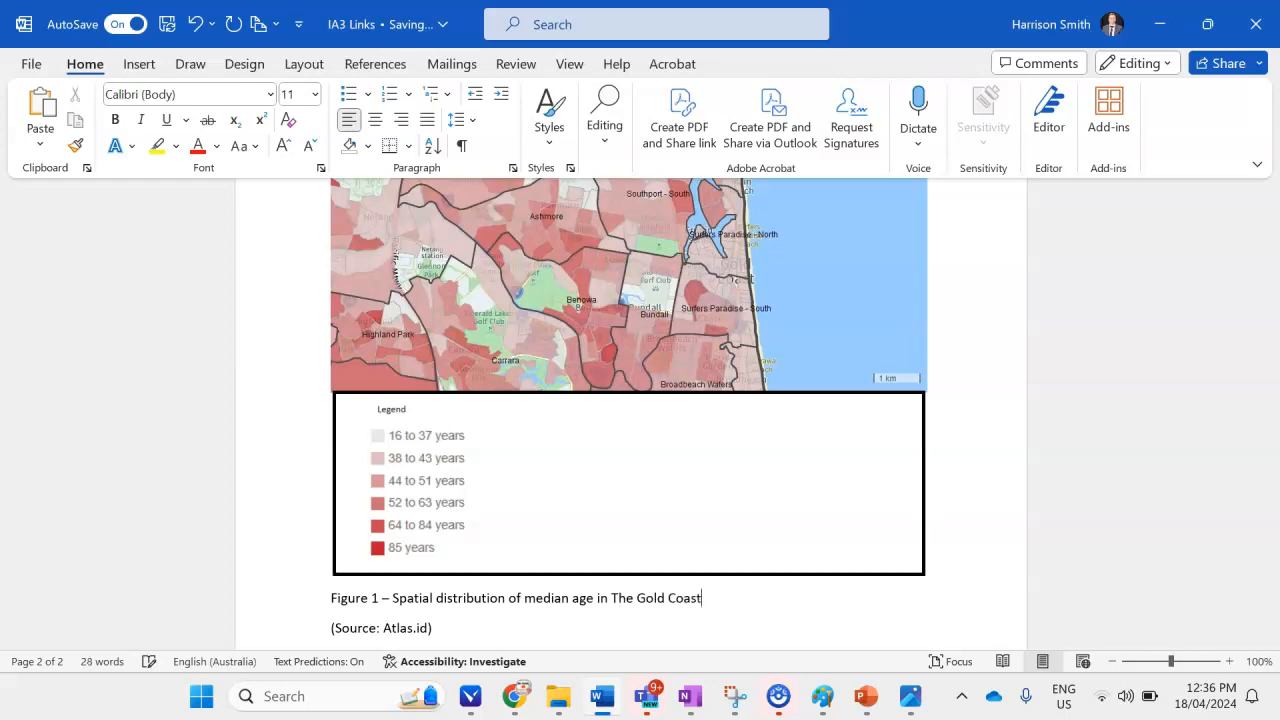
# Remove the space after paragraphs for the map picture, its caption and the source line
pyautogui.moveTo(434, 632); pyautogui.dragTo(383, 478)
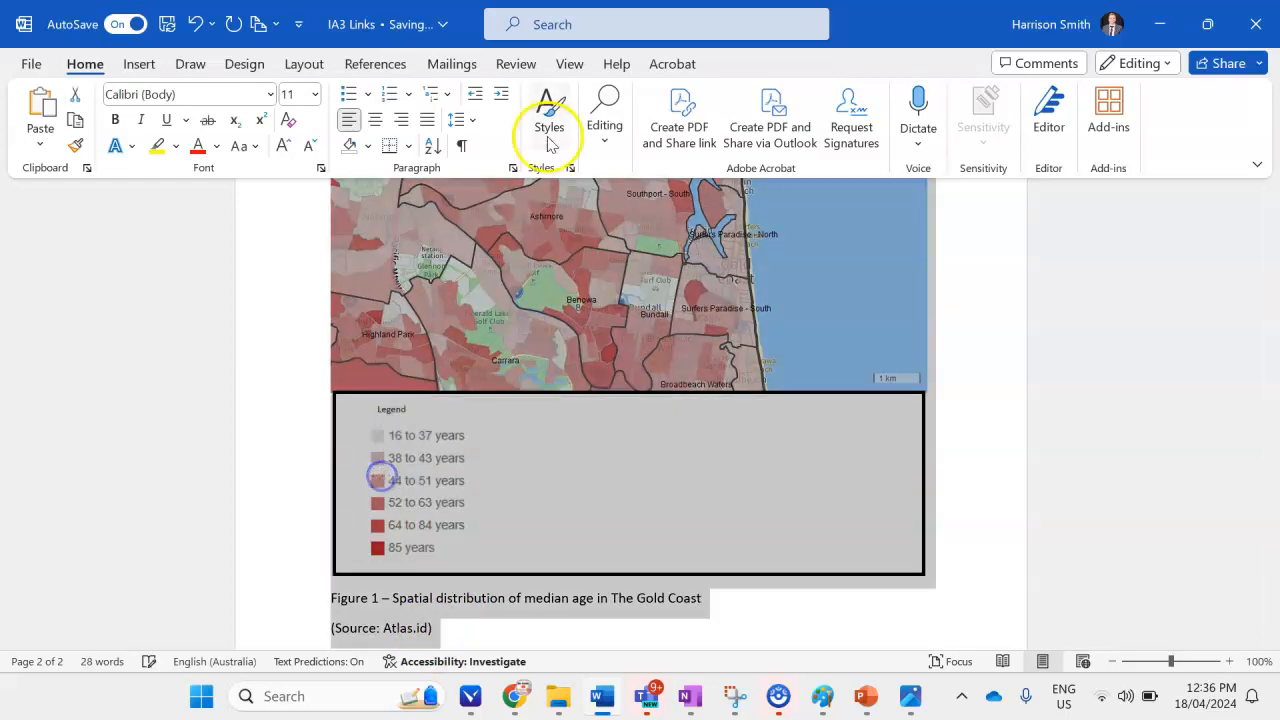
pyautogui.click(459, 120)
pyautogui.click(489, 374)
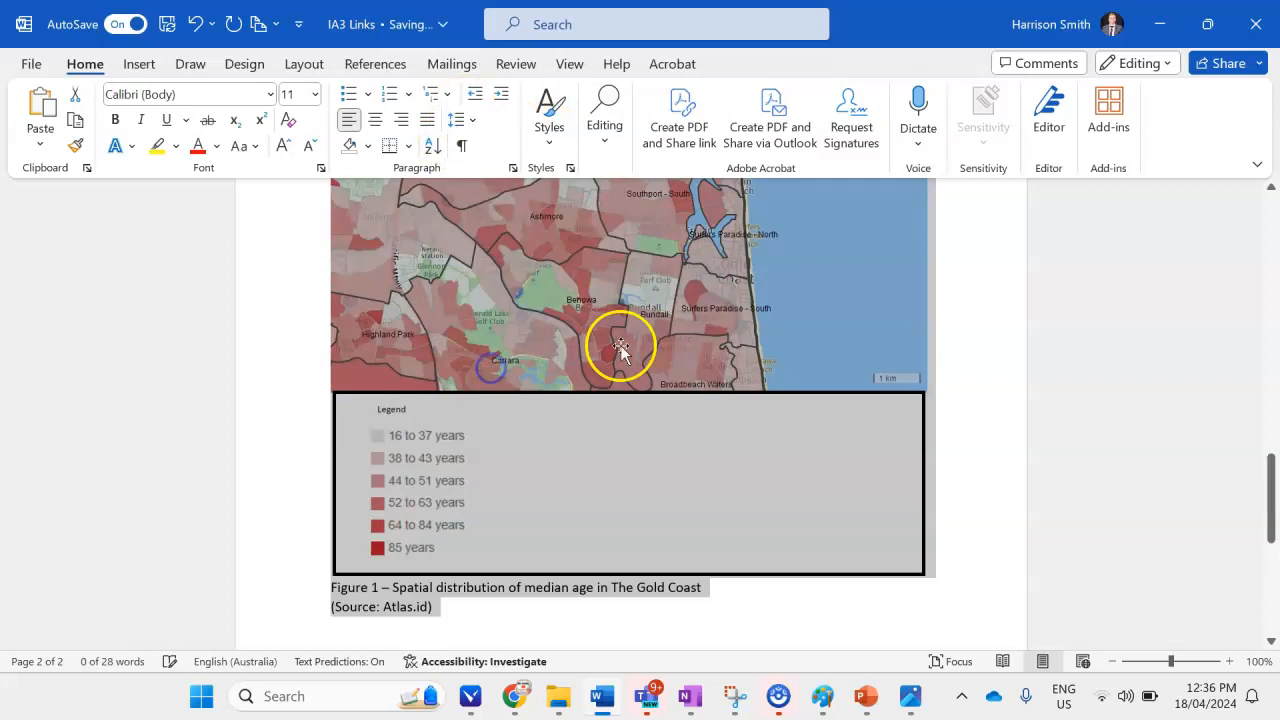
# Add a black border around the pasted map picture above the Figure 1 caption
pyautogui.click(557, 337)
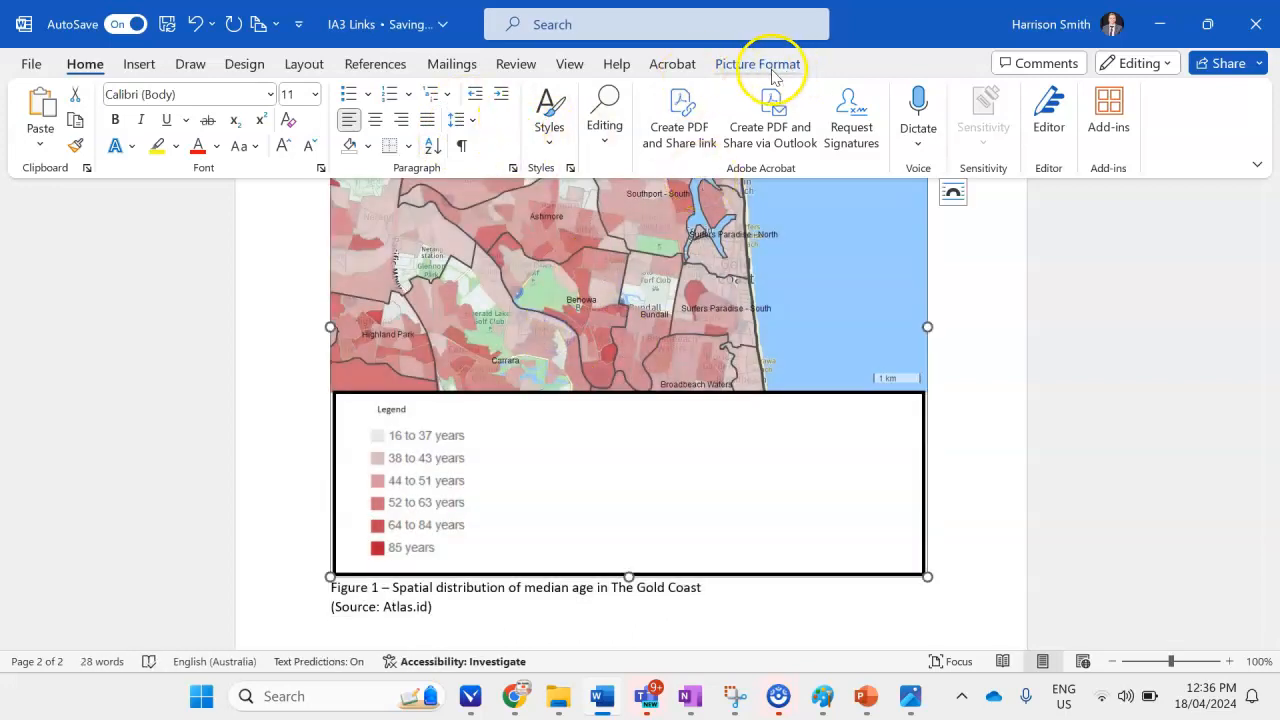
pyautogui.click(771, 66)
pyautogui.click(694, 94)
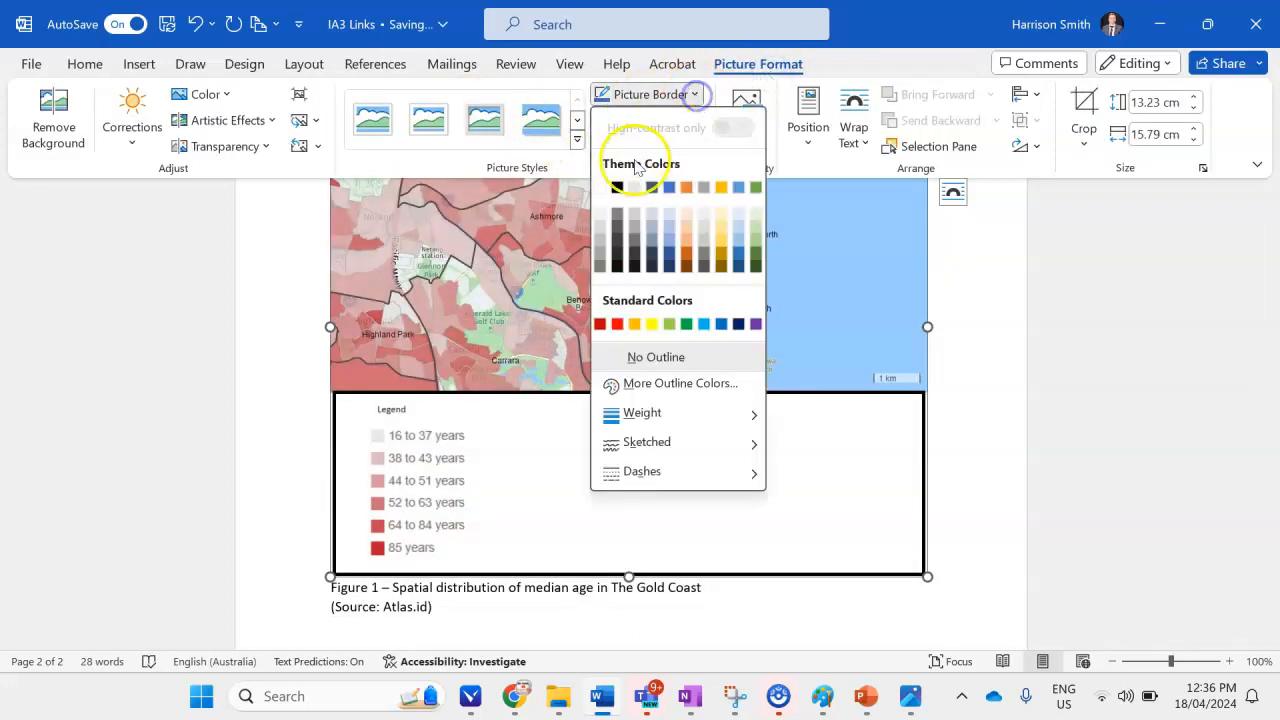
pyautogui.click(617, 187)
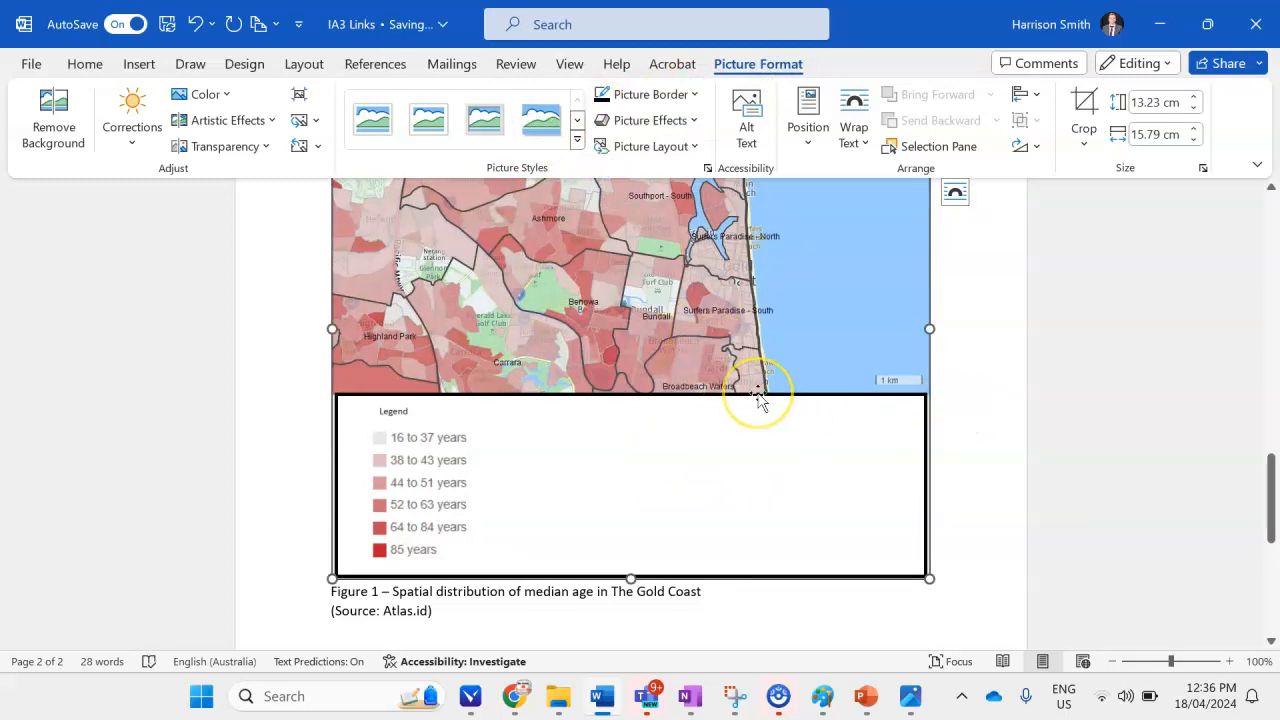
# Switch to the Gold Coast City social atlas in Chrome and view the Population topics available in the map selector
pyautogui.moveTo(513, 696)
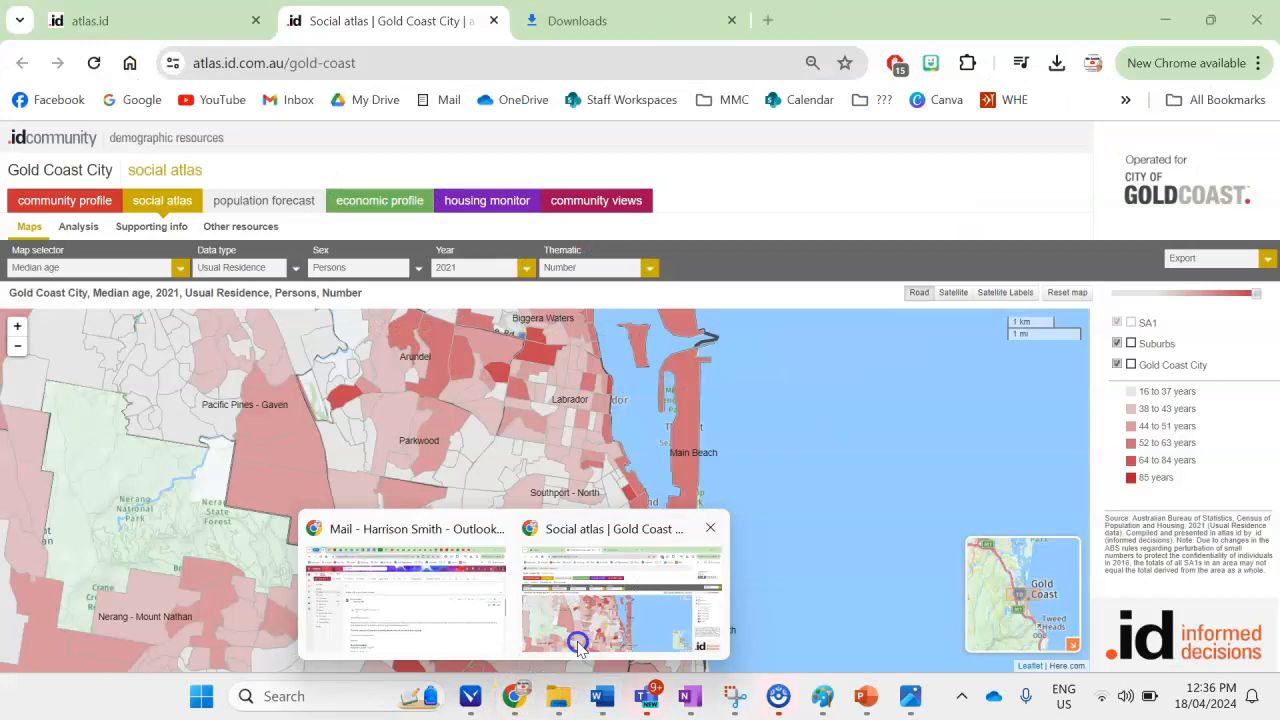
pyautogui.click(578, 648)
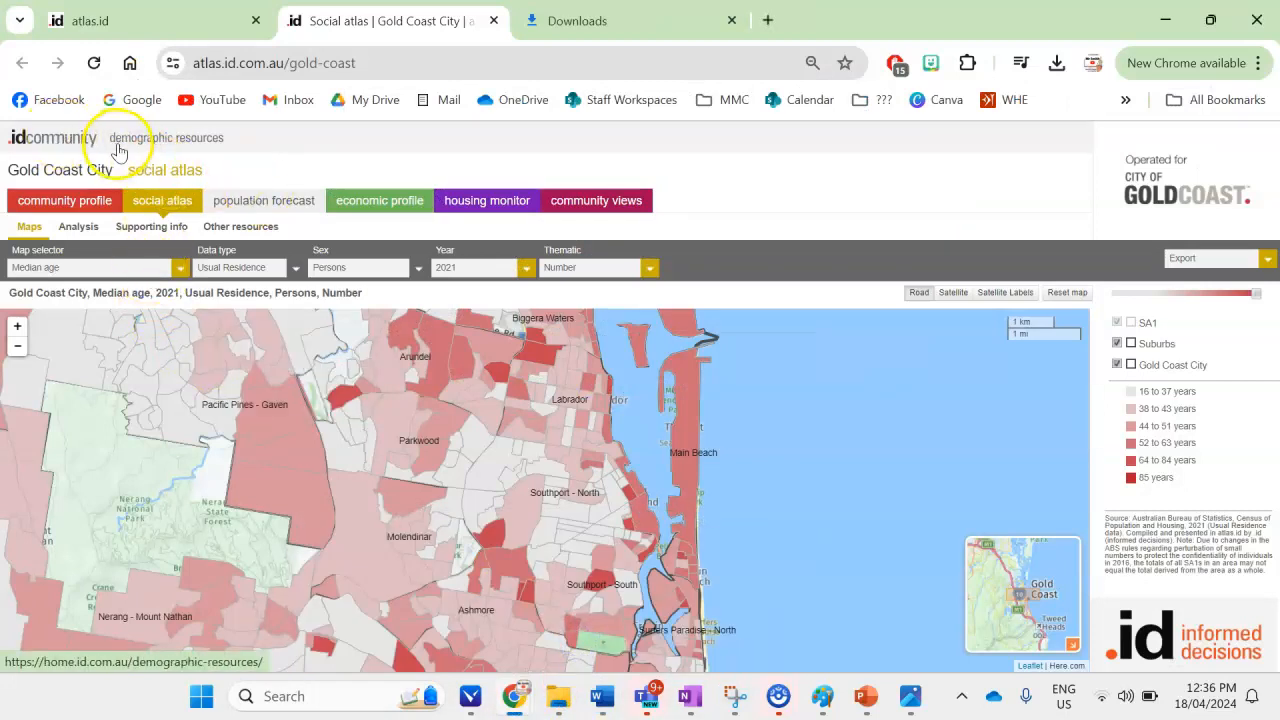
pyautogui.click(179, 268)
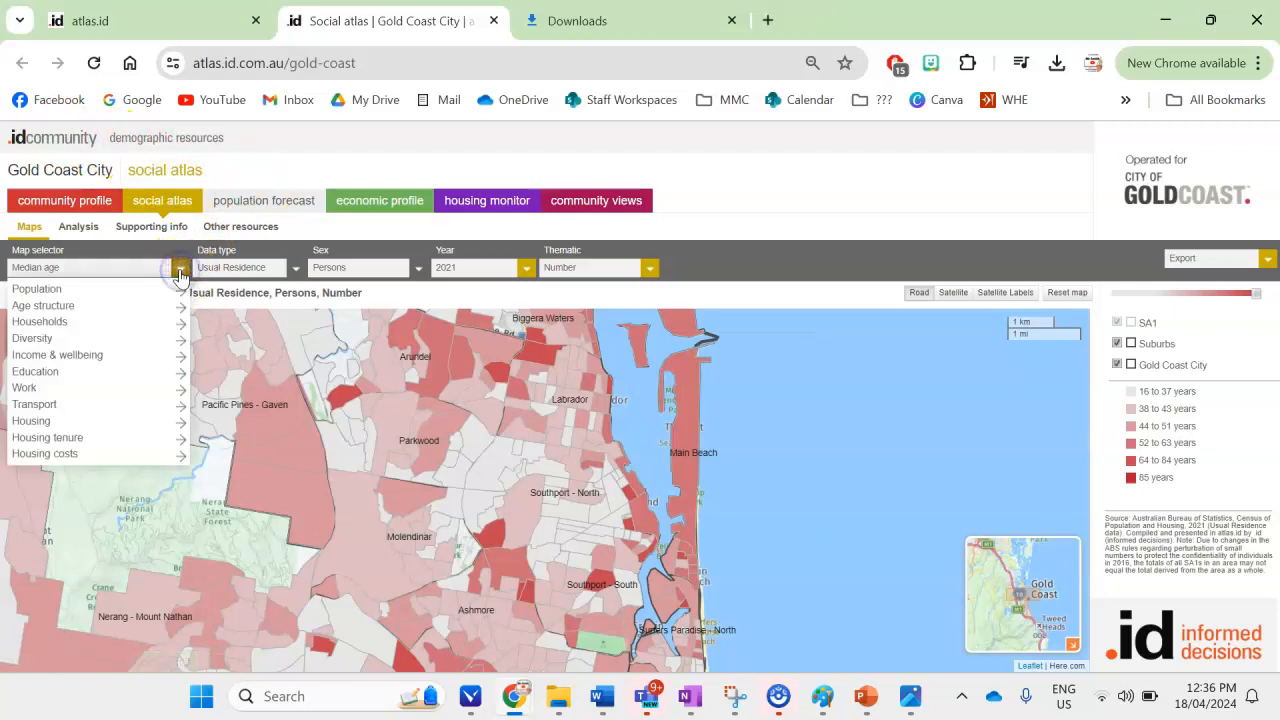
pyautogui.moveTo(134, 293)
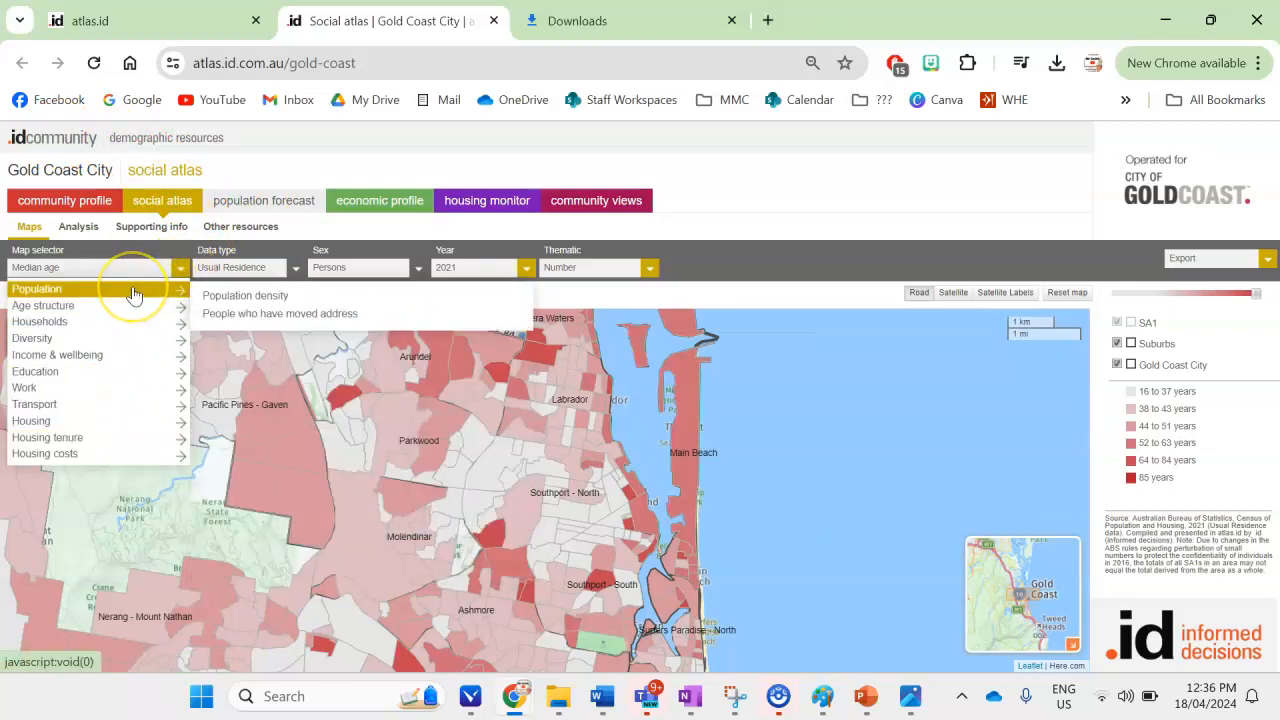